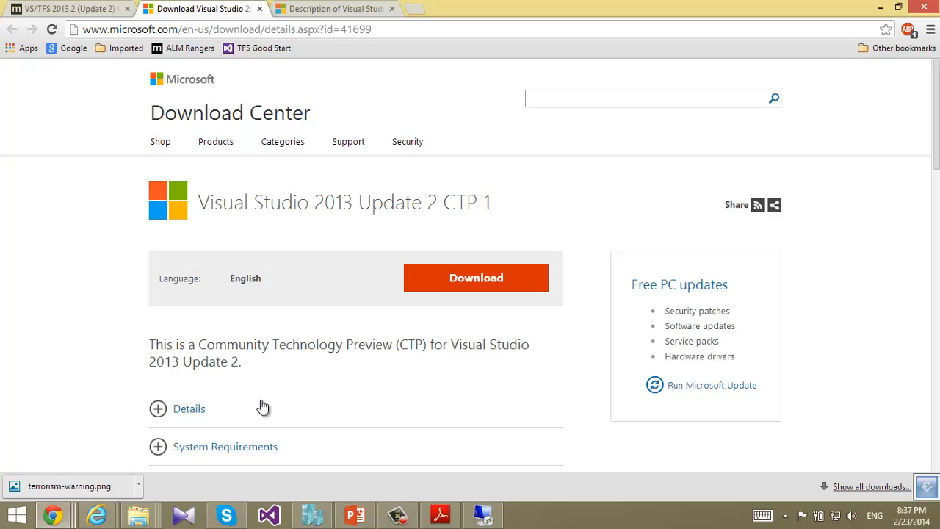
Step: Select vs2013.2.ctp1_tfs_enu.iso and VS2013.2 CTP.exe for download, check the KB article, then switch to the server
{"action": "left_click", "coordinate": [446, 292]}
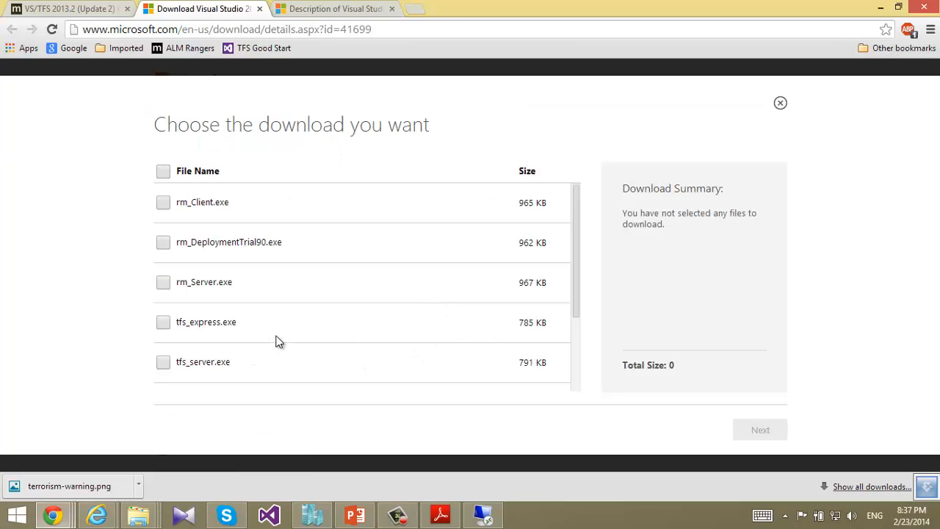
{"action": "scroll", "coordinate": [274, 340], "scroll_direction": "down", "scroll_amount": 3}
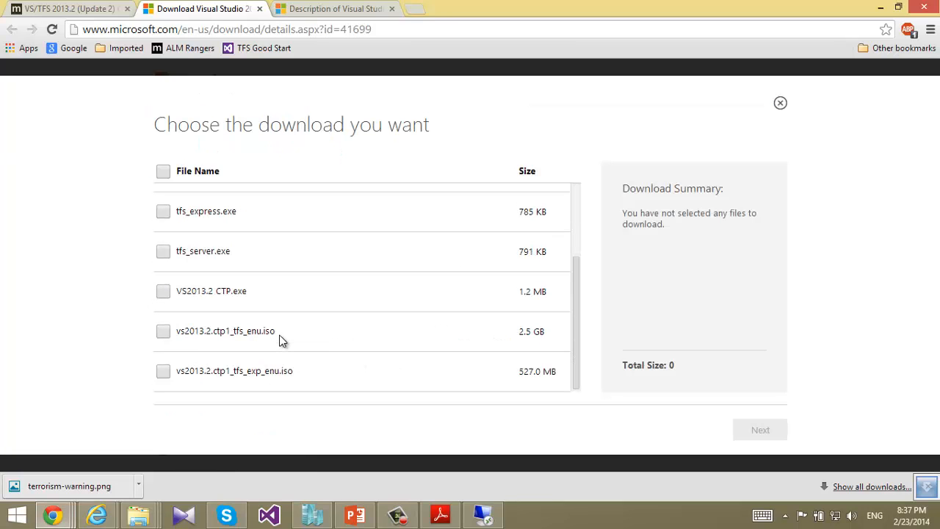
{"action": "left_click", "coordinate": [165, 333]}
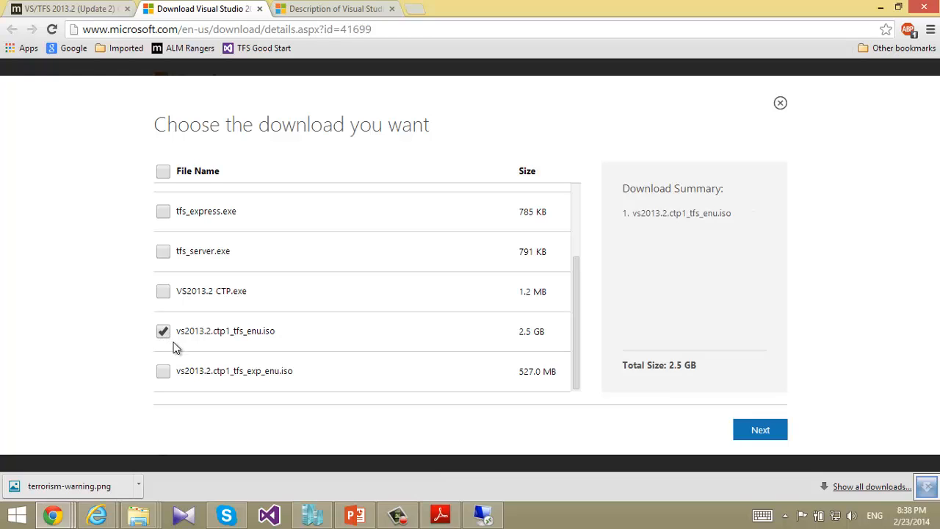
{"action": "left_click", "coordinate": [164, 292]}
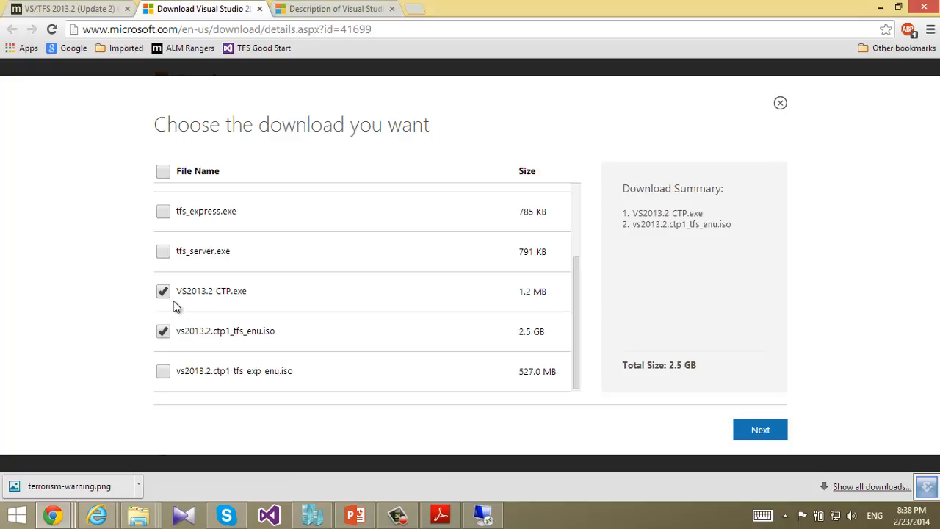
{"action": "left_click", "coordinate": [320, 11]}
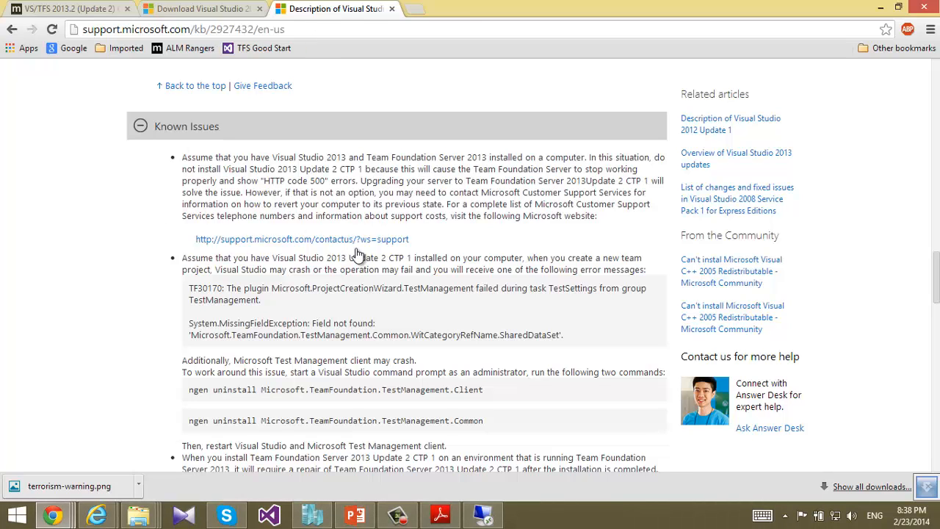
{"action": "left_click", "coordinate": [484, 516]}
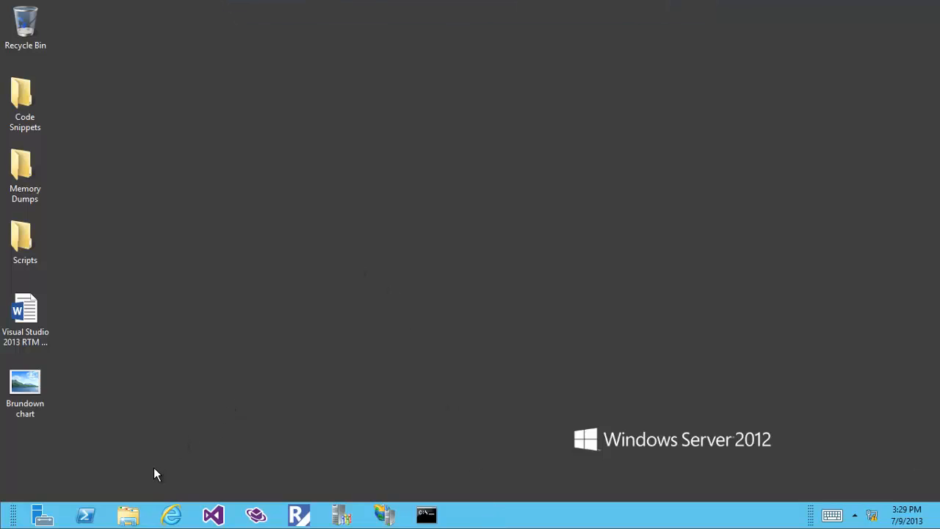
Step: Browse a maximized File Explorer to the contents of DVD Drive (D:)
{"action": "left_click", "coordinate": [130, 515]}
{"action": "double_click", "coordinate": [481, 67]}
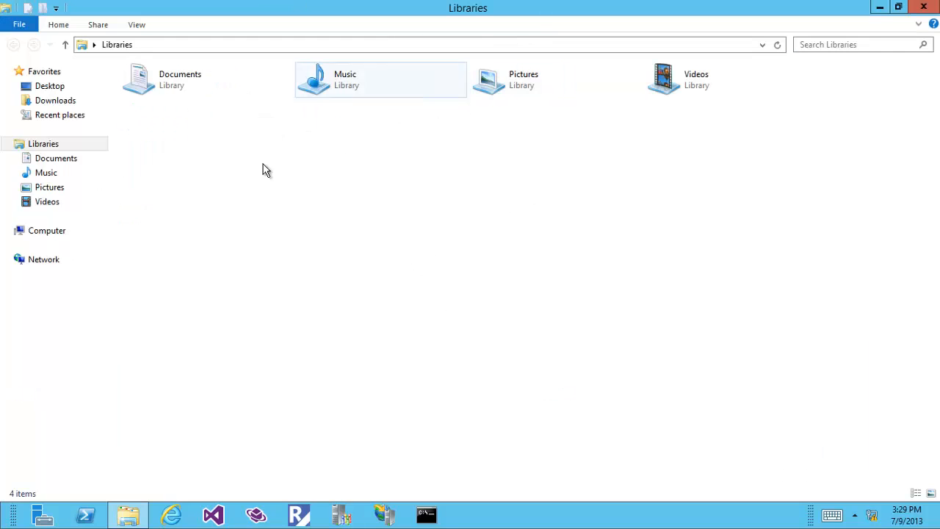
{"action": "left_click", "coordinate": [29, 233]}
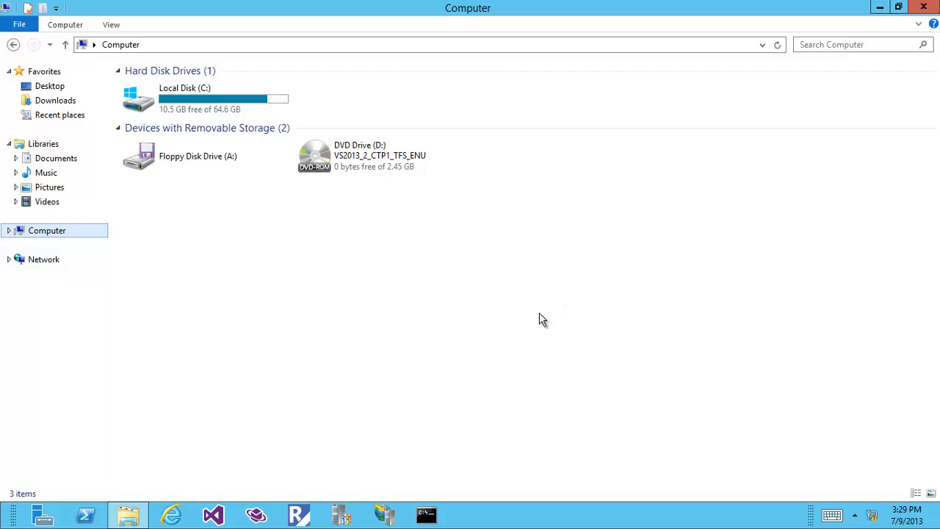
{"action": "left_click", "coordinate": [368, 164]}
{"action": "double_click", "coordinate": [369, 165]}
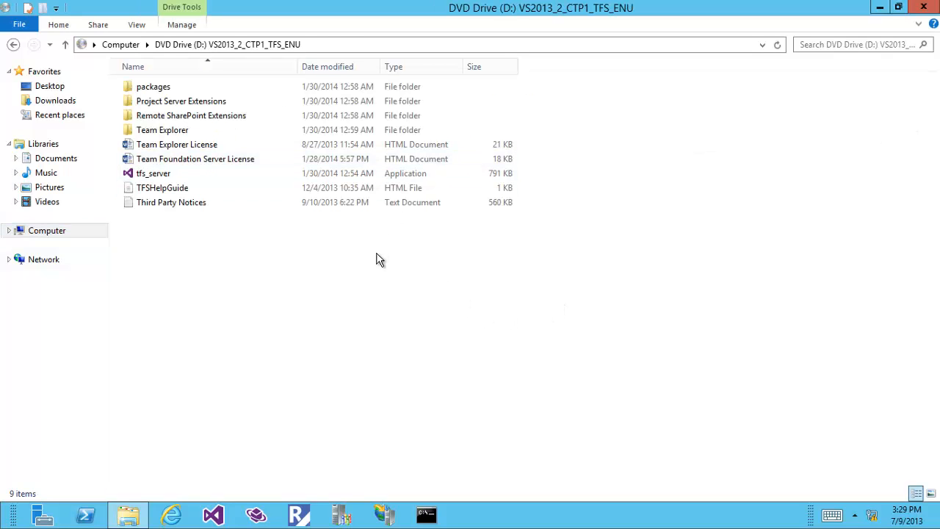
Step: Run tfs_server, accept the technology preview warning and license terms, and start the installation
{"action": "left_click", "coordinate": [173, 176]}
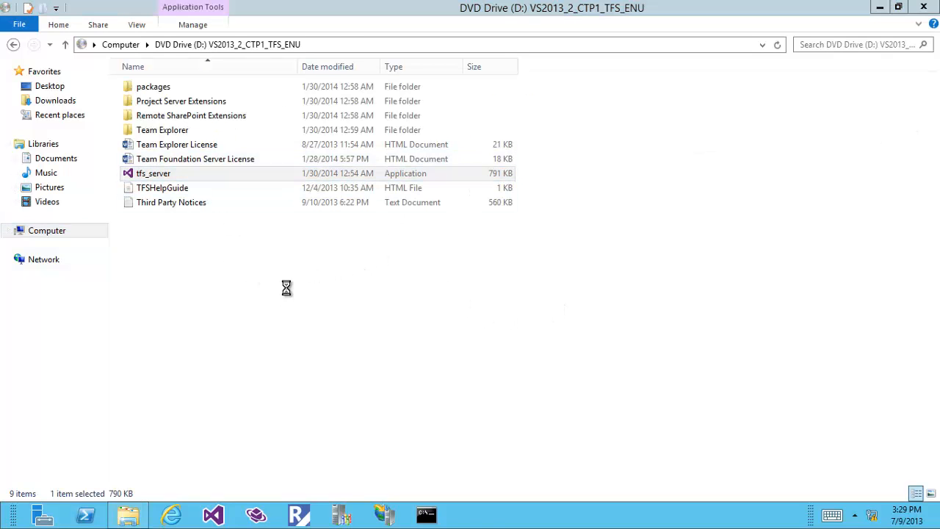
{"action": "left_click", "coordinate": [327, 350]}
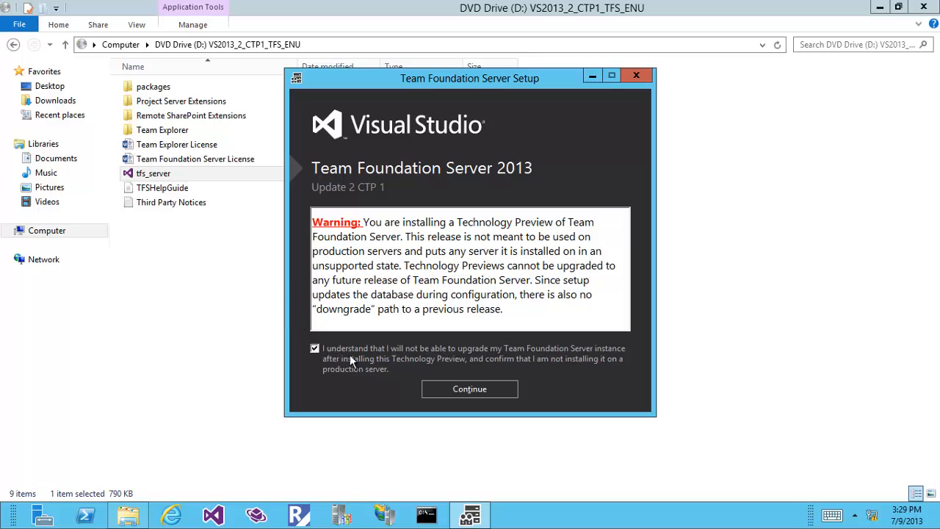
{"action": "left_click", "coordinate": [449, 390]}
{"action": "left_click", "coordinate": [369, 291]}
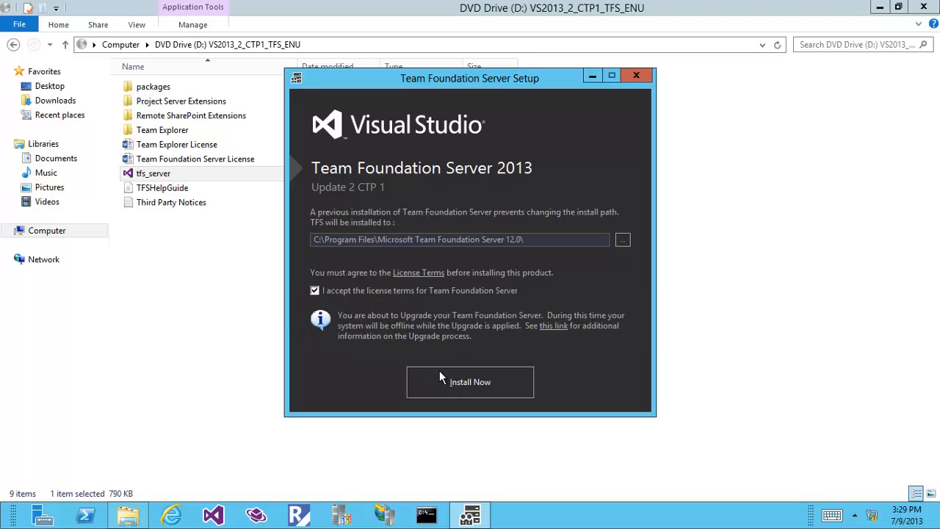
{"action": "left_click", "coordinate": [449, 378]}
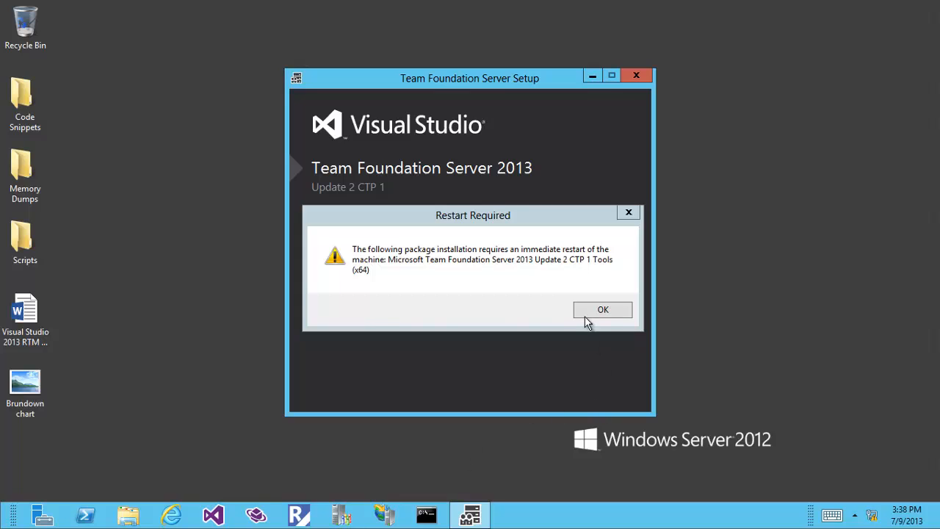
Step: Dismiss the restart notice, cancel the Upgrade Wizard, and close Configuration Center, Administration Console and setup
{"action": "left_click", "coordinate": [586, 315]}
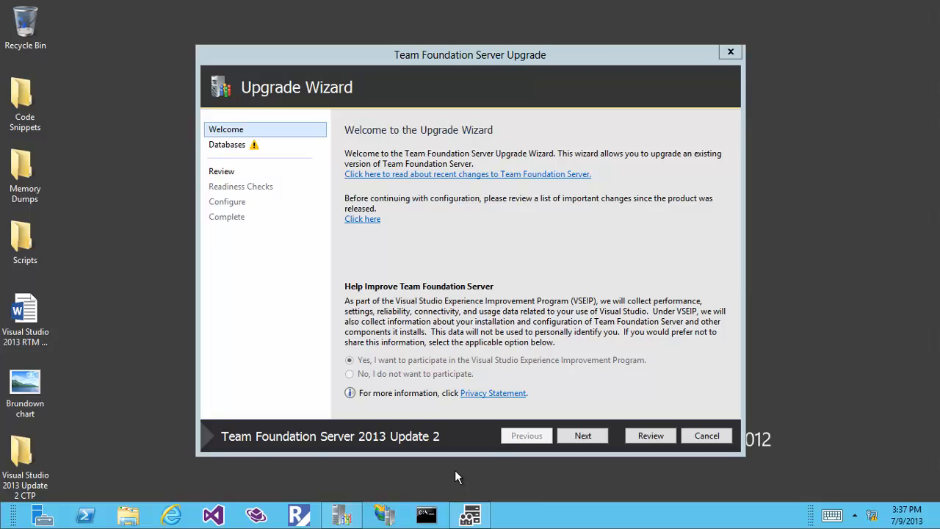
{"action": "left_click", "coordinate": [707, 434]}
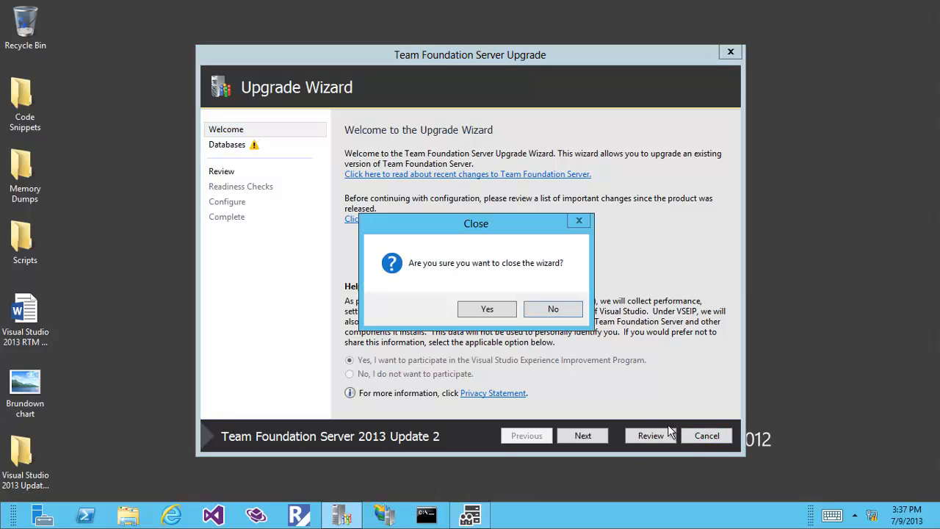
{"action": "left_click", "coordinate": [490, 311]}
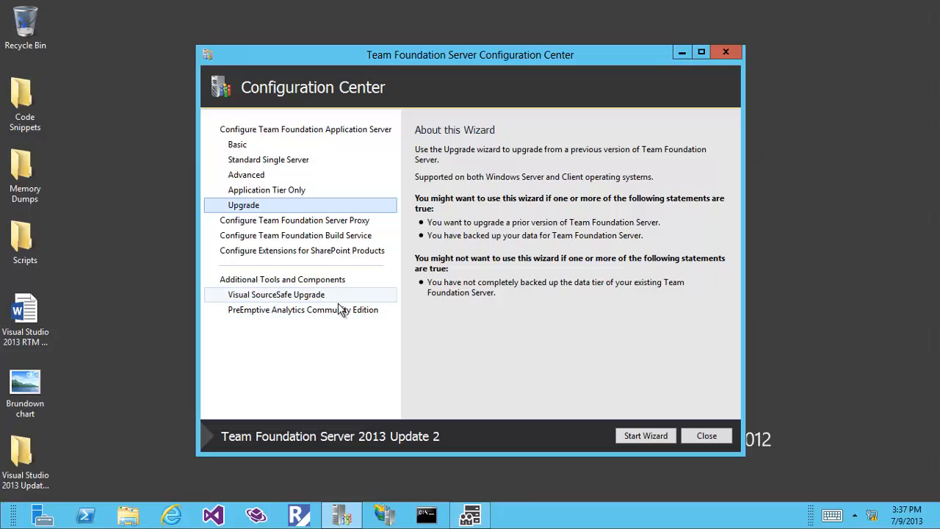
{"action": "left_click", "coordinate": [707, 435]}
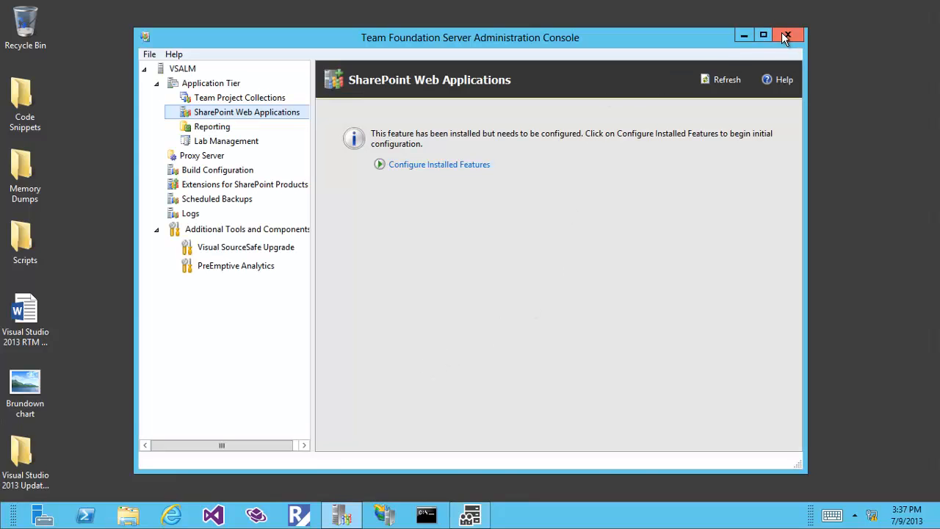
{"action": "left_click", "coordinate": [786, 36]}
{"action": "left_click", "coordinate": [499, 378]}
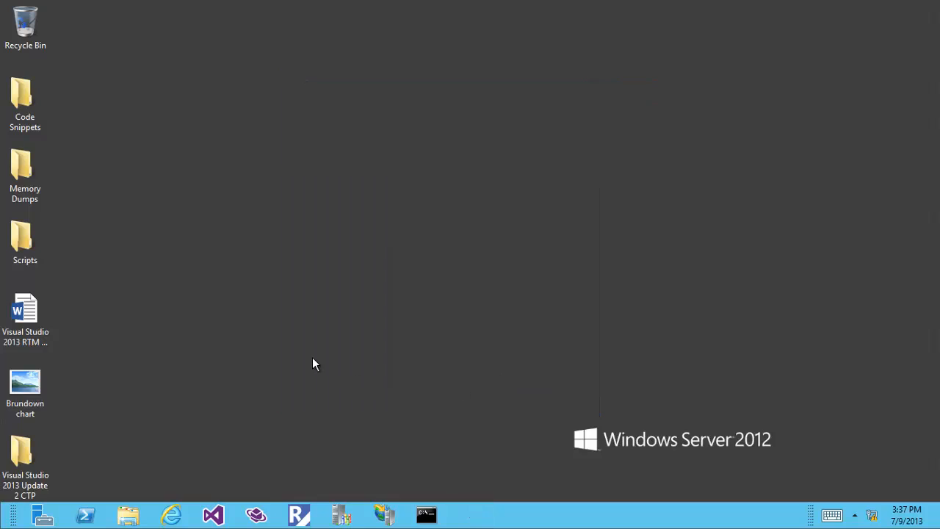
Step: Run VS2013.2 CTP from the Visual Studio 2013 Update 2 CTP folder with the license accepted, then close everything
{"action": "double_click", "coordinate": [18, 470]}
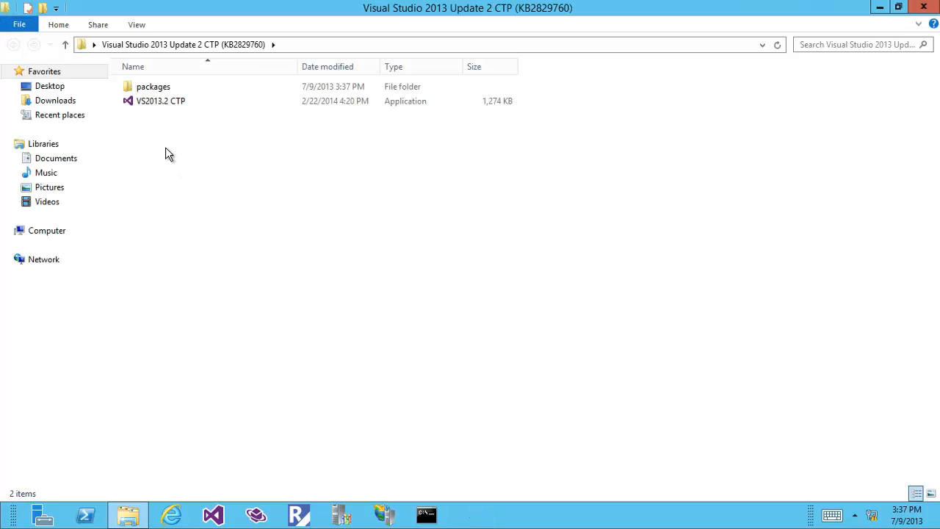
{"action": "double_click", "coordinate": [165, 102]}
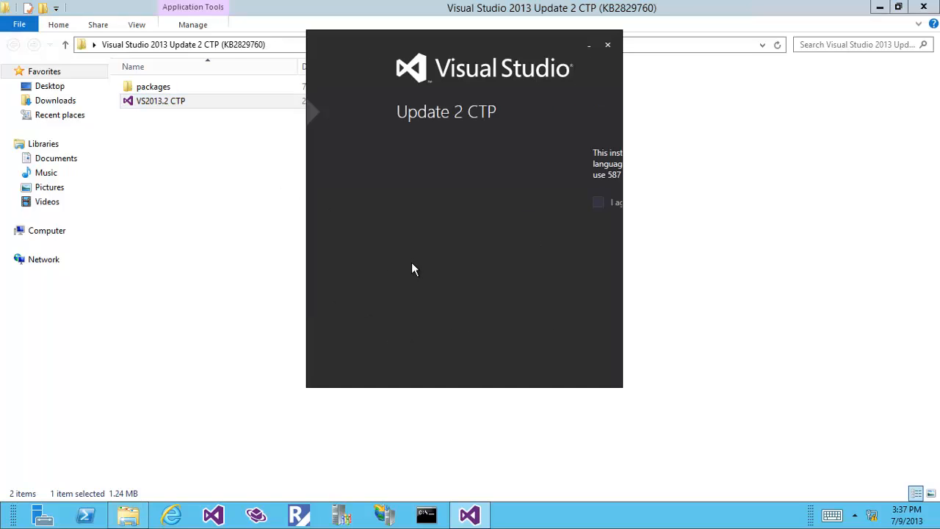
{"action": "left_click", "coordinate": [375, 204]}
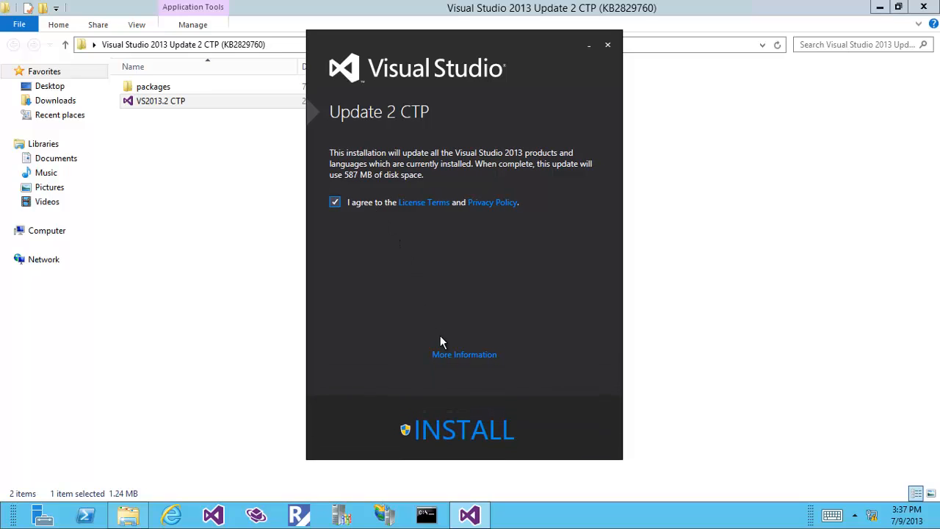
{"action": "left_click", "coordinate": [467, 433]}
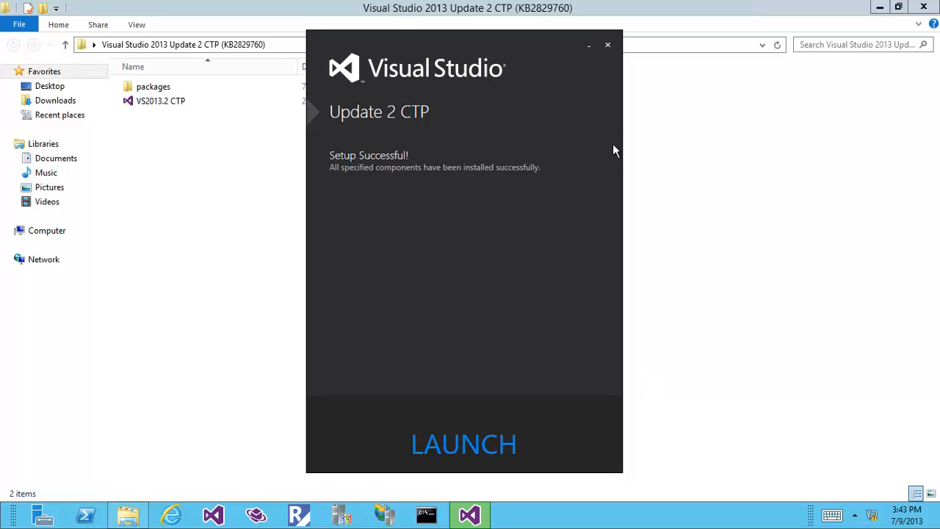
{"action": "left_click", "coordinate": [608, 45]}
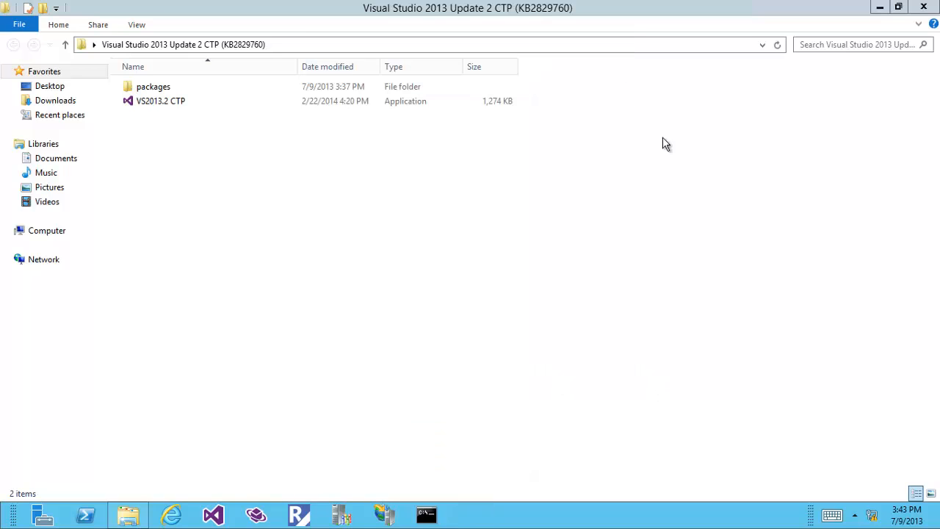
{"action": "left_click", "coordinate": [922, 8]}
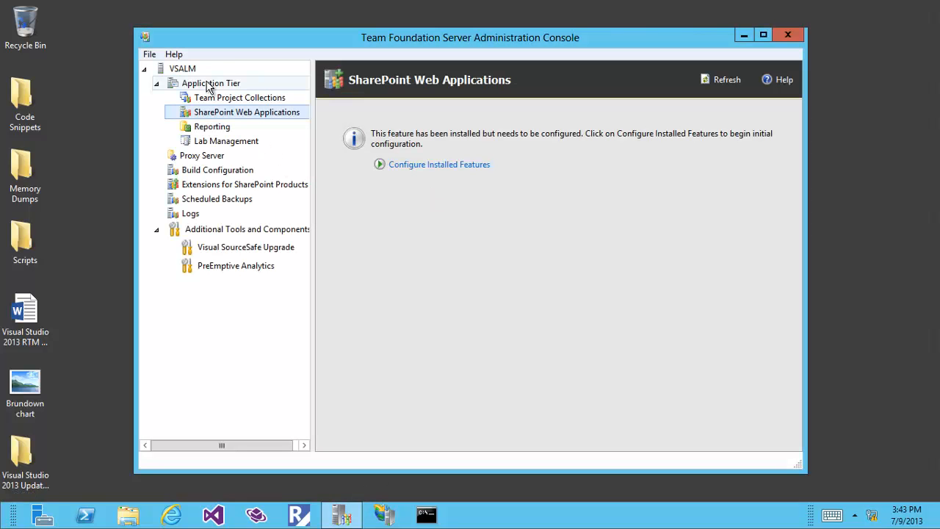
Step: Start the Upgrade configuration wizard from the Application Tier page
{"action": "left_click", "coordinate": [208, 85]}
{"action": "left_click", "coordinate": [427, 164]}
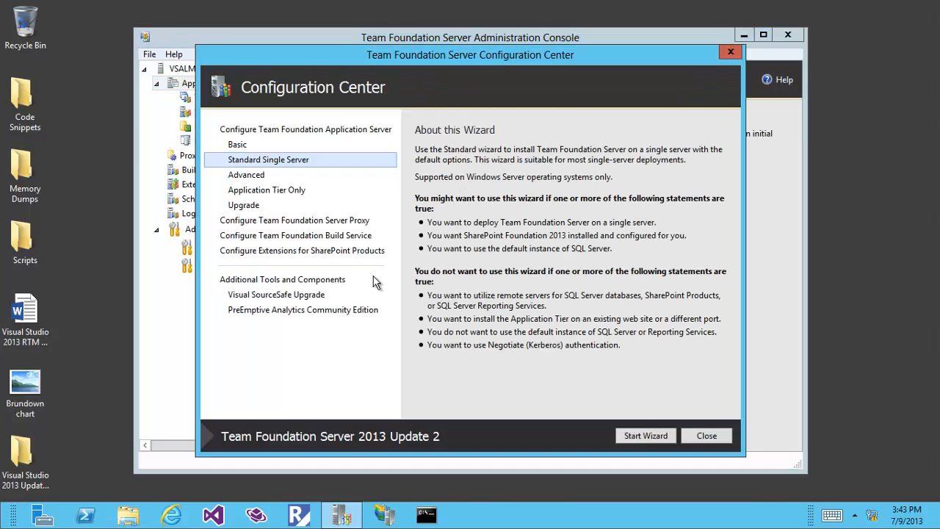
{"action": "left_click", "coordinate": [233, 207]}
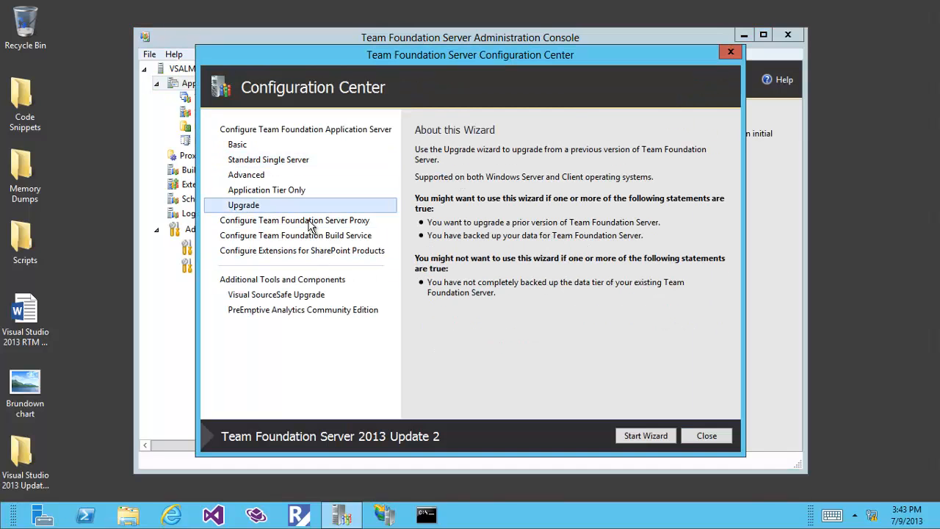
{"action": "left_click", "coordinate": [641, 435]}
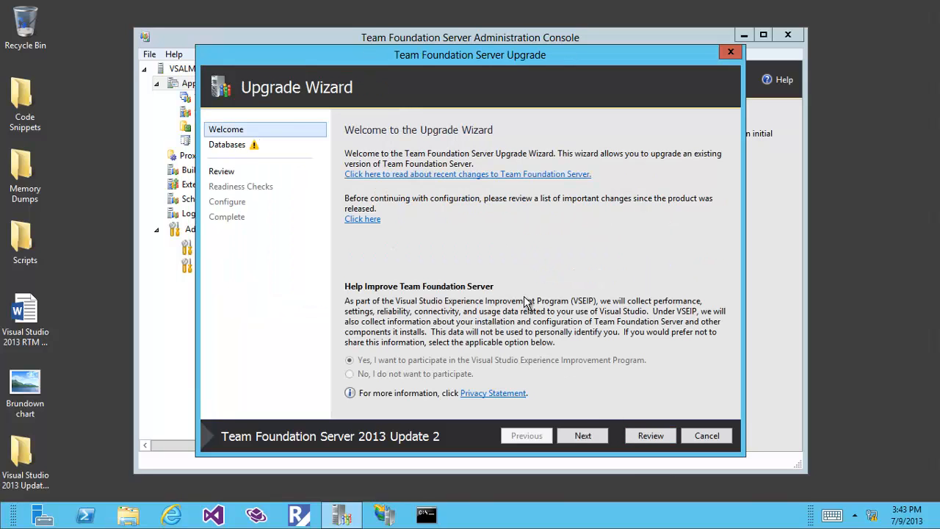
Step: List the configuration databases and confirm a current Tfs_Configuration backup exists
{"action": "left_click", "coordinate": [591, 438]}
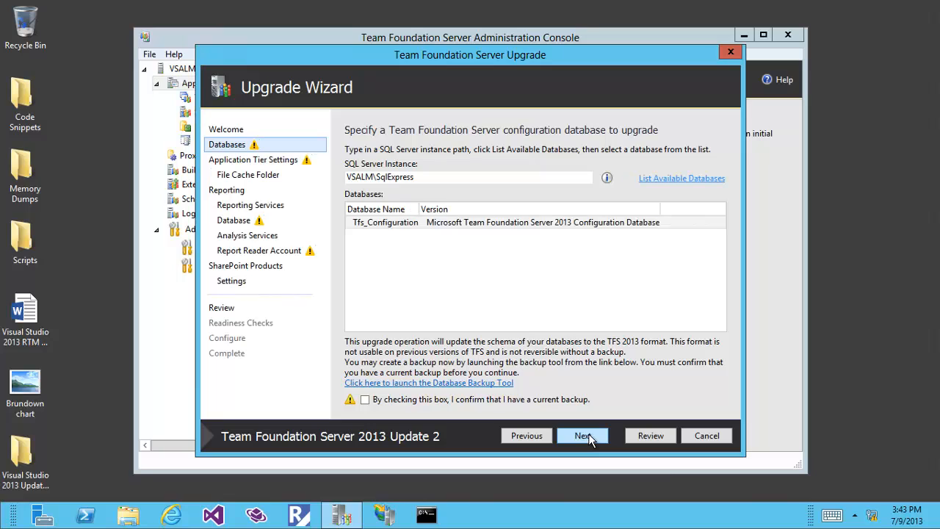
{"action": "left_click", "coordinate": [665, 179]}
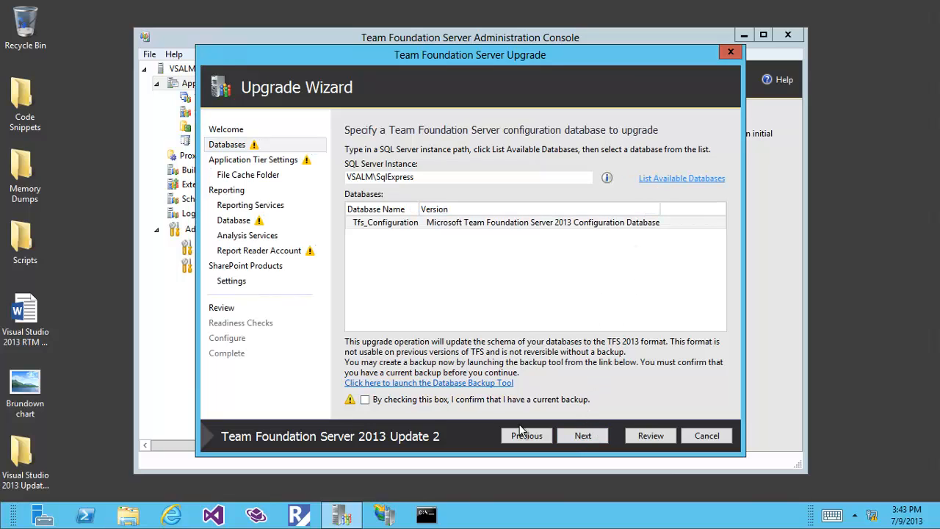
{"action": "left_click", "coordinate": [408, 402]}
Step: Enter the service account password and test the credentials
{"action": "left_click", "coordinate": [580, 437]}
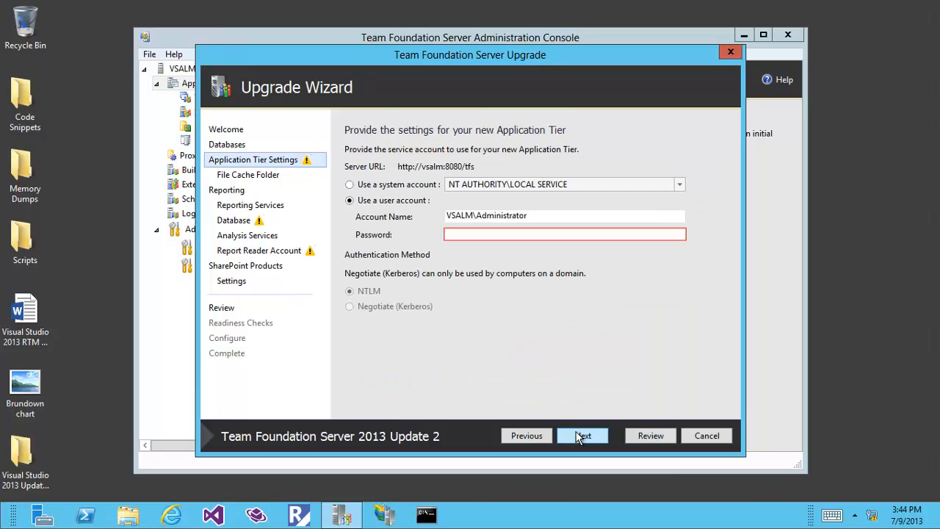
{"action": "left_click", "coordinate": [494, 236]}
{"action": "type", "text": "P"}
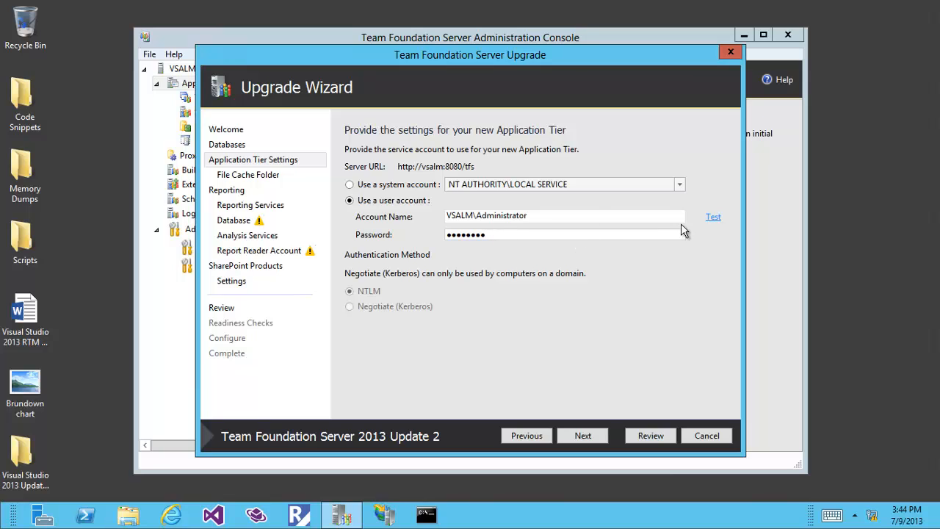
{"action": "left_click", "coordinate": [712, 218]}
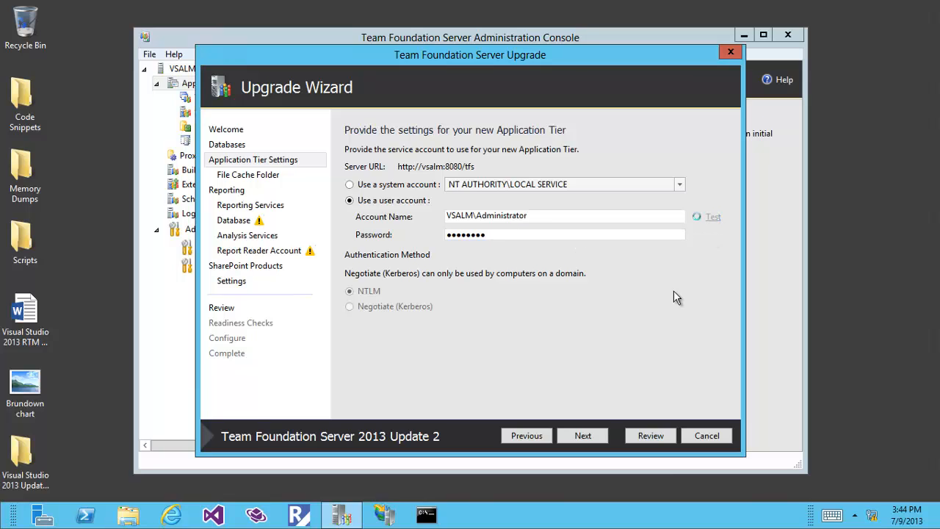
{"action": "left_click", "coordinate": [583, 436]}
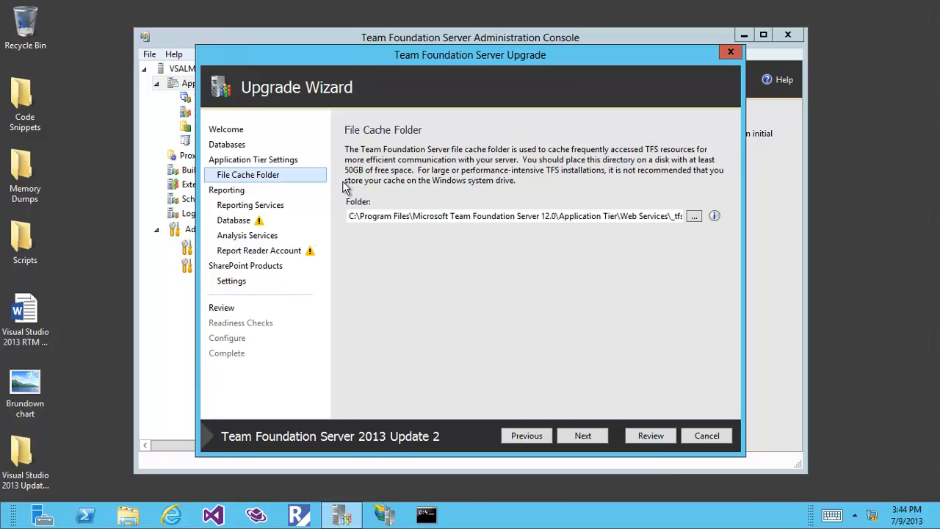
Step: Populate the report server URLs and test the warehouse and Analysis Services connections
{"action": "left_click", "coordinate": [573, 436]}
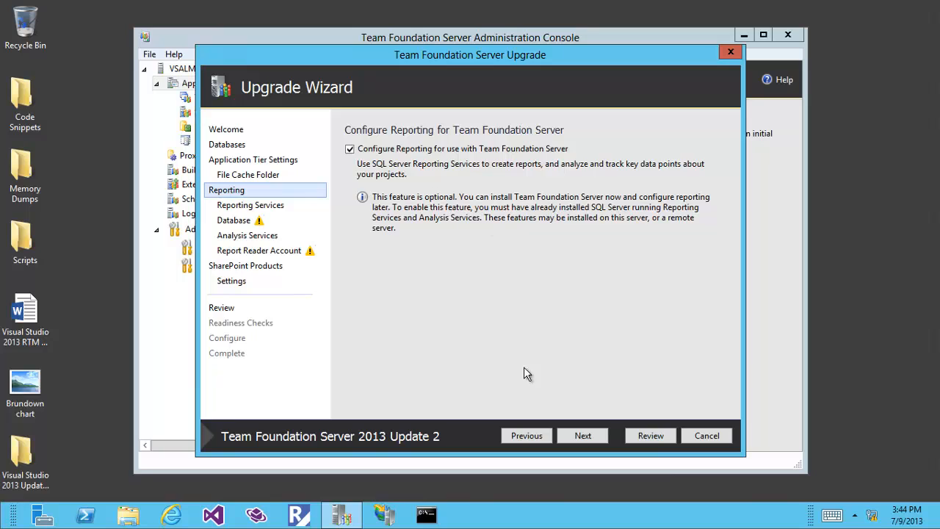
{"action": "left_click", "coordinate": [579, 440]}
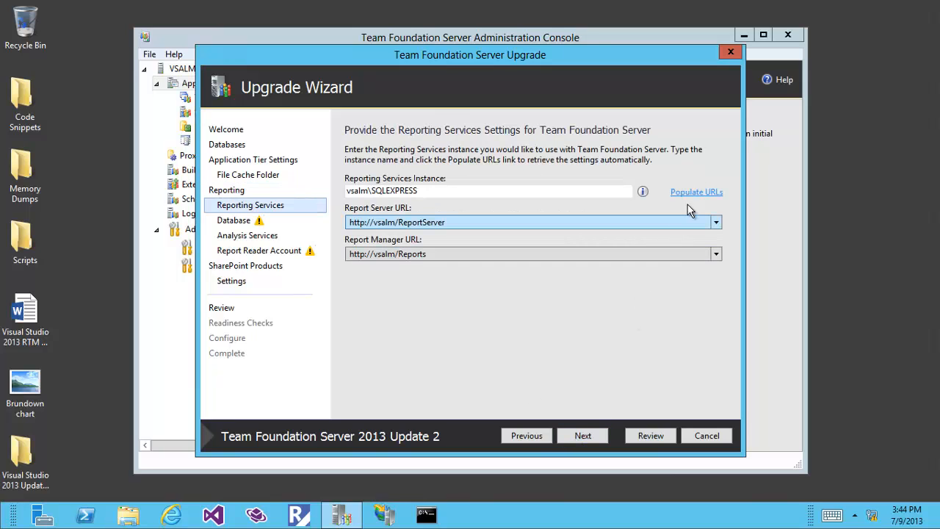
{"action": "left_click", "coordinate": [690, 193]}
{"action": "left_click", "coordinate": [585, 435]}
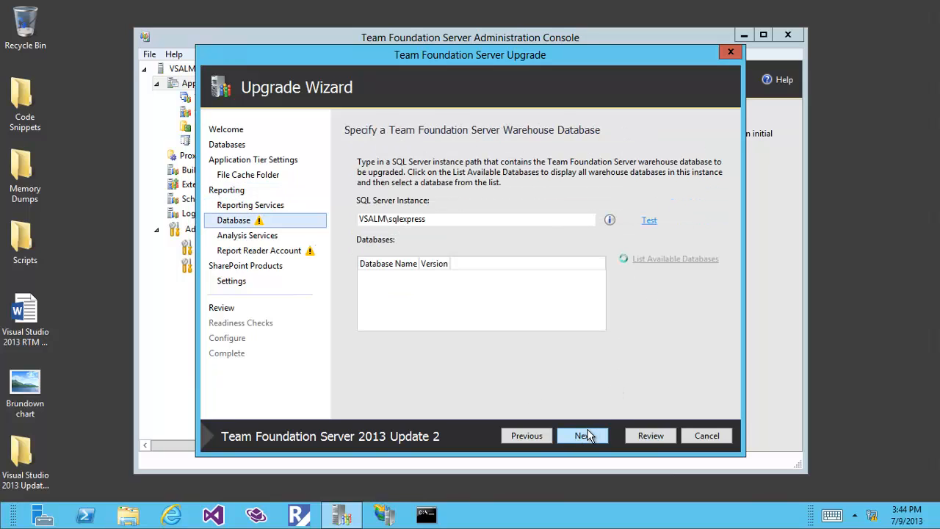
{"action": "left_click", "coordinate": [650, 220]}
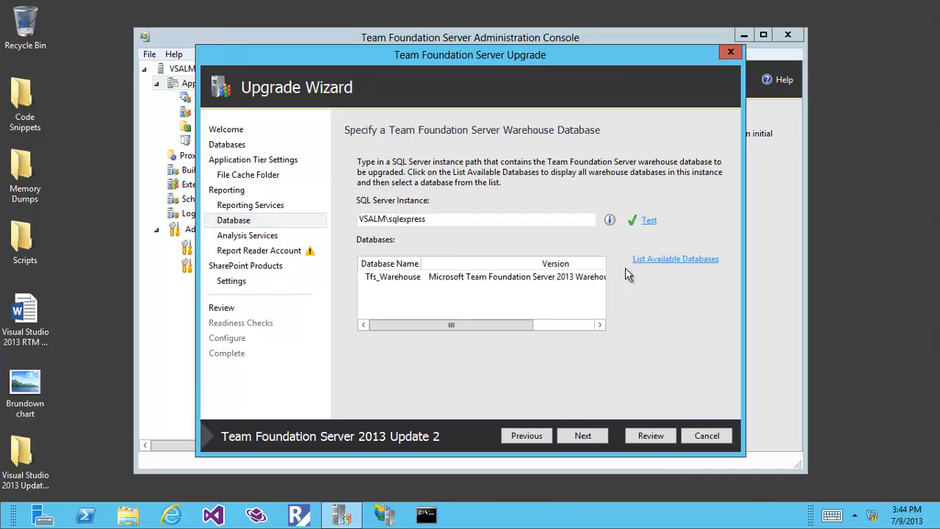
{"action": "left_click", "coordinate": [583, 435]}
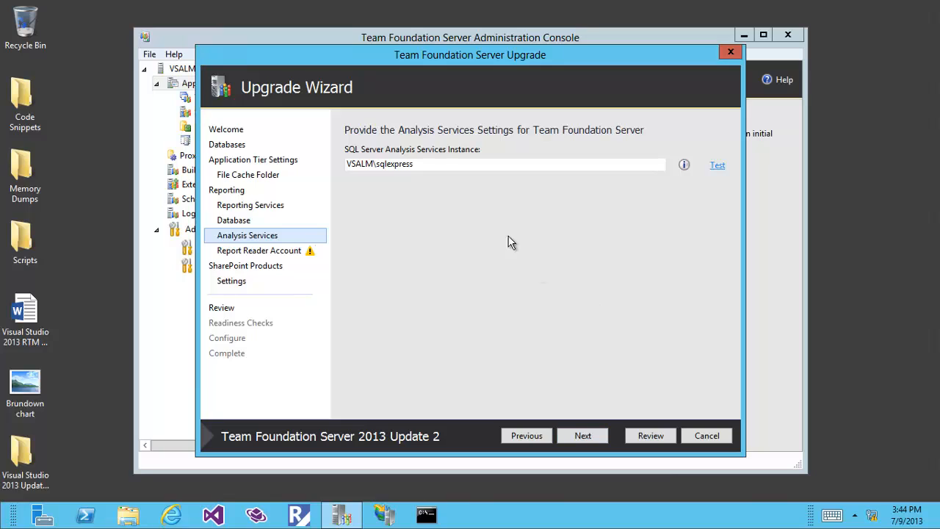
{"action": "left_click", "coordinate": [715, 168]}
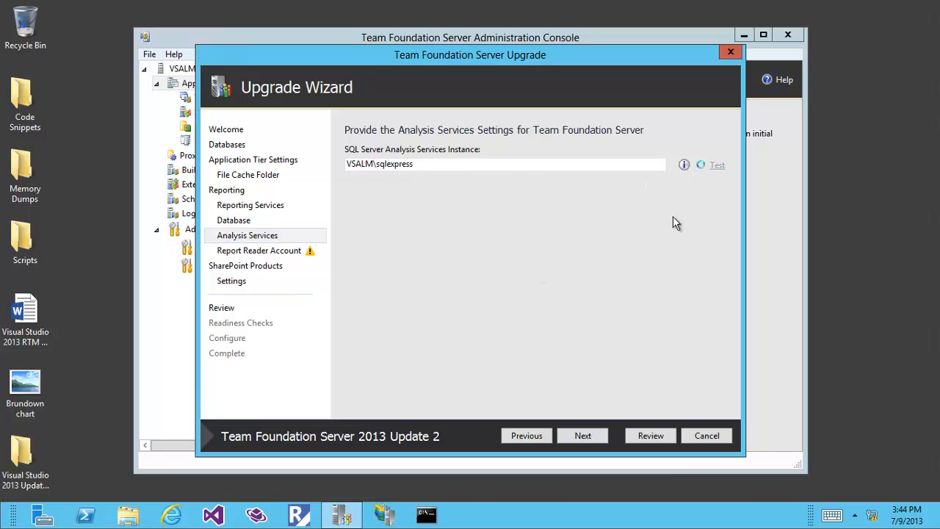
{"action": "left_click", "coordinate": [582, 436]}
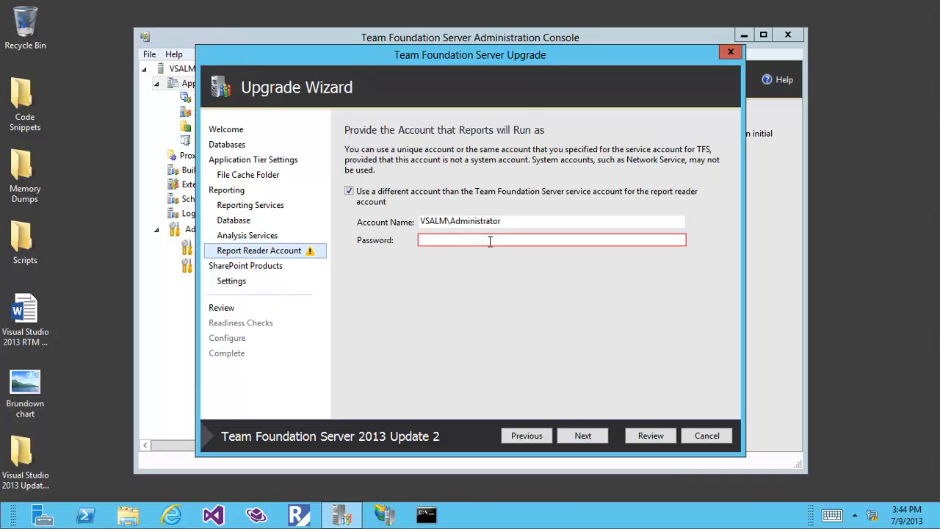
Step: Enter the report reader password and advance past SharePoint settings and review to readiness checks
{"action": "type", "text": "P"}
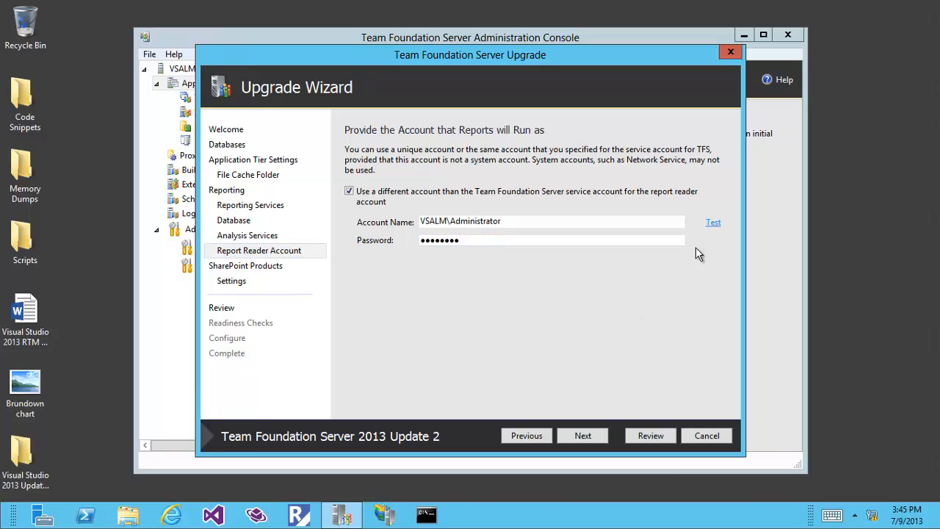
{"action": "left_click", "coordinate": [582, 436]}
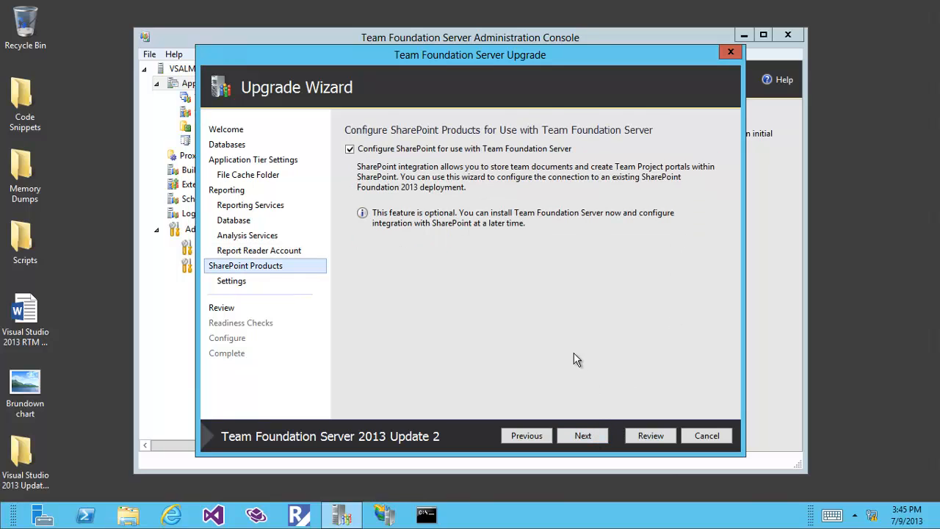
{"action": "left_click", "coordinate": [587, 434]}
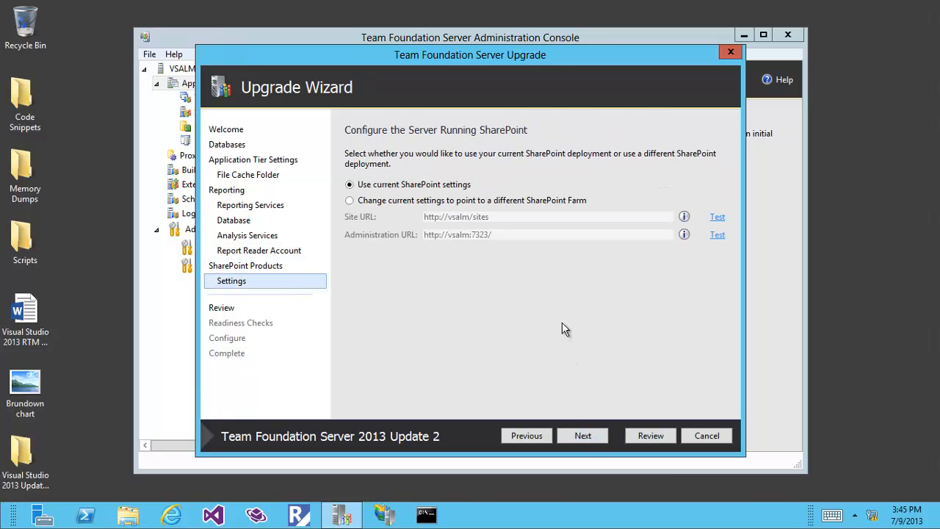
{"action": "left_click", "coordinate": [581, 436]}
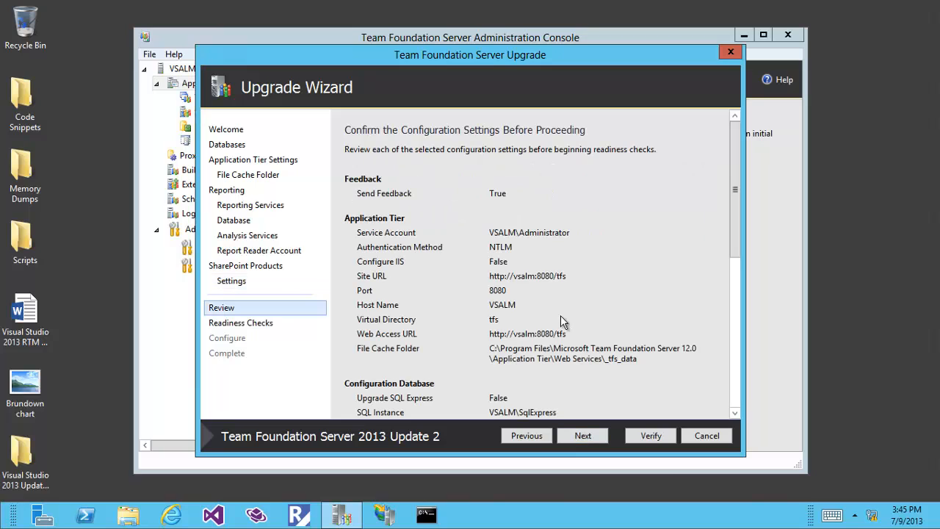
{"action": "left_click", "coordinate": [583, 436]}
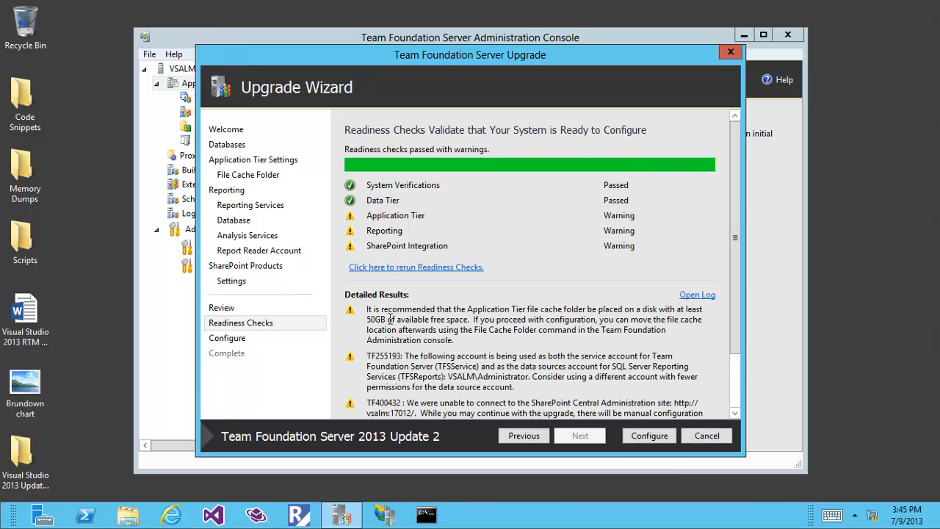
Step: Highlight the 50GB free space and shared service account warnings, then start configuring
{"action": "left_click_drag", "start_coordinate": [369, 319], "coordinate": [408, 324]}
{"action": "left_click_drag", "start_coordinate": [397, 359], "coordinate": [455, 378]}
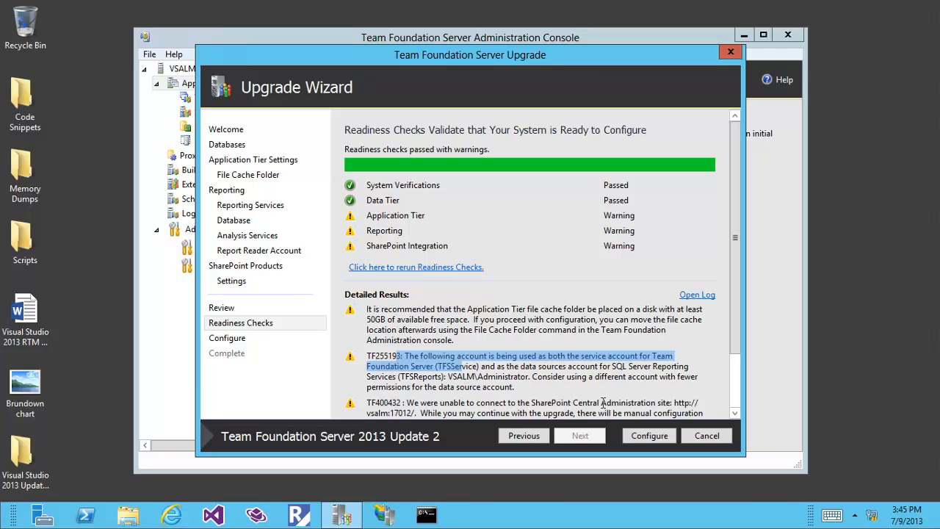
{"action": "left_click", "coordinate": [641, 434]}
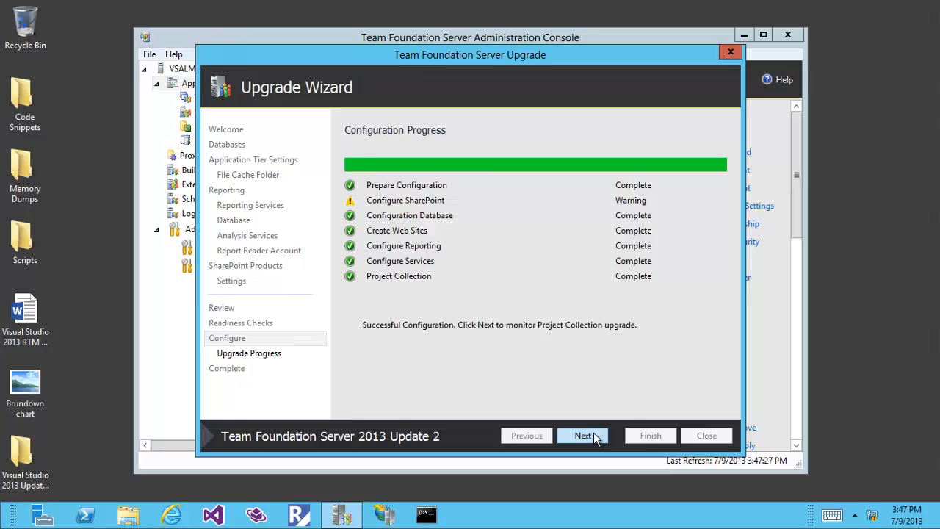
Step: View the collection upgrade progress, then close the Upgrade Wizard and Configuration Center
{"action": "left_click", "coordinate": [591, 435]}
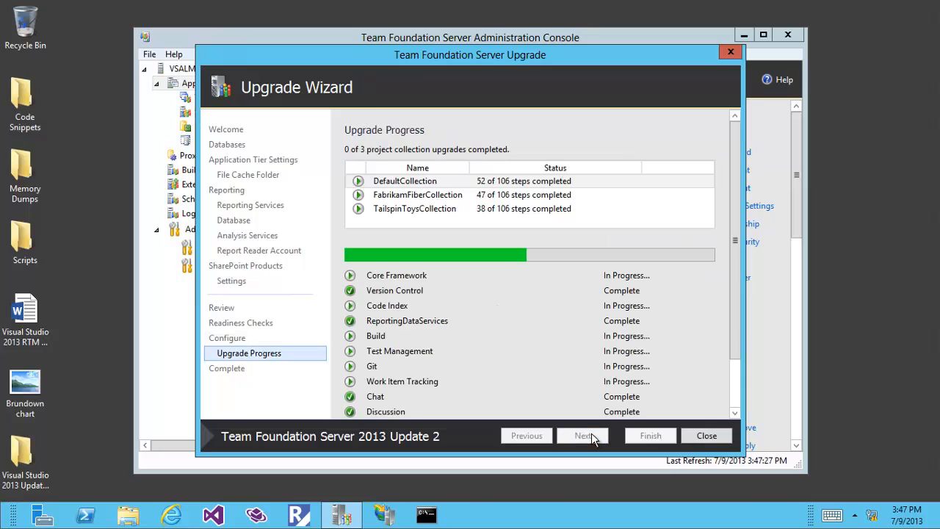
{"action": "left_click", "coordinate": [707, 435]}
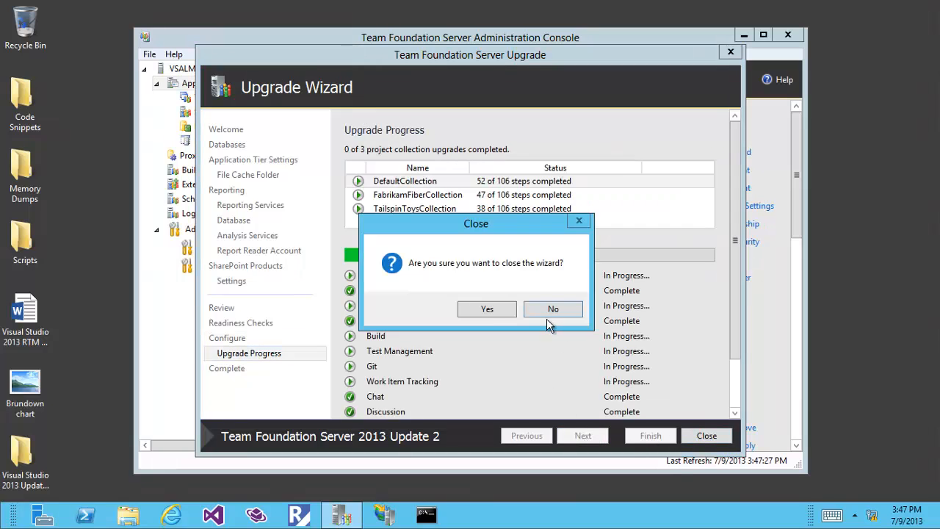
{"action": "left_click", "coordinate": [487, 310]}
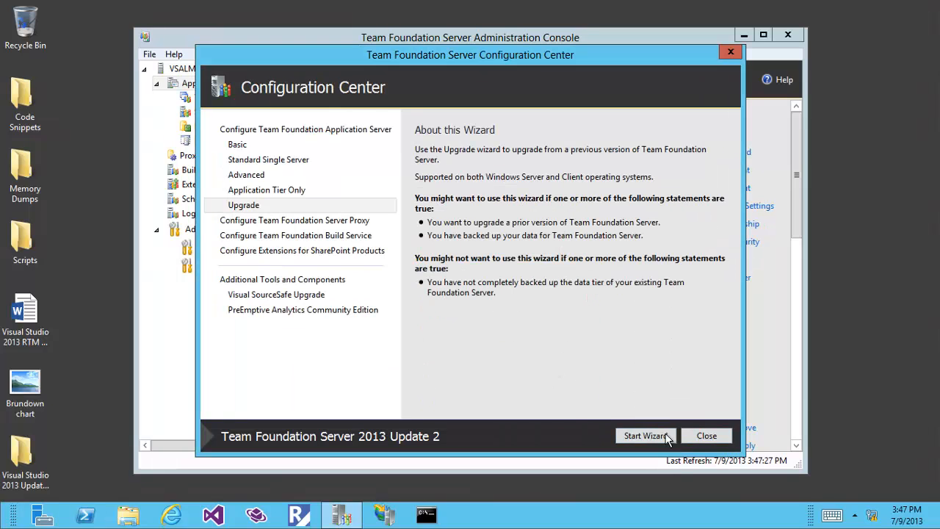
{"action": "left_click", "coordinate": [707, 437]}
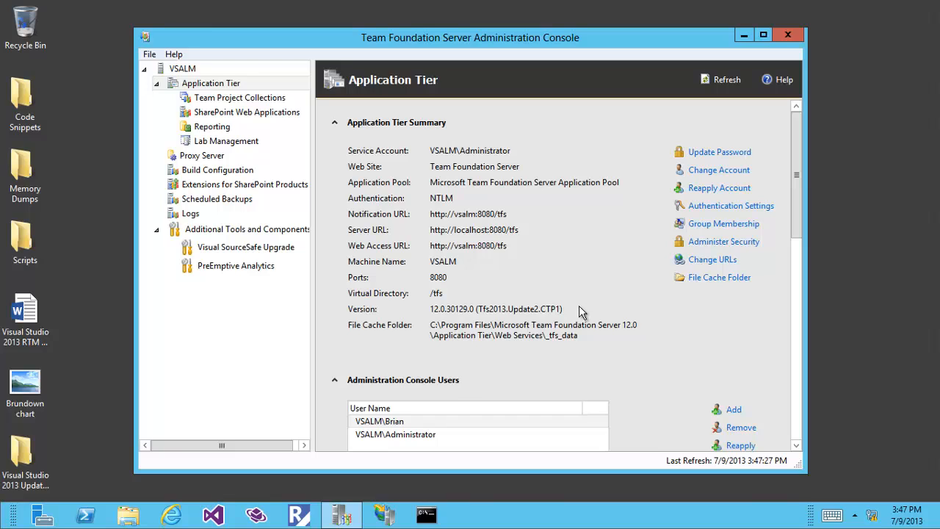
Step: Close the Administration Console, launch Visual Studio 2013 and refresh Team Explorer's home page
{"action": "left_click", "coordinate": [786, 37]}
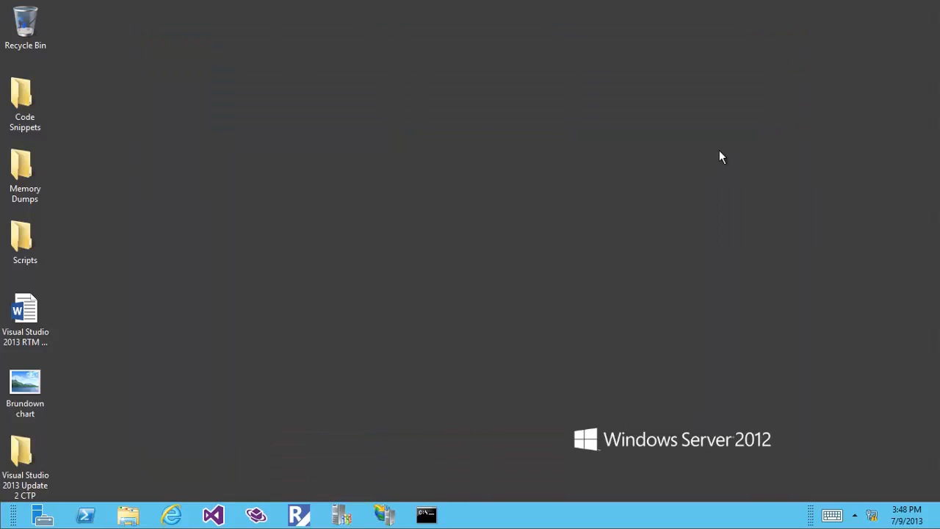
{"action": "left_click", "coordinate": [213, 515]}
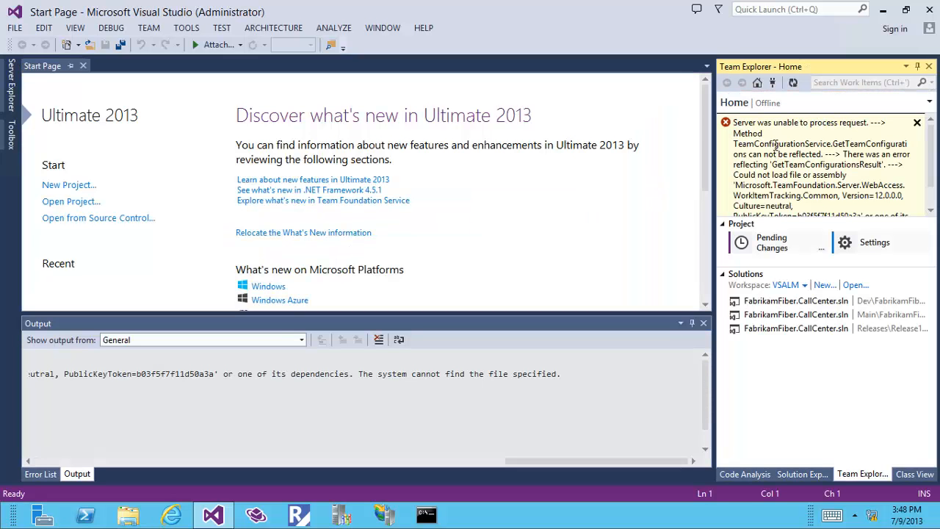
{"action": "left_click", "coordinate": [796, 86]}
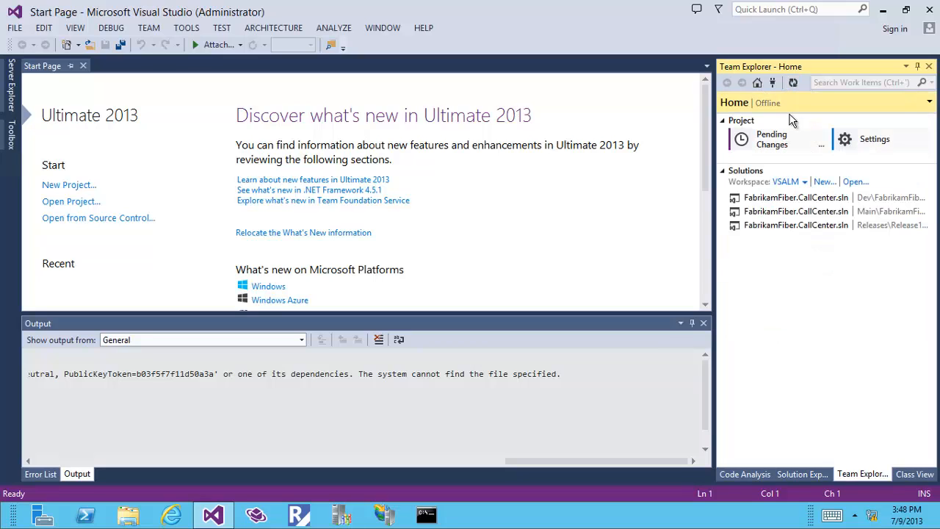
{"action": "left_click", "coordinate": [771, 106]}
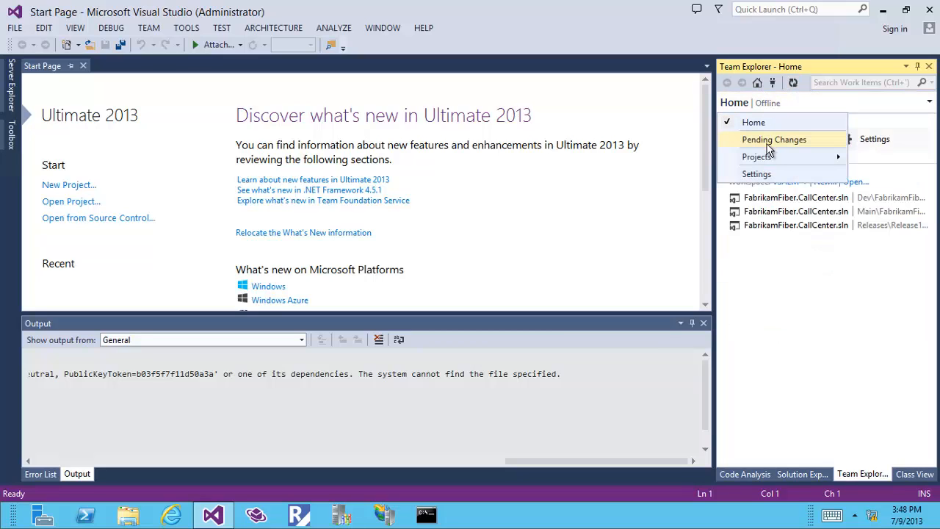
{"action": "left_click", "coordinate": [771, 140]}
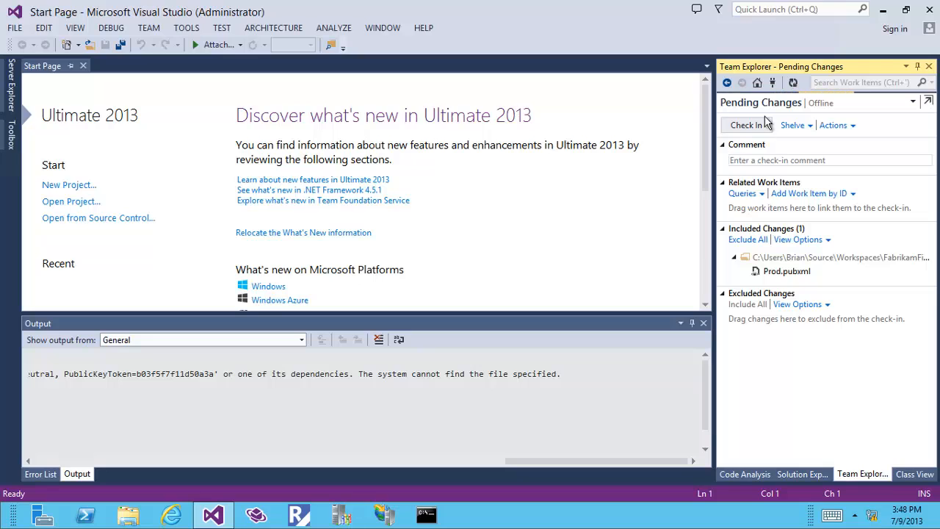
{"action": "left_click", "coordinate": [795, 83]}
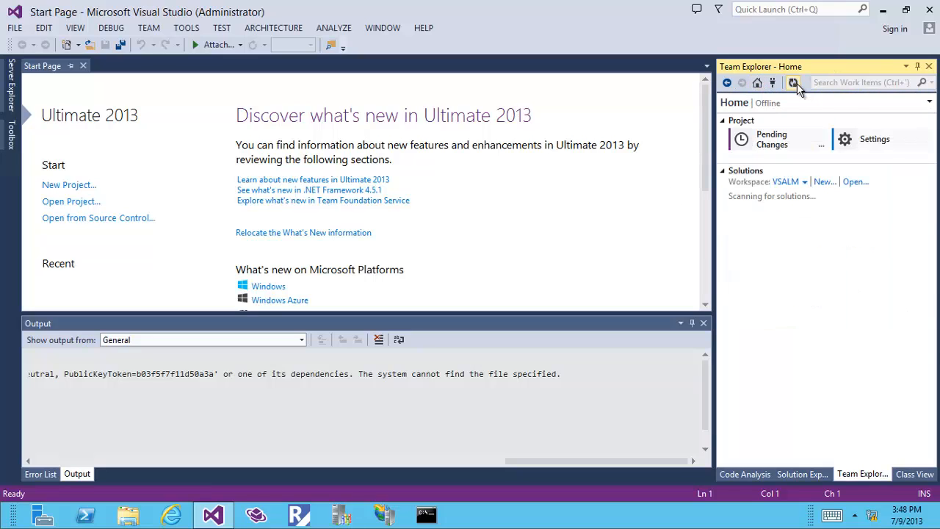
Step: Connect Team Explorer to the server's team projects and dismiss the resulting assembly error
{"action": "left_click", "coordinate": [770, 105]}
{"action": "mouse_move", "coordinate": [756, 162]}
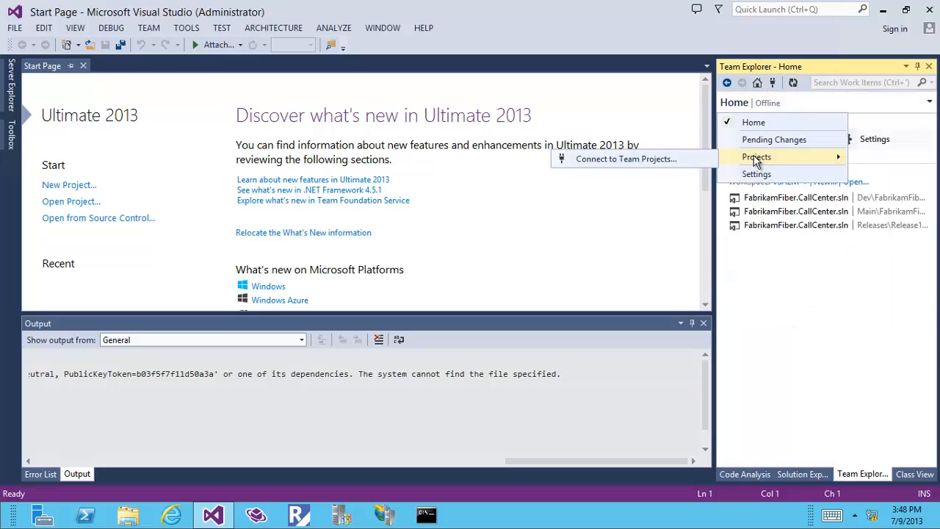
{"action": "left_click", "coordinate": [677, 158]}
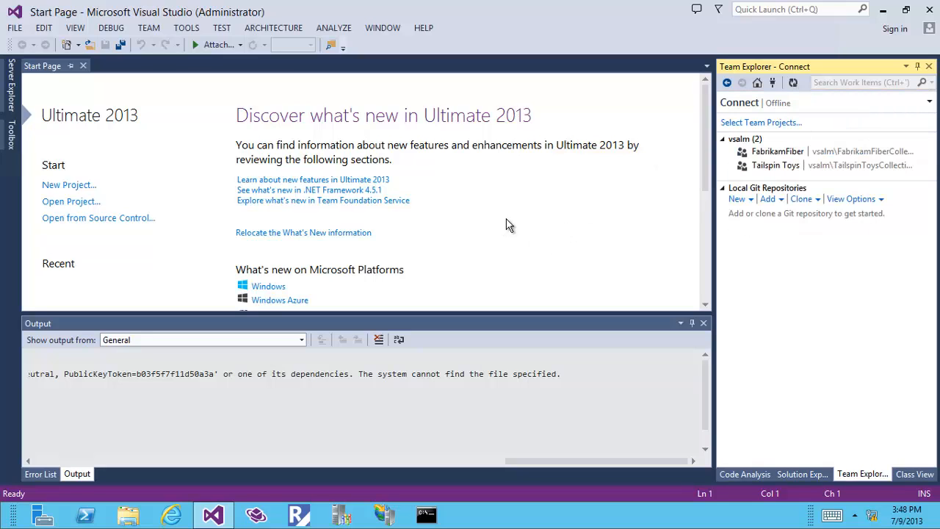
{"action": "left_click", "coordinate": [739, 127]}
{"action": "left_click", "coordinate": [576, 383]}
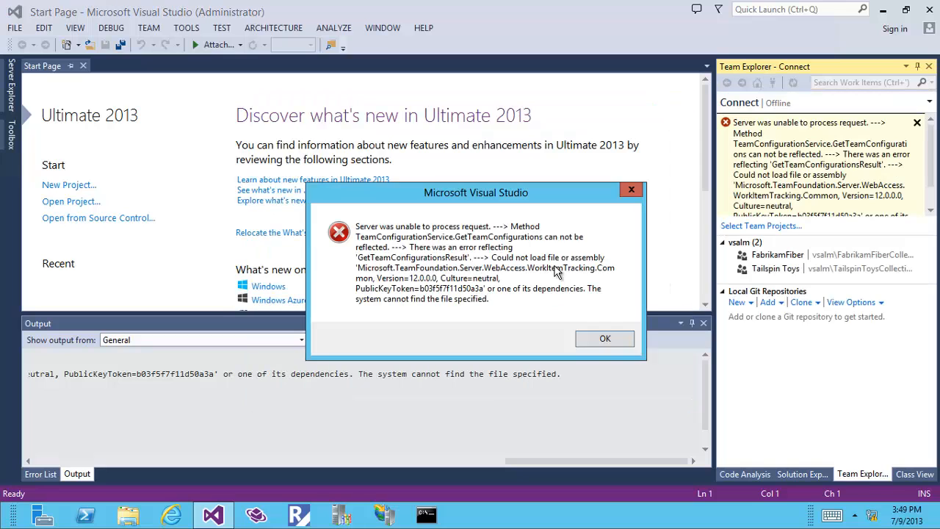
{"action": "left_click", "coordinate": [605, 343]}
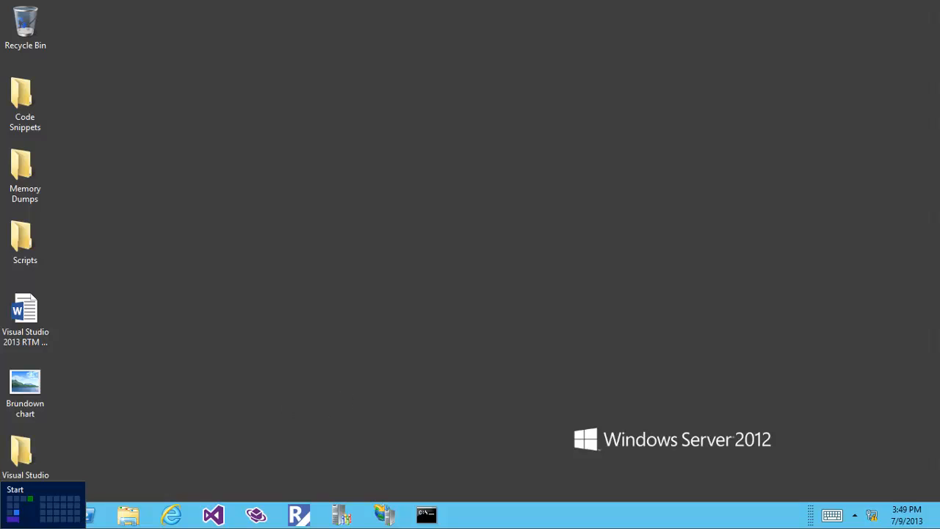
Step: Choose Change on Team Foundation Server 2013 Update 2 CTP 1 in Control Panel's installed programs
{"action": "left_click", "coordinate": [1, 527]}
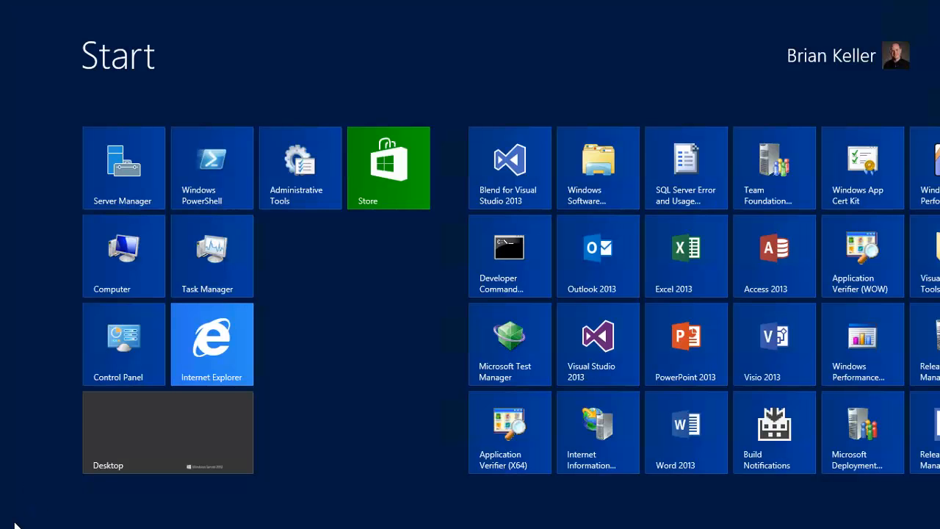
{"action": "left_click", "coordinate": [101, 359]}
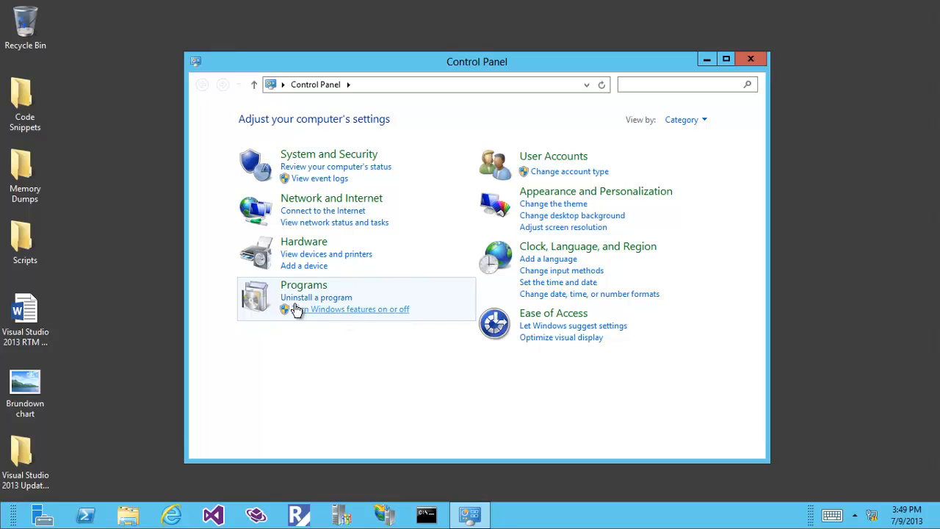
{"action": "left_click", "coordinate": [299, 298]}
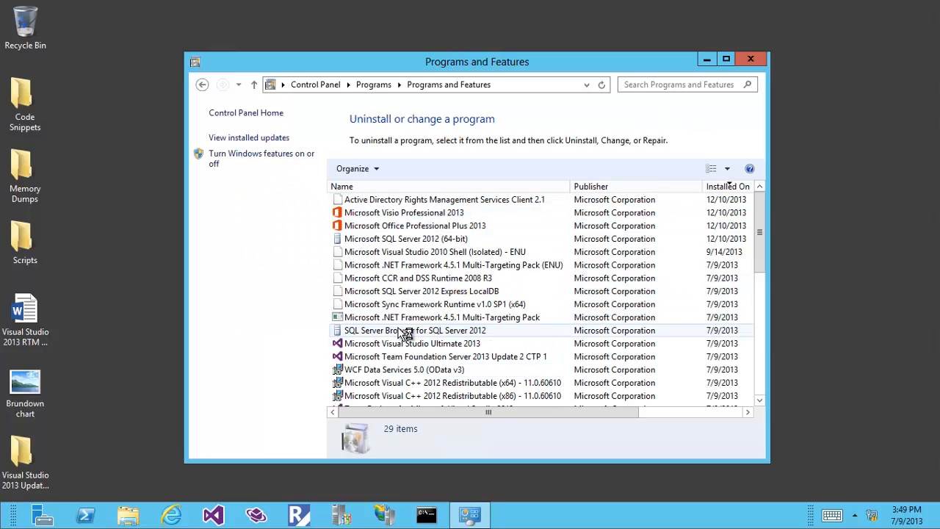
{"action": "left_click", "coordinate": [439, 332]}
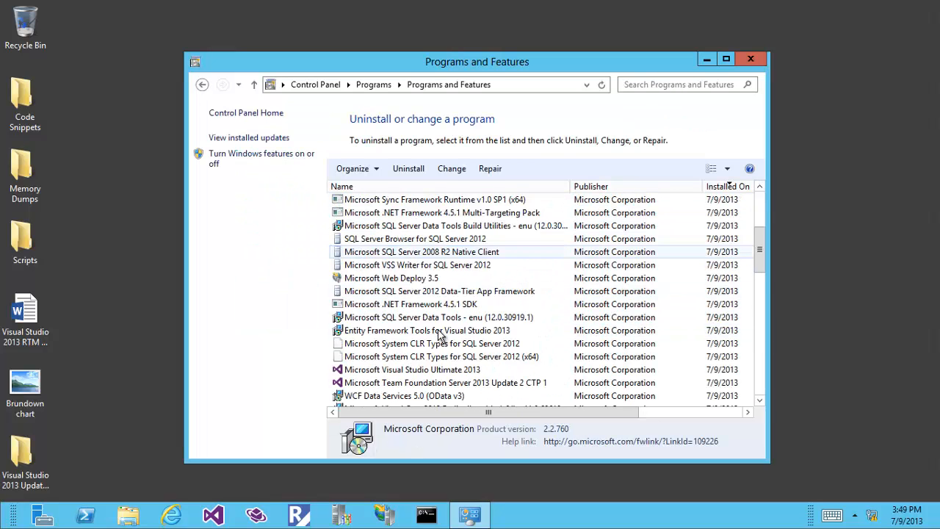
{"action": "scroll", "coordinate": [439, 334], "scroll_direction": "down", "scroll_amount": 3}
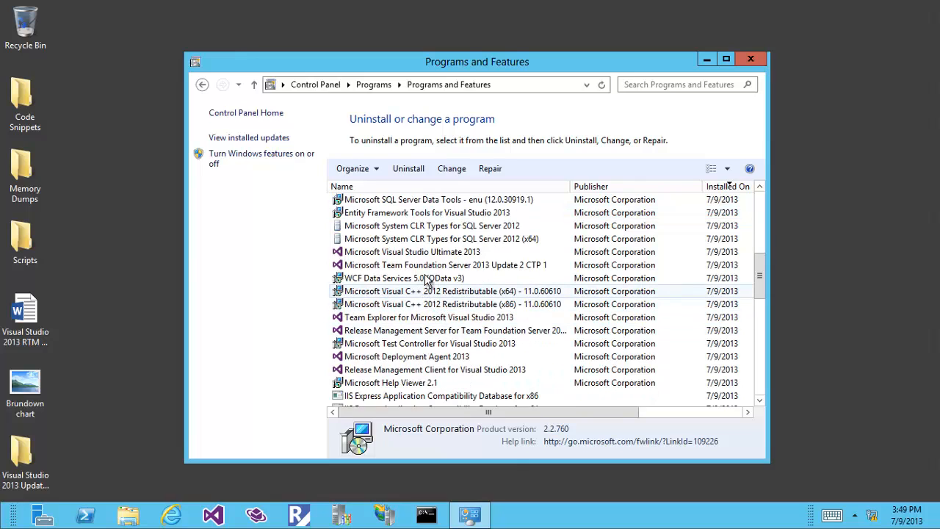
{"action": "right_click", "coordinate": [431, 265]}
{"action": "left_click", "coordinate": [449, 294]}
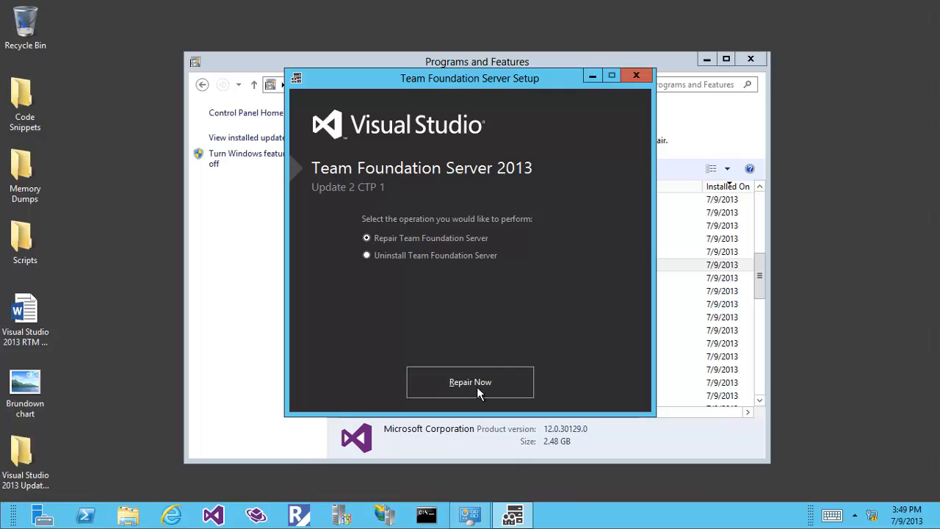
Step: Repair Team Foundation Server 2013, closing Programs and Features and accepting both restart notices
{"action": "left_click", "coordinate": [477, 387]}
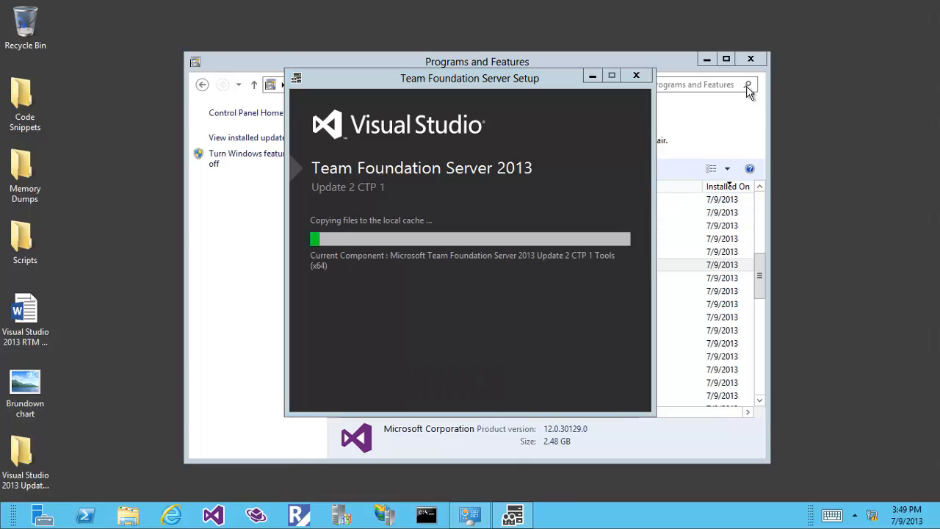
{"action": "left_click", "coordinate": [750, 58]}
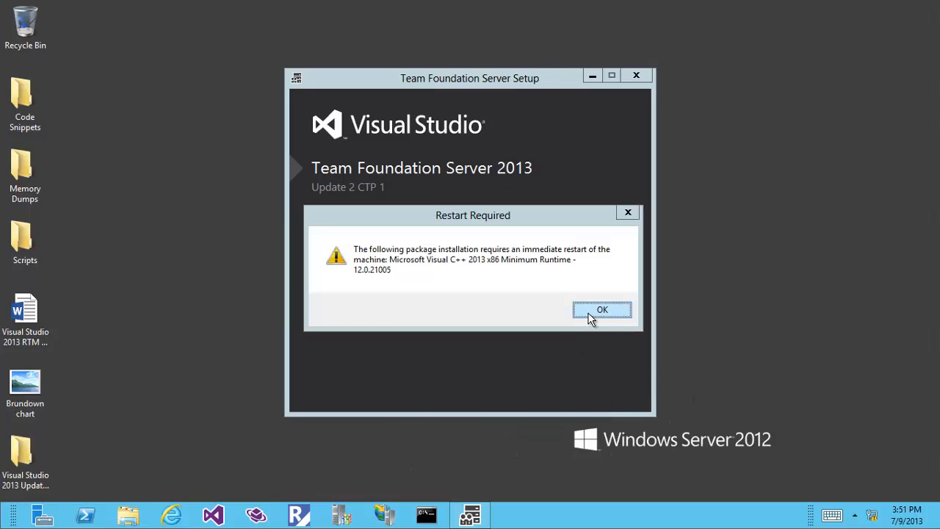
{"action": "left_click", "coordinate": [601, 310]}
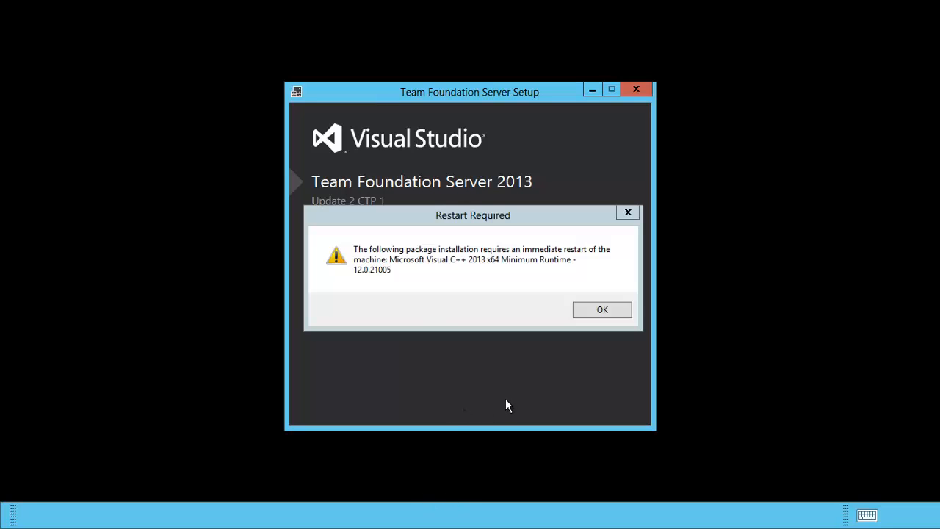
{"action": "left_click", "coordinate": [586, 314]}
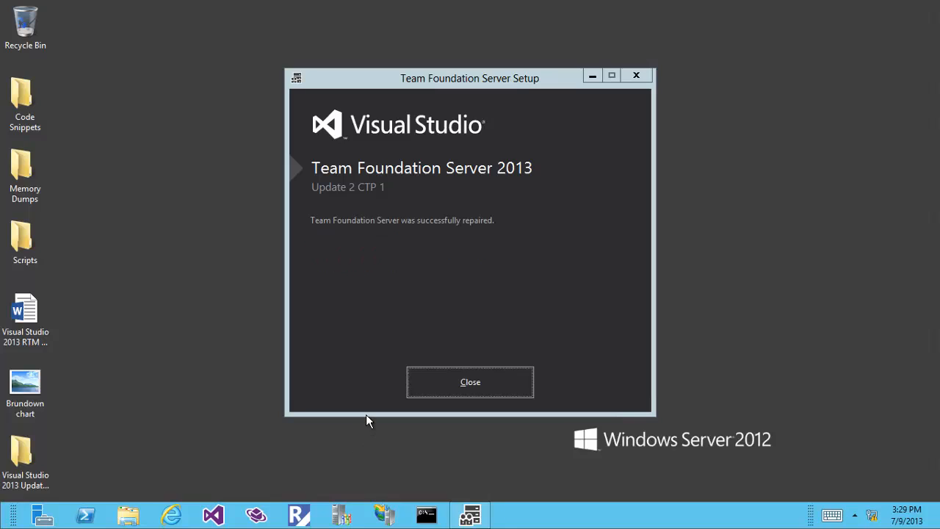
Step: Close the successfully repaired setup and launch Visual Studio 2013 from the taskbar
{"action": "left_click", "coordinate": [429, 380]}
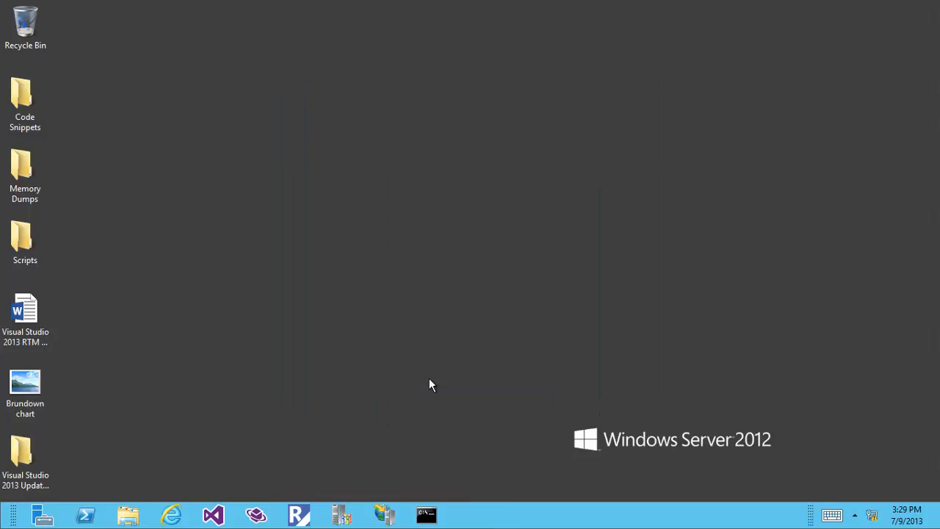
{"action": "left_click", "coordinate": [215, 515]}
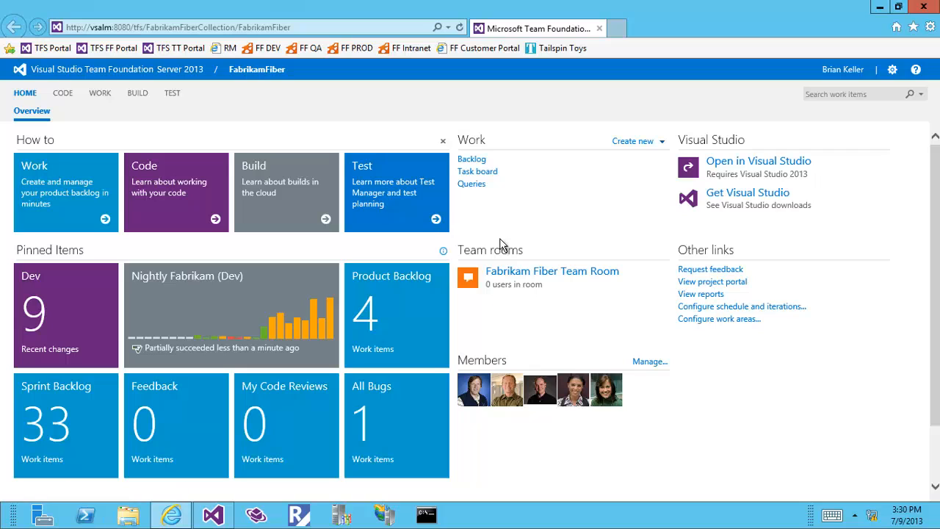
{"action": "left_click", "coordinate": [757, 163]}
{"action": "left_click", "coordinate": [503, 285]}
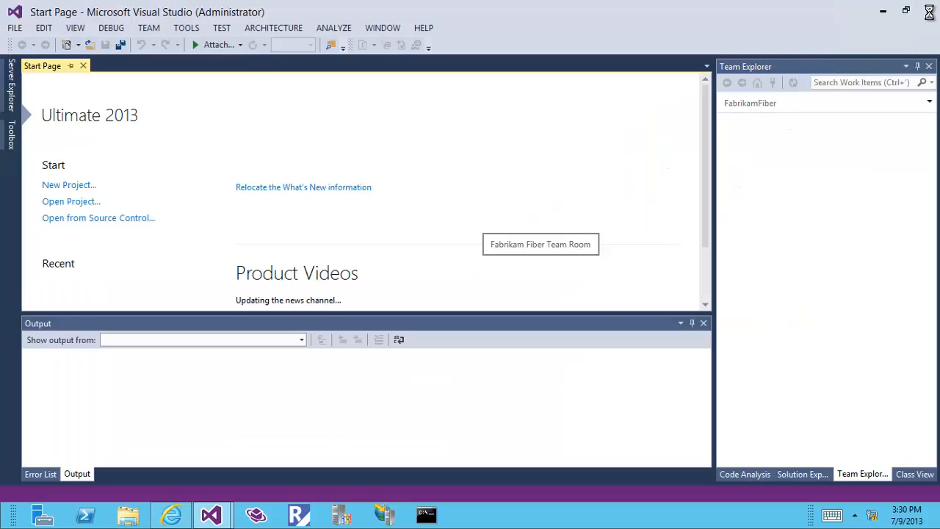
{"action": "left_click", "coordinate": [930, 10]}
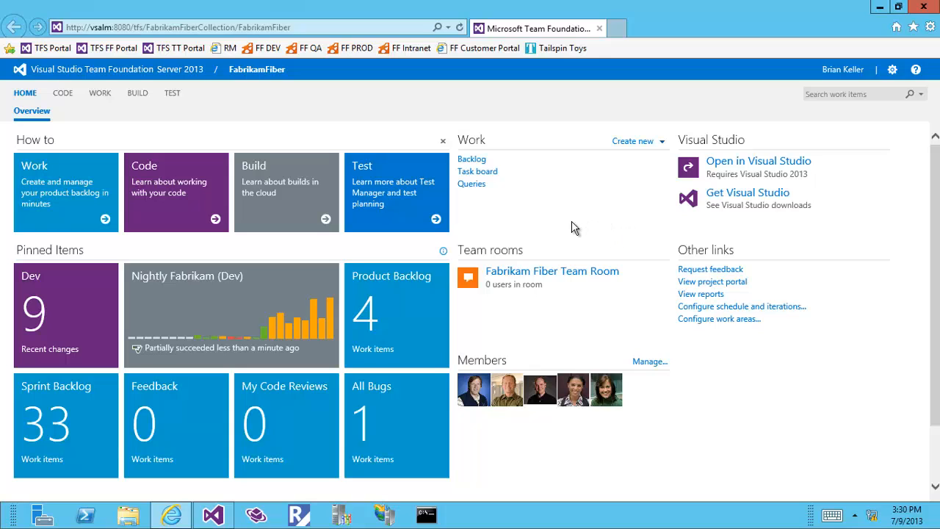
Step: From the backlog, go to the project's Iterations settings and tick Release 2 Iterations 1 and 2
{"action": "left_click", "coordinate": [478, 159]}
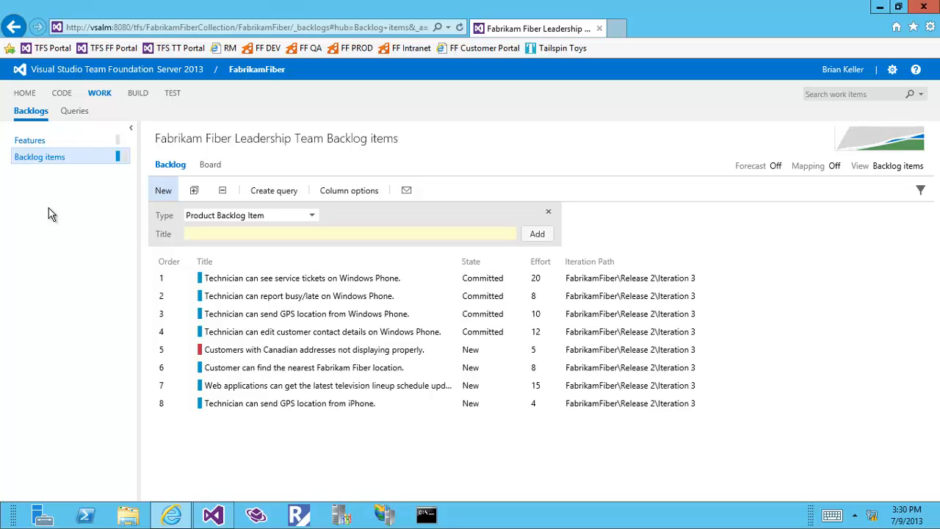
{"action": "left_click", "coordinate": [892, 69]}
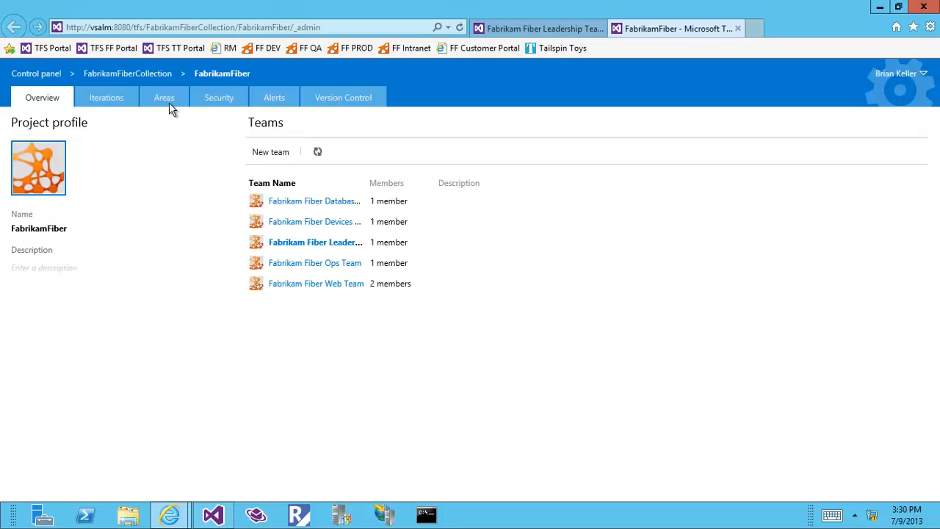
{"action": "left_click", "coordinate": [168, 102]}
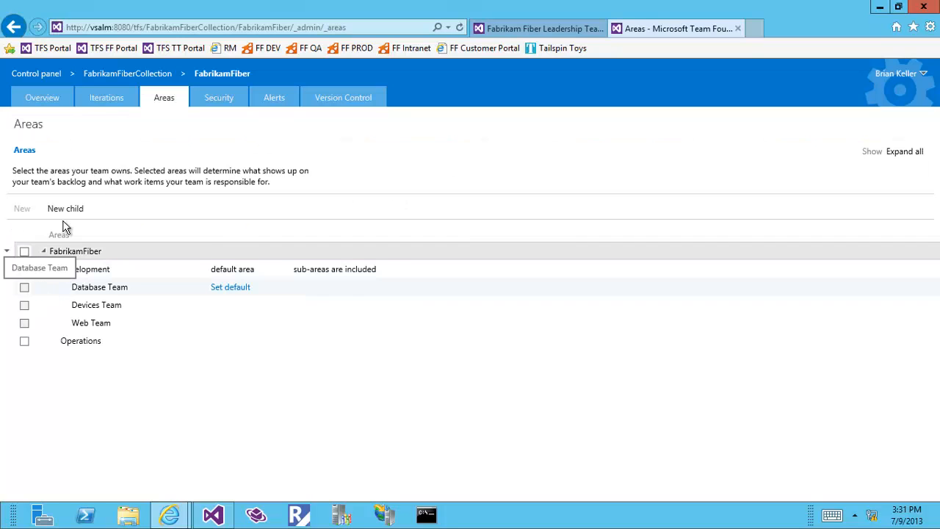
{"action": "left_click", "coordinate": [105, 99]}
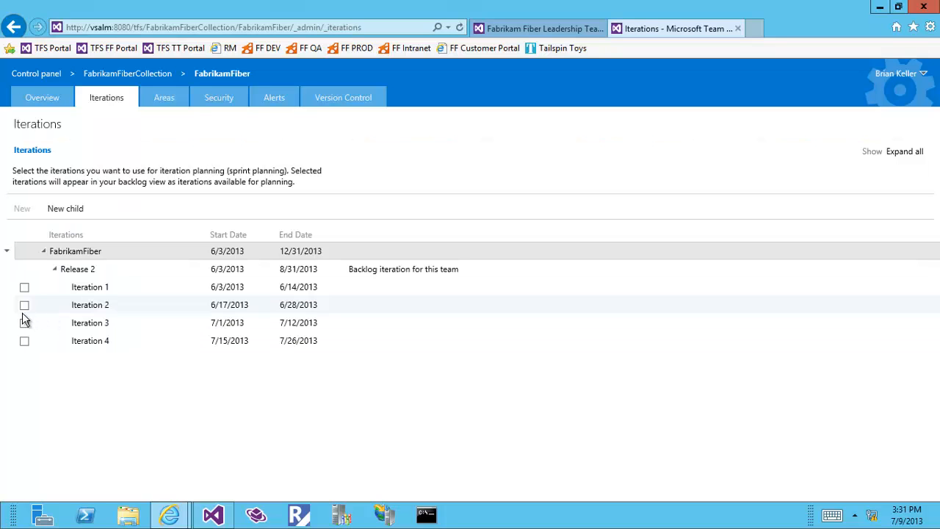
{"action": "left_click", "coordinate": [24, 287]}
{"action": "left_click", "coordinate": [24, 305]}
Step: Tick Iterations 3 and 4, then reload the backlog so the new iterations appear
{"action": "left_click", "coordinate": [24, 323]}
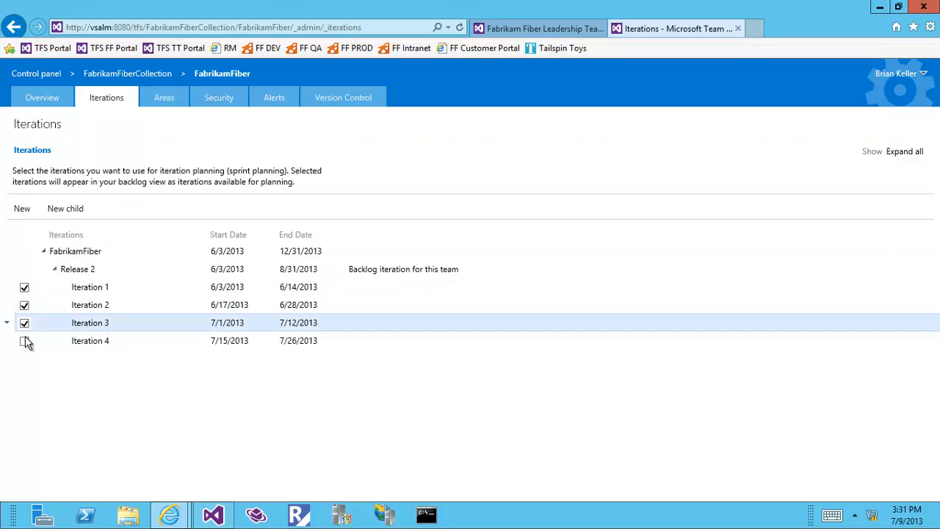
{"action": "left_click", "coordinate": [24, 341]}
{"action": "left_click", "coordinate": [524, 31]}
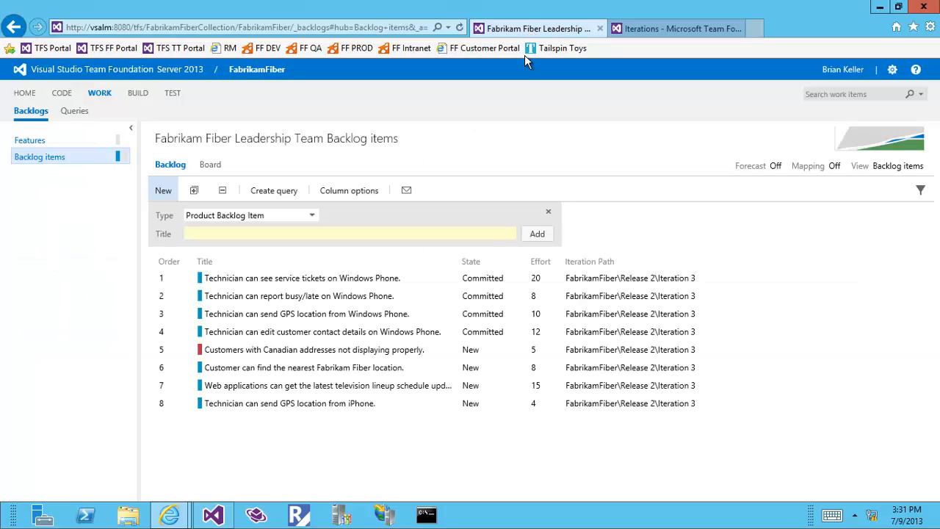
{"action": "left_click", "coordinate": [460, 27]}
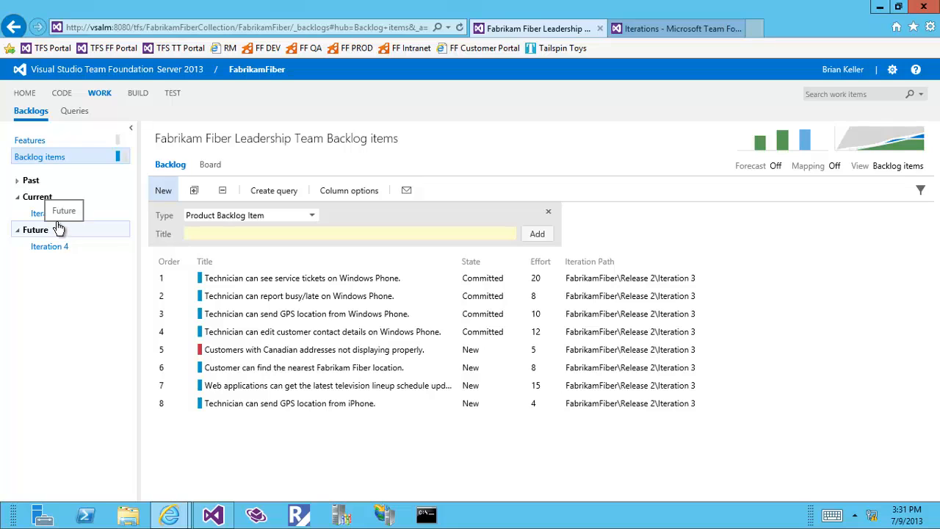
Step: Browse the Iteration 3, Features and Iteration 4 backlogs, ending on the Backlog items list
{"action": "left_click", "coordinate": [56, 215]}
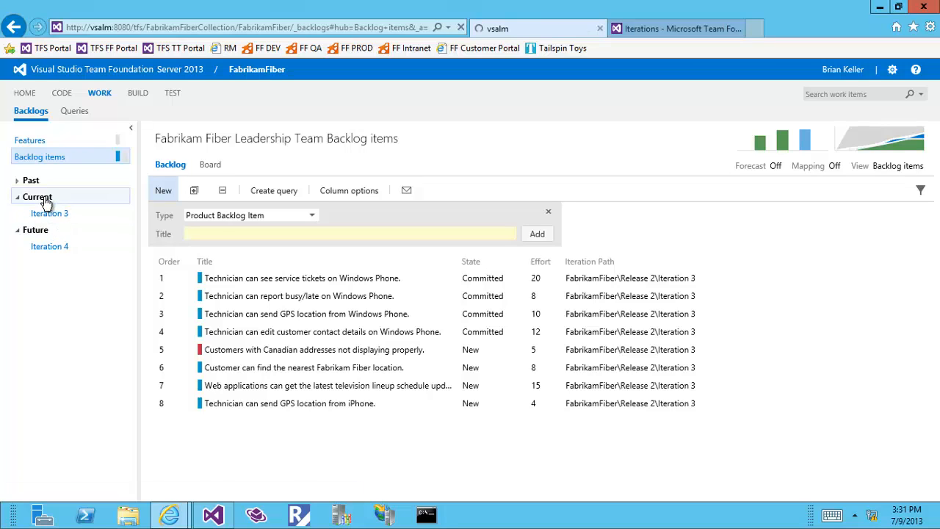
{"action": "left_click", "coordinate": [38, 144]}
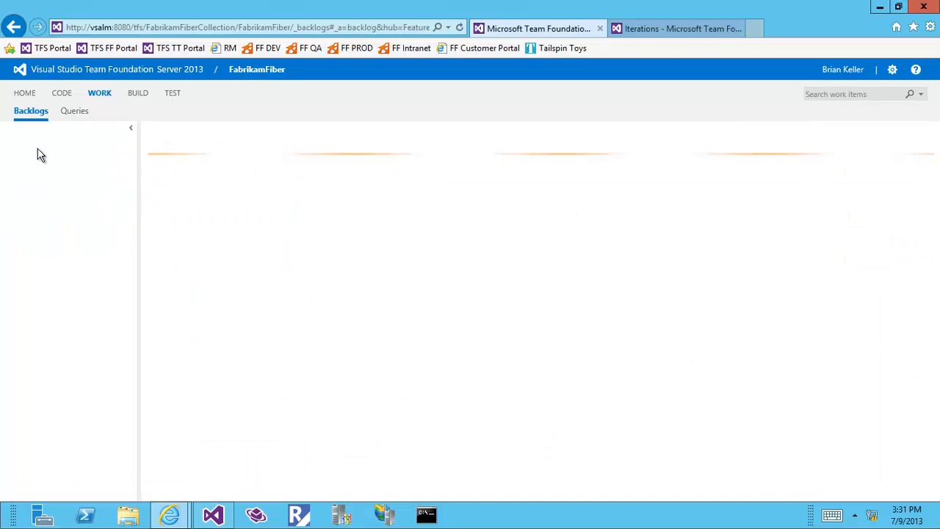
{"action": "left_click", "coordinate": [47, 217]}
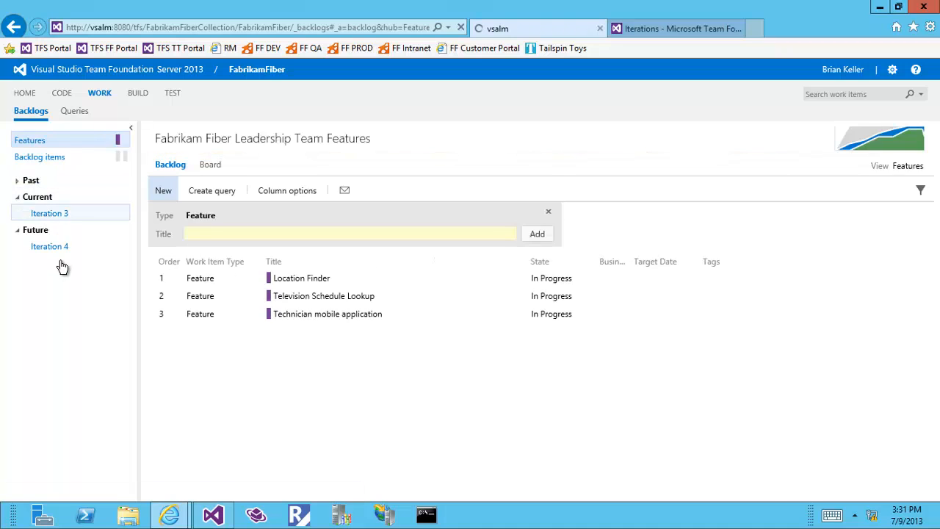
{"action": "left_click", "coordinate": [58, 252]}
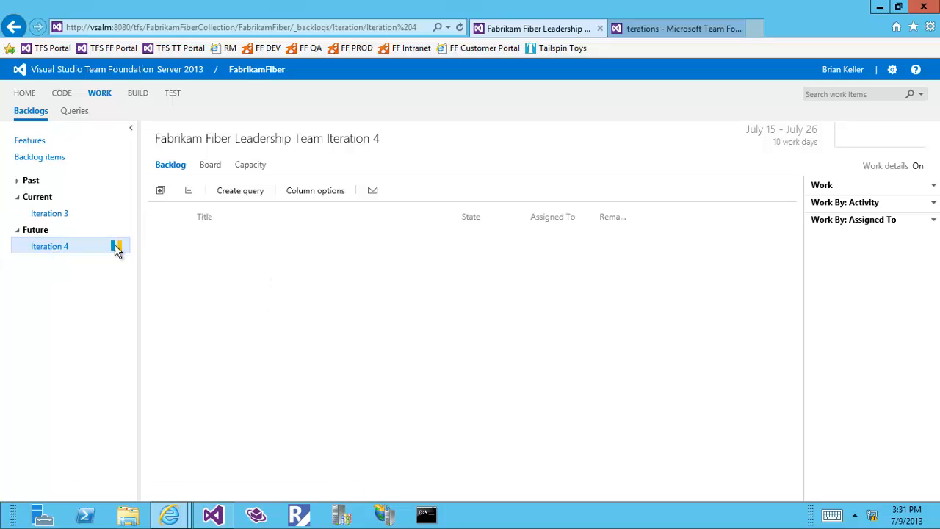
{"action": "left_click", "coordinate": [43, 160]}
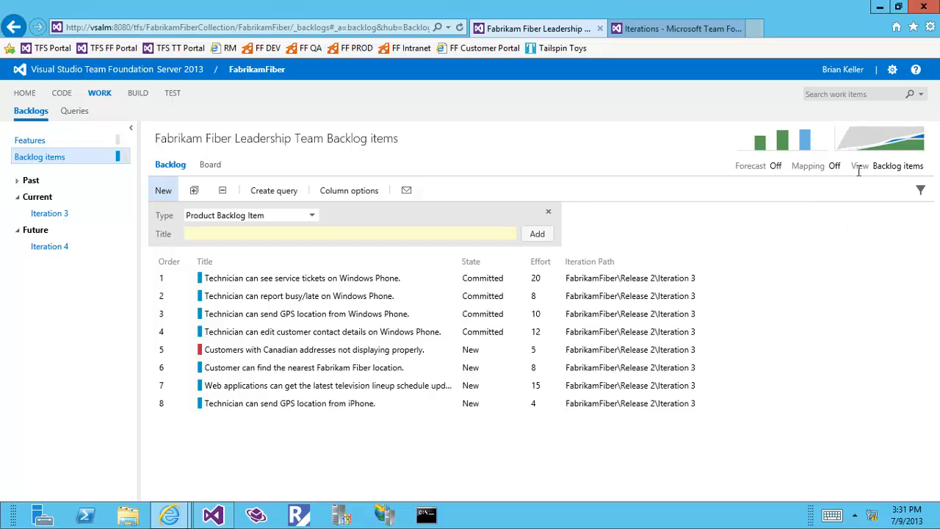
Step: Enlarge the cumulative flow chart and set its start date to 7/4/2013
{"action": "left_click", "coordinate": [905, 147]}
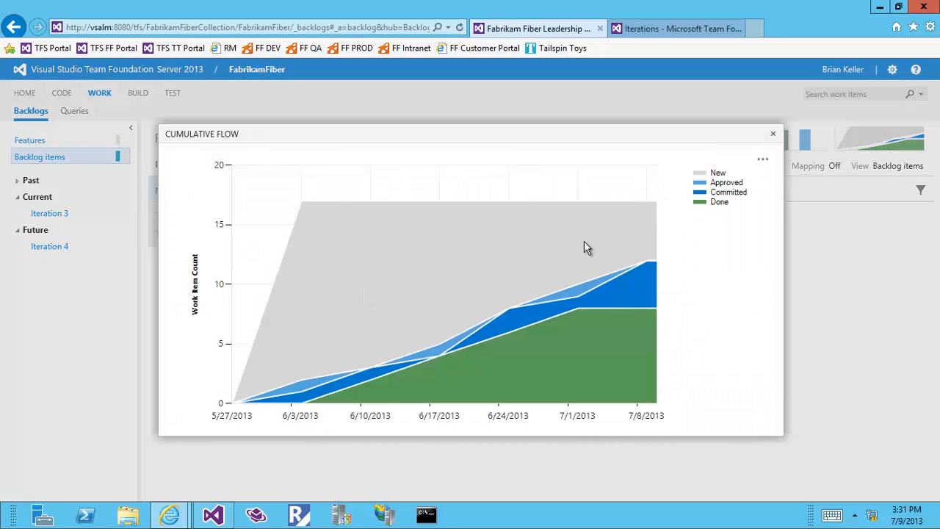
{"action": "left_click", "coordinate": [761, 159]}
{"action": "left_click", "coordinate": [771, 179]}
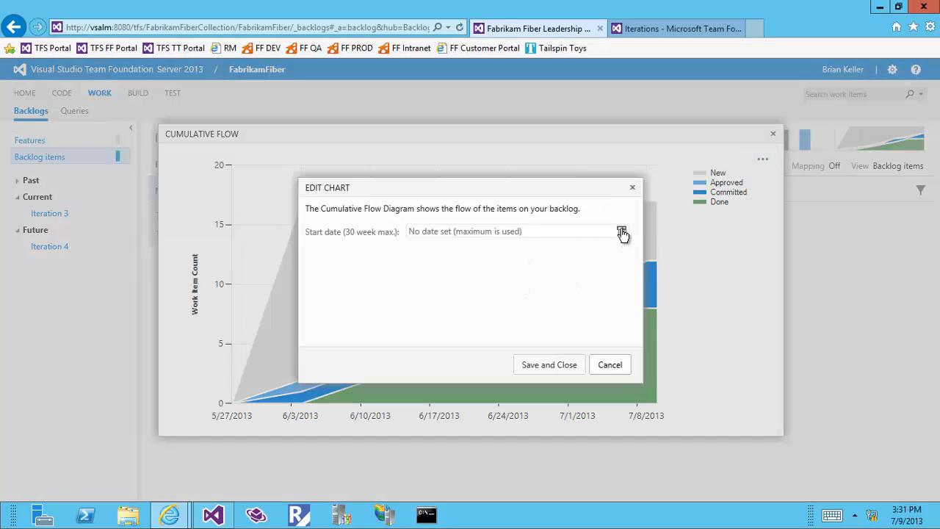
{"action": "left_click", "coordinate": [622, 231]}
{"action": "left_click", "coordinate": [585, 271]}
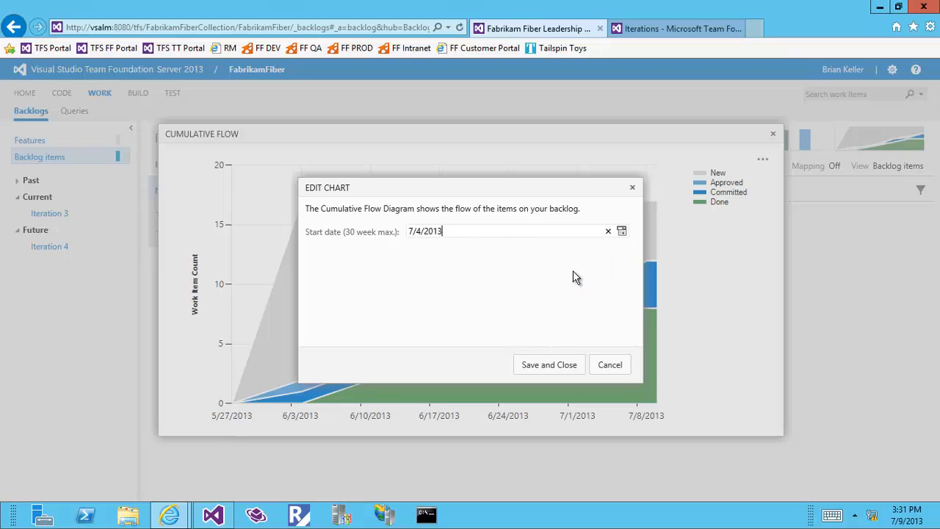
{"action": "left_click", "coordinate": [551, 366]}
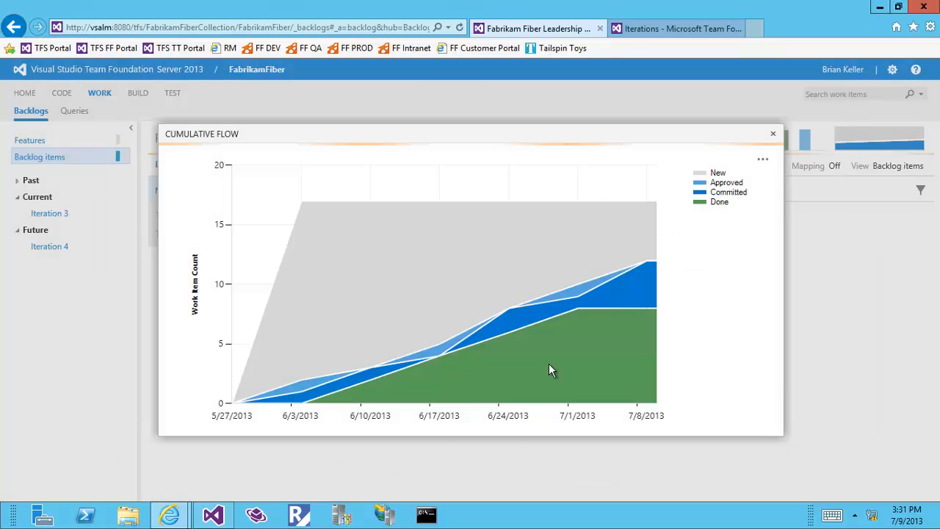
Step: Change the chart's start date to 6/19/2013, save it, and close the chart
{"action": "left_click", "coordinate": [763, 159]}
{"action": "left_click", "coordinate": [772, 179]}
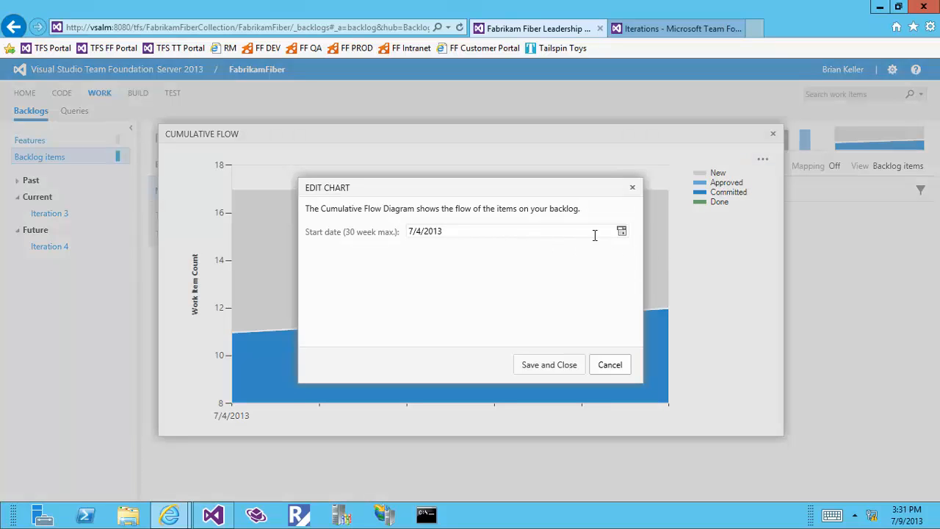
{"action": "left_click", "coordinate": [624, 234]}
{"action": "left_click", "coordinate": [537, 282]}
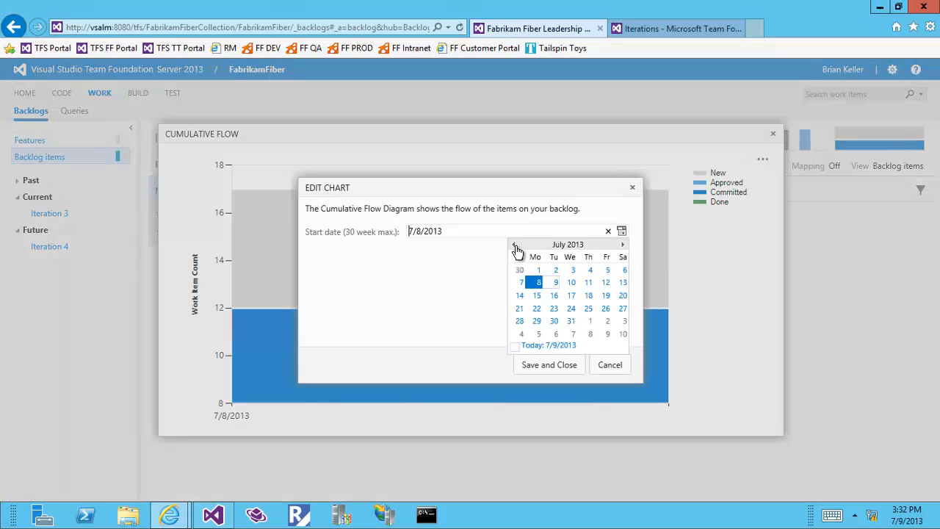
{"action": "left_click", "coordinate": [514, 245]}
{"action": "left_click", "coordinate": [572, 310]}
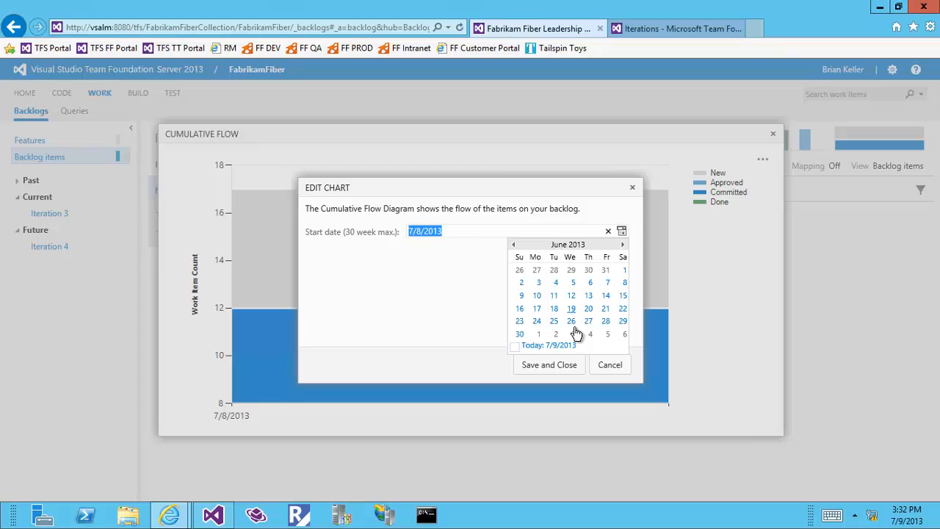
{"action": "left_click", "coordinate": [566, 366]}
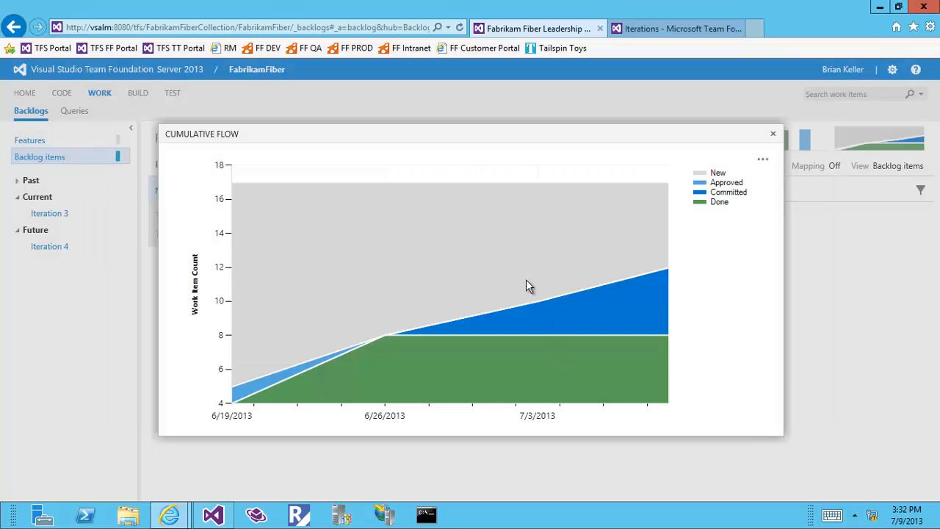
{"action": "left_click", "coordinate": [773, 137]}
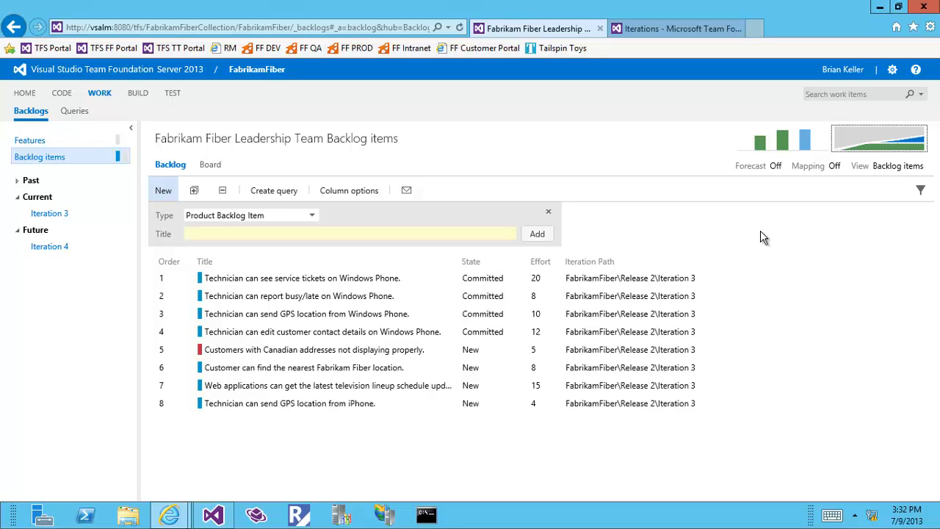
Step: In the Leadership Team's settings, mark Saturday and Sunday as working days, then go back to the backlog
{"action": "left_click", "coordinate": [892, 69]}
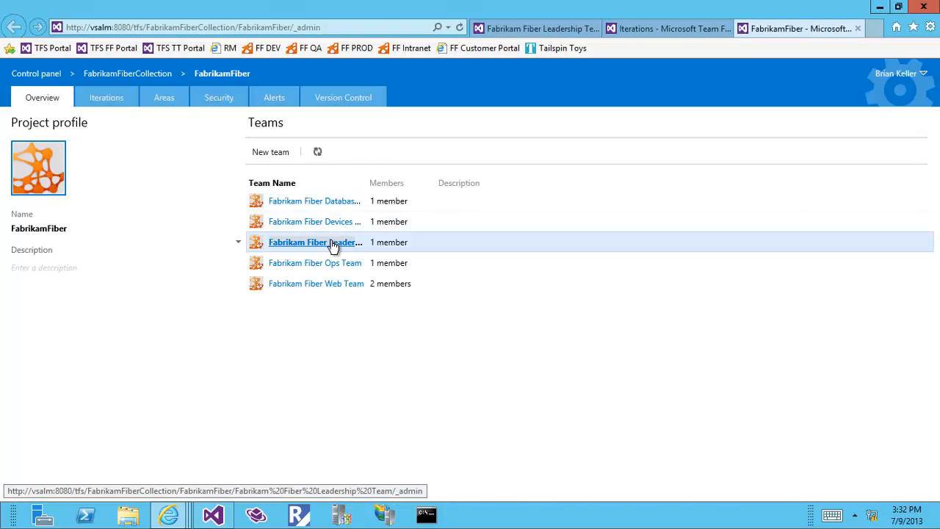
{"action": "left_click", "coordinate": [332, 245]}
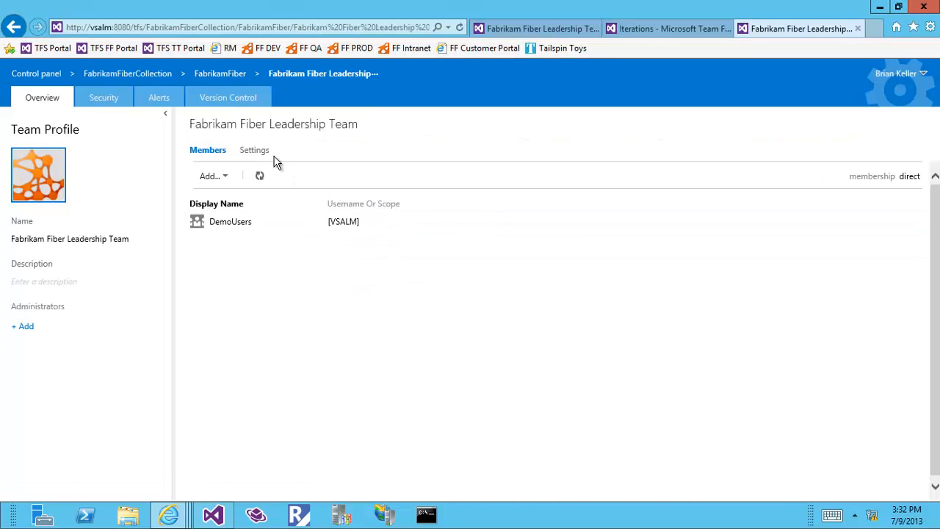
{"action": "left_click", "coordinate": [264, 152]}
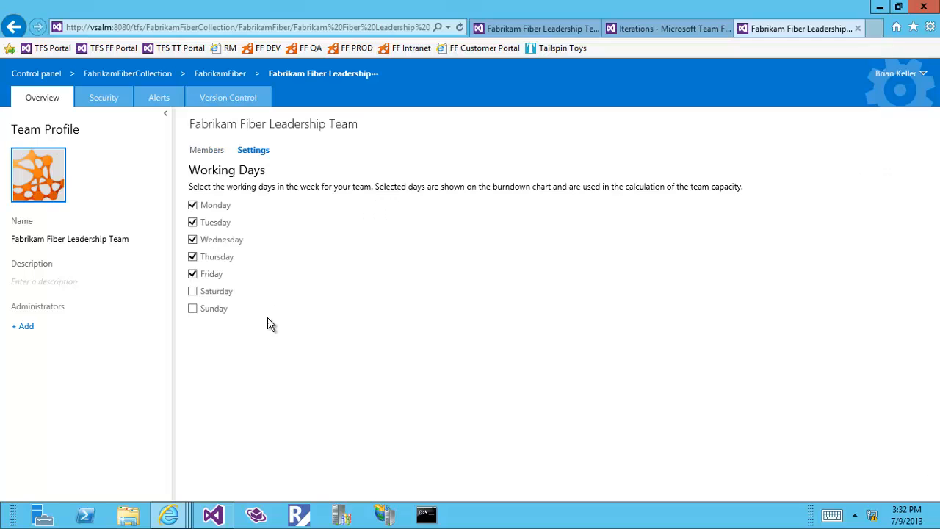
{"action": "left_click", "coordinate": [193, 291]}
{"action": "left_click", "coordinate": [193, 292]}
{"action": "left_click", "coordinate": [193, 309]}
{"action": "left_click", "coordinate": [535, 29]}
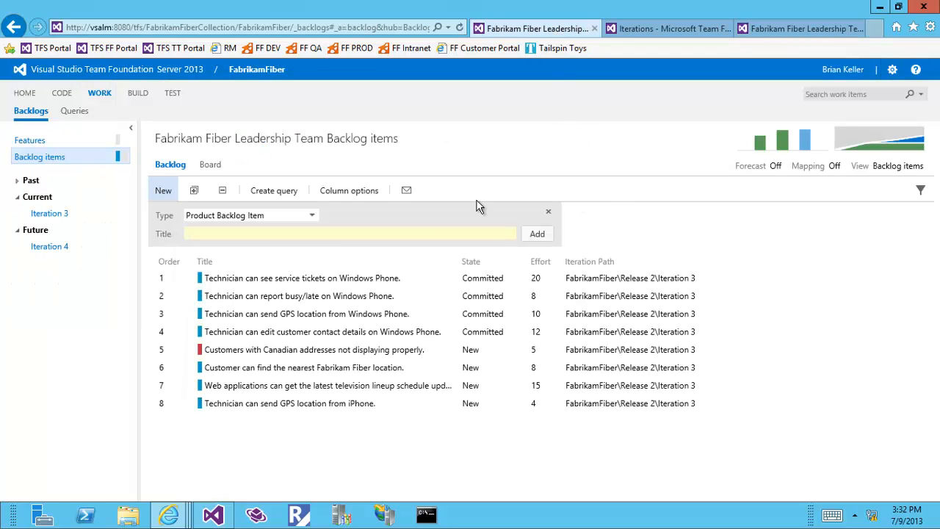
Step: Open the Iteration 3 burndown, then make Saturday and Sunday non-working days in team settings
{"action": "left_click", "coordinate": [53, 214]}
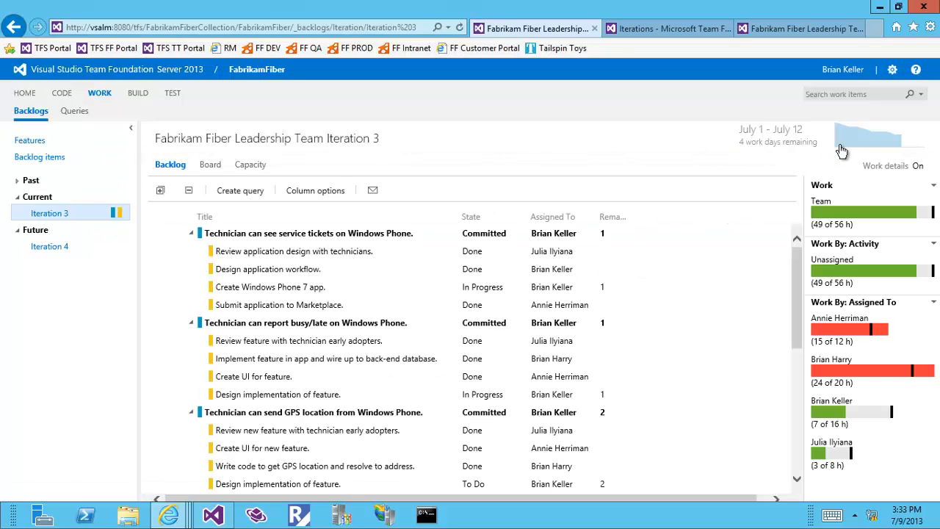
{"action": "left_click", "coordinate": [841, 145]}
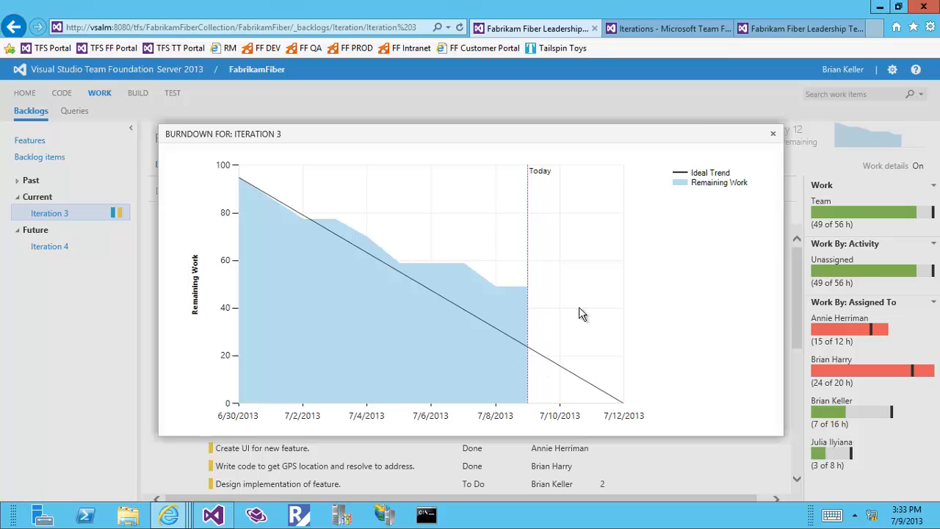
{"action": "left_click", "coordinate": [781, 35]}
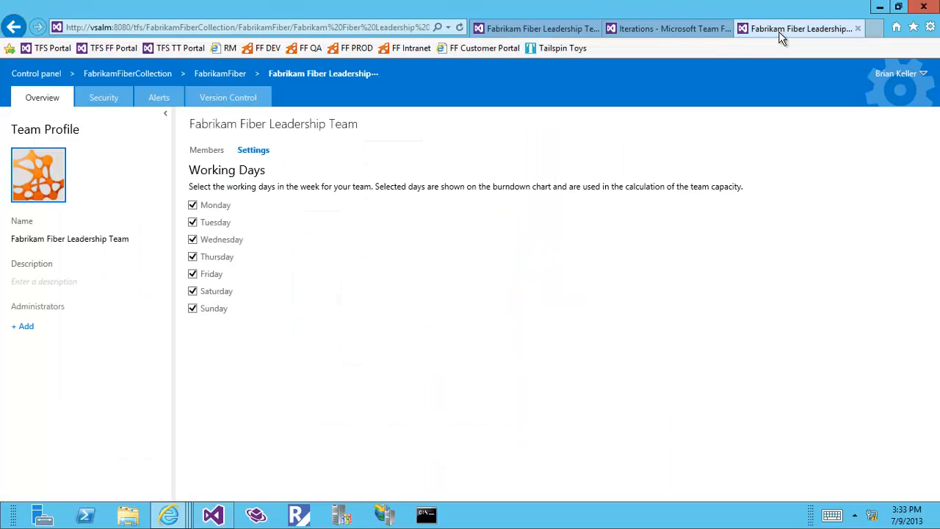
{"action": "left_click", "coordinate": [192, 291]}
{"action": "left_click", "coordinate": [193, 308]}
{"action": "left_click", "coordinate": [540, 28]}
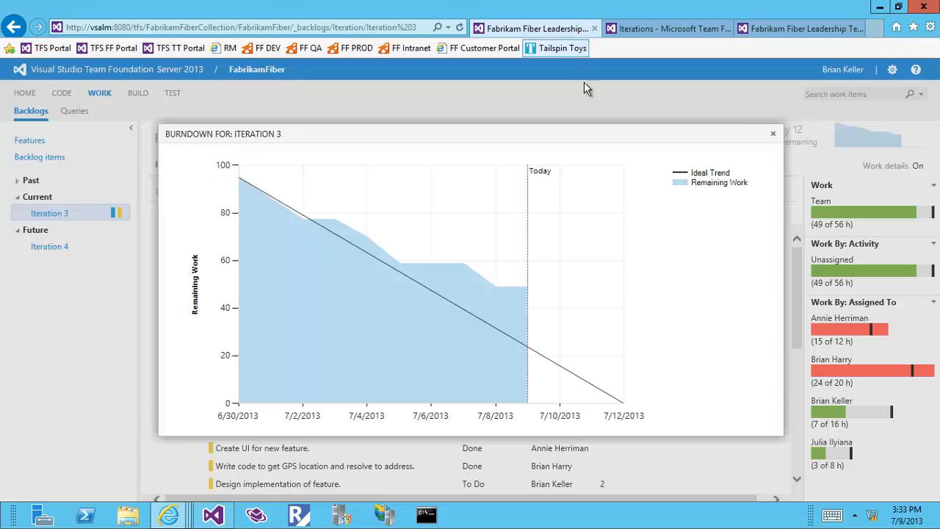
Step: Reopen the burndown to check the weekend-free chart, close it, and minimize the browser
{"action": "left_click", "coordinate": [773, 133]}
{"action": "left_click", "coordinate": [845, 143]}
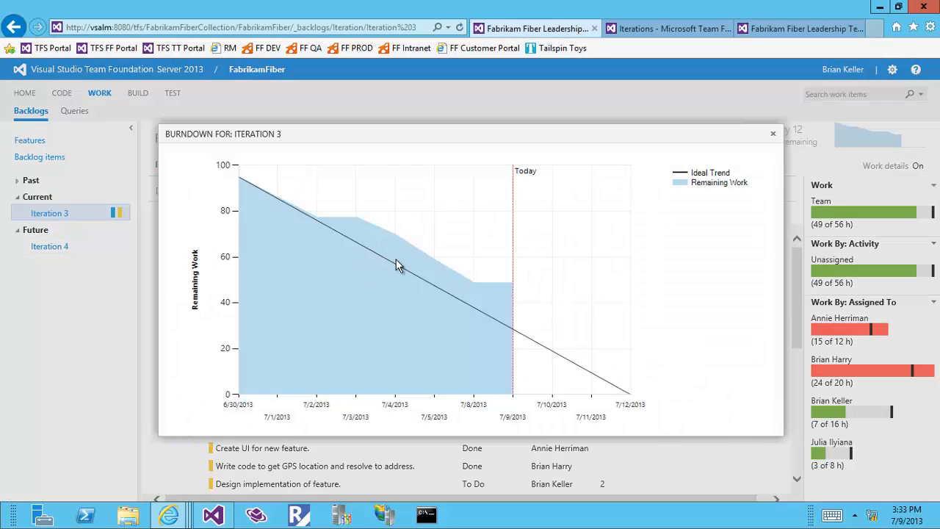
{"action": "left_click", "coordinate": [773, 135]}
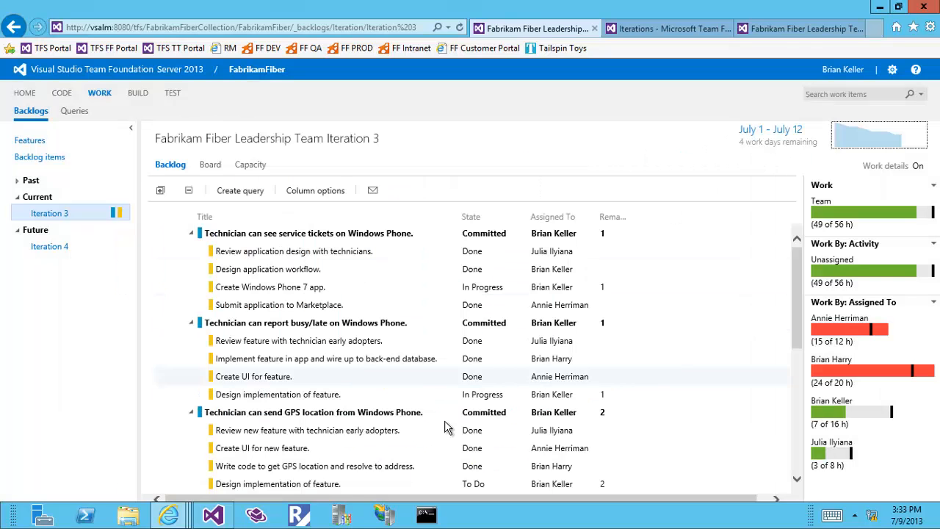
{"action": "left_click", "coordinate": [878, 9]}
Step: View the Brundown chart image from the desktop, close it, and bring back the Iteration 3 backlog window
{"action": "left_click", "coordinate": [882, 9]}
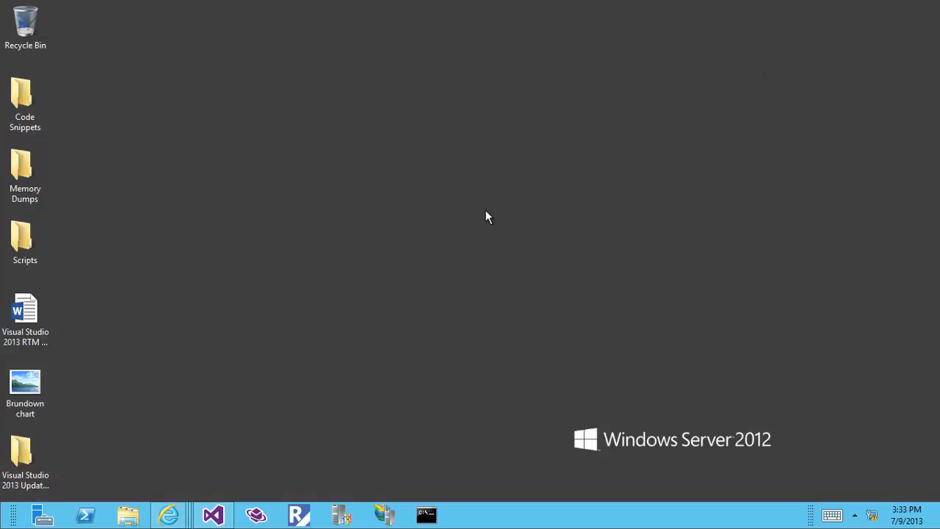
{"action": "double_click", "coordinate": [46, 385]}
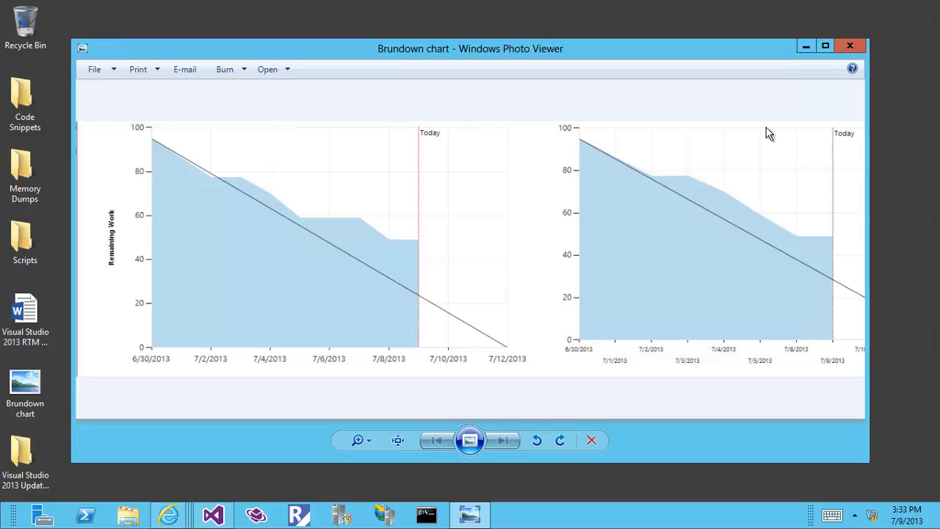
{"action": "left_click", "coordinate": [851, 47]}
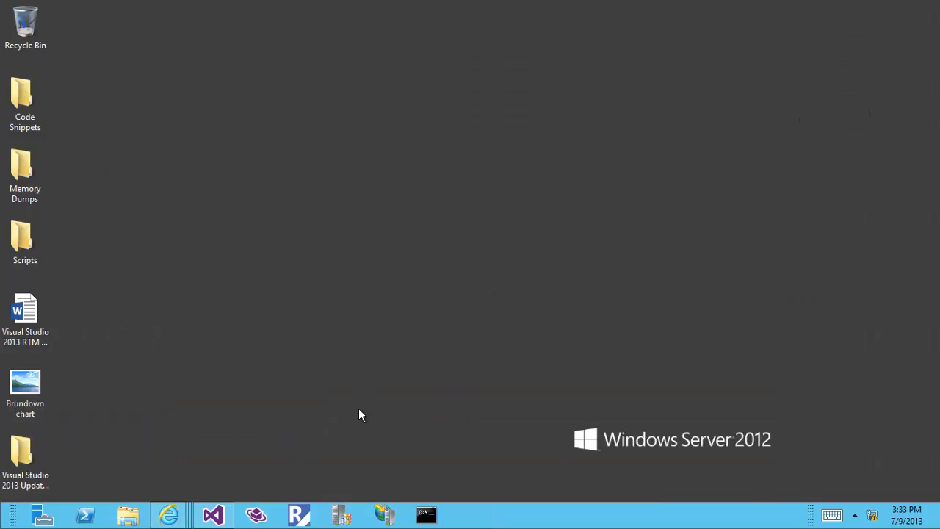
{"action": "mouse_move", "coordinate": [169, 515]}
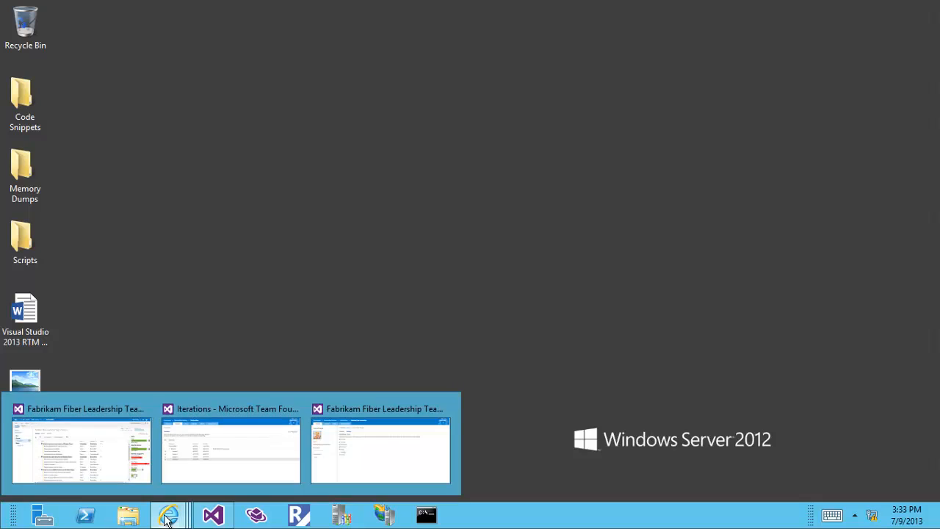
{"action": "left_click", "coordinate": [126, 456]}
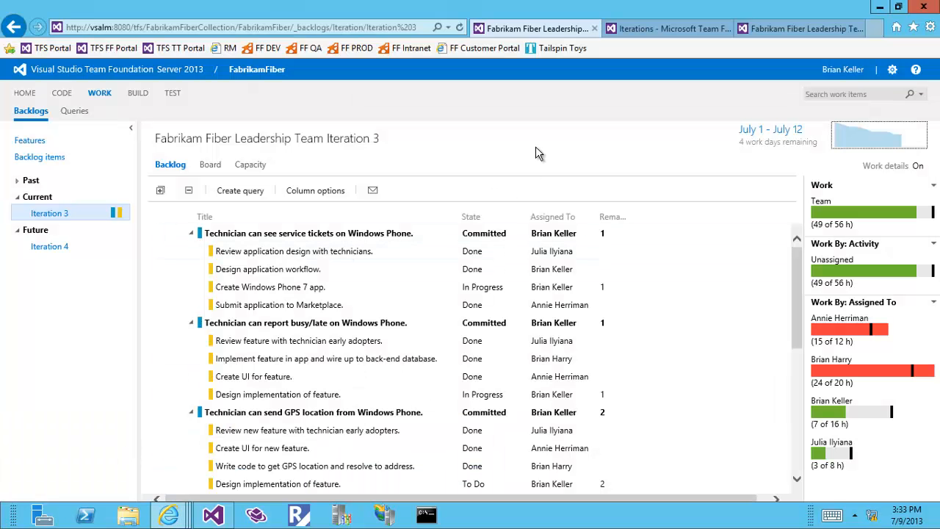
Step: Edit a work item query, adding a Tags clause and listing its operators and existing tags
{"action": "left_click", "coordinate": [77, 114]}
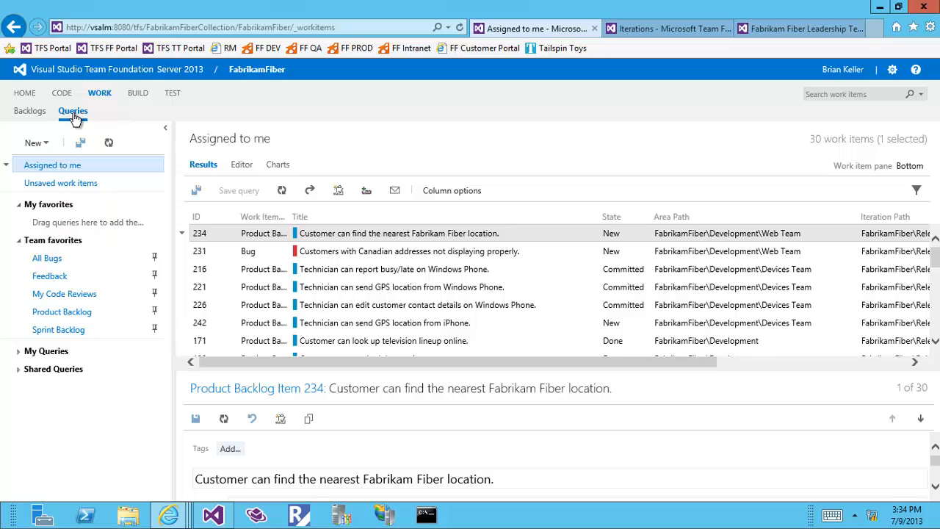
{"action": "left_click", "coordinate": [241, 166]}
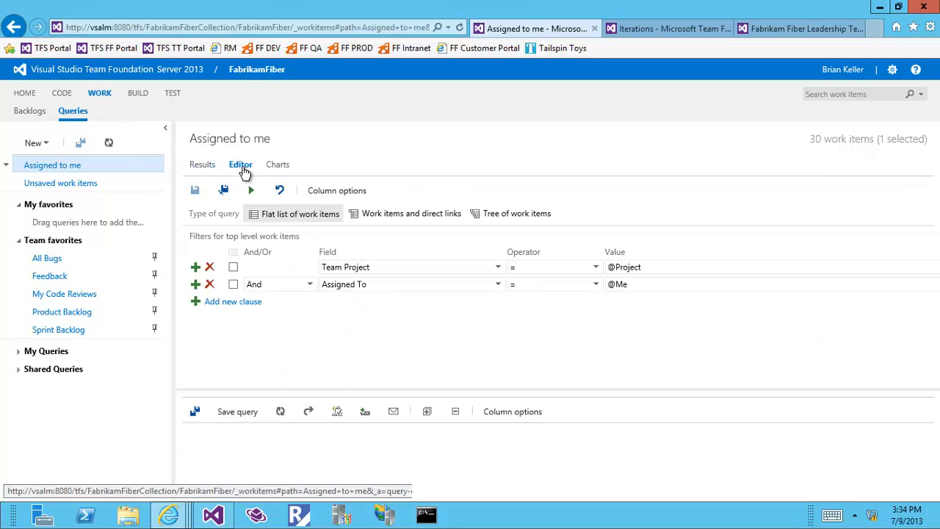
{"action": "left_click", "coordinate": [261, 303]}
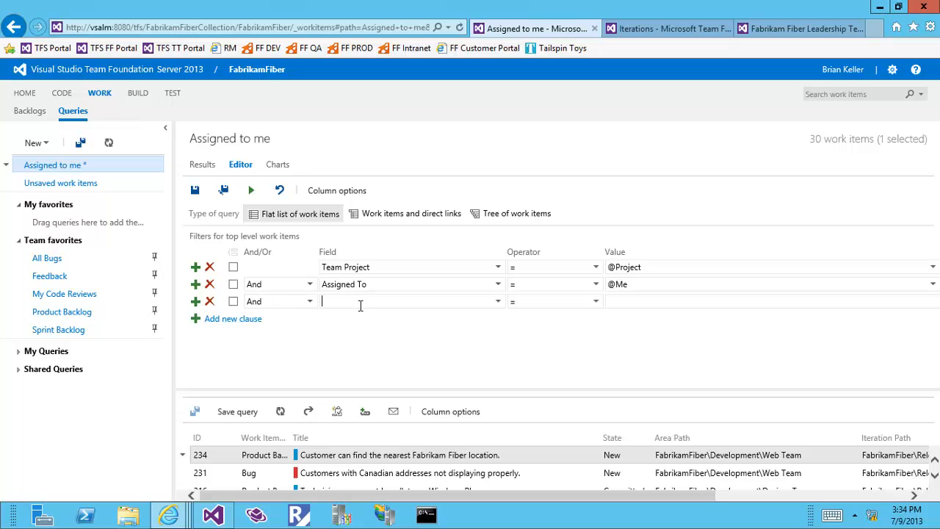
{"action": "type", "text": "Tags"}
{"action": "left_click", "coordinate": [595, 303]}
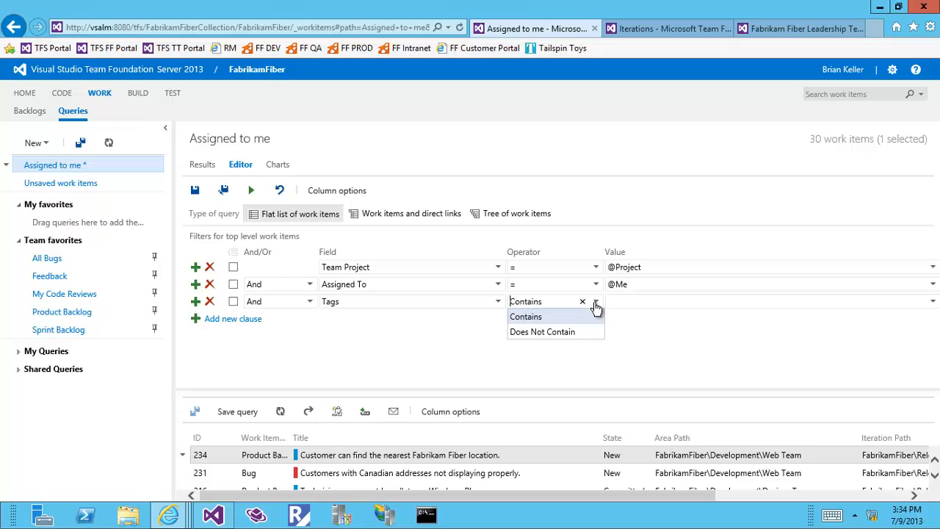
{"action": "left_click", "coordinate": [738, 302]}
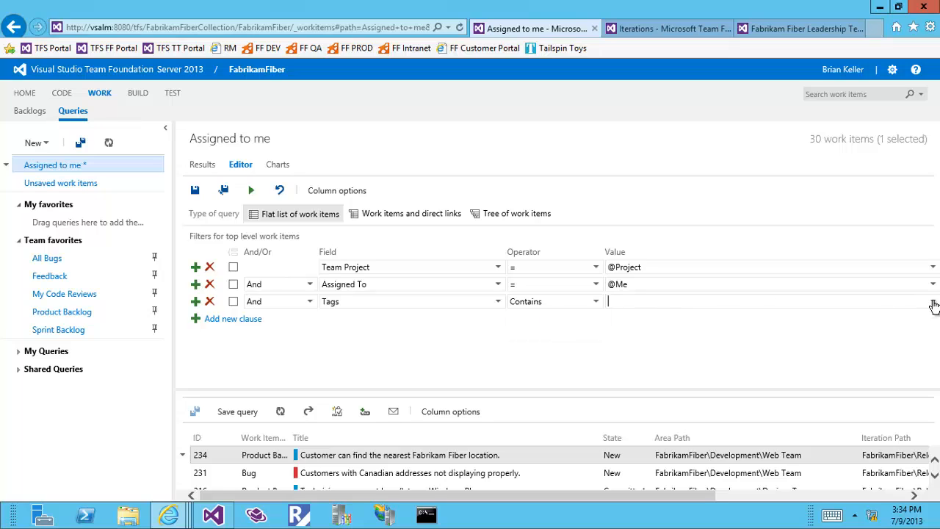
{"action": "left_click", "coordinate": [933, 303]}
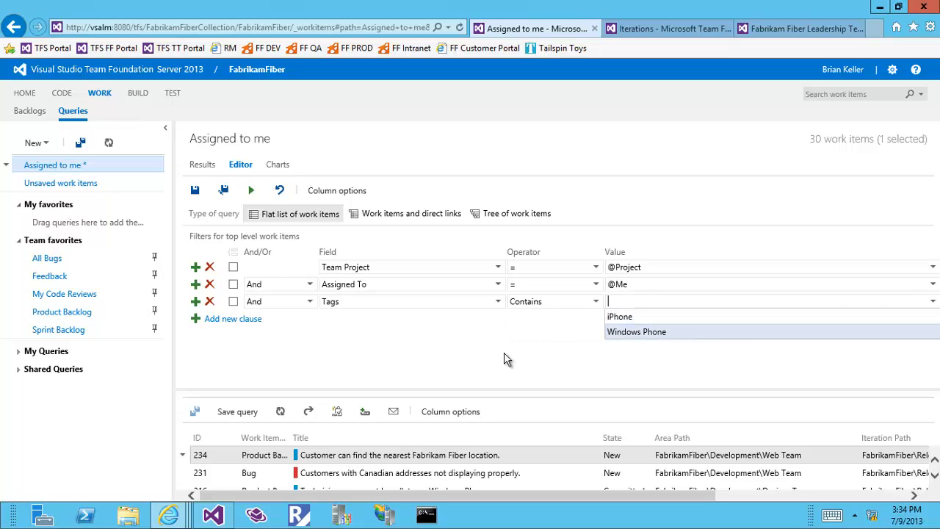
Step: Dismiss the tag list and open the Fabrikam Fiber Leadership Team's admin page
{"action": "left_click", "coordinate": [476, 345]}
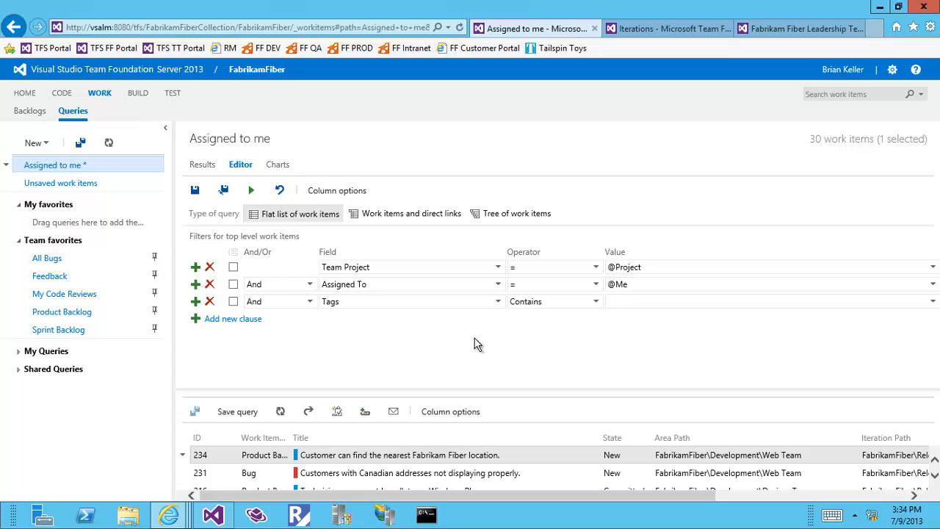
{"action": "left_click", "coordinate": [892, 69]}
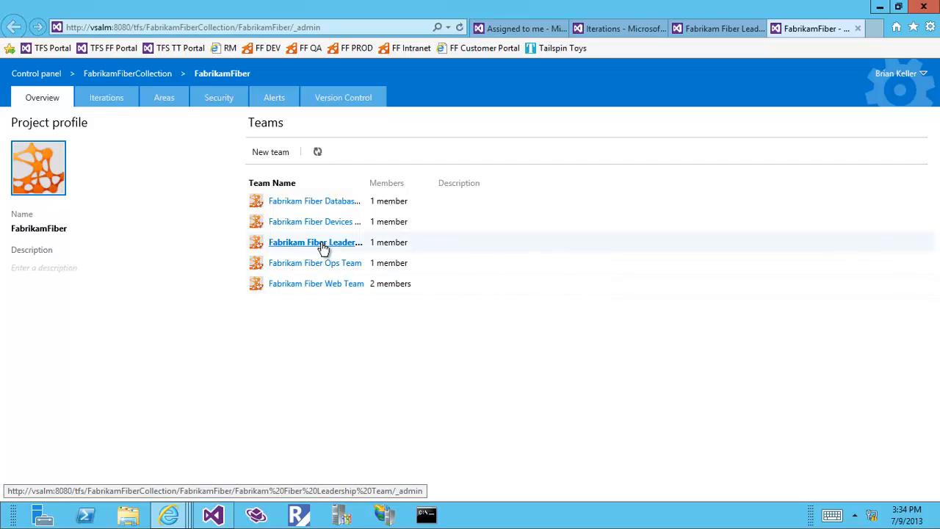
{"action": "double_click", "coordinate": [394, 244]}
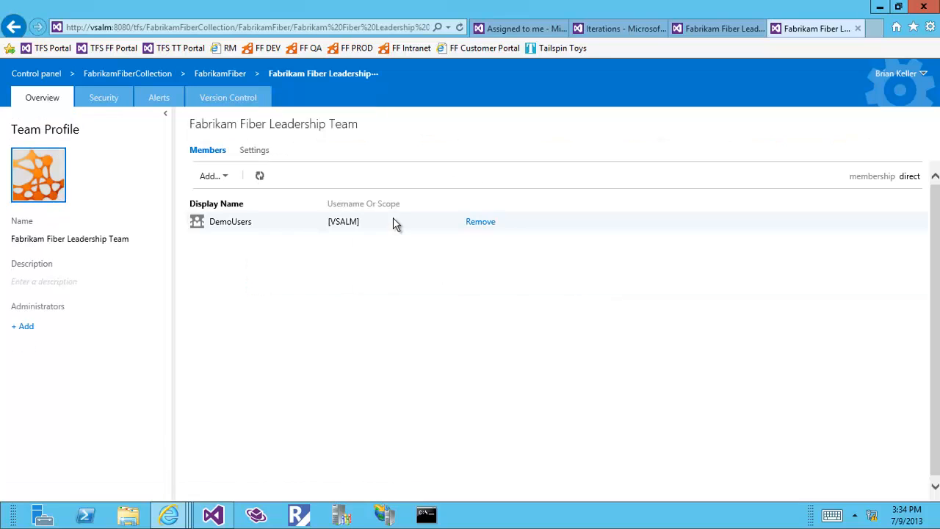
Step: Review the team's working days, members and Create tag definition permission, then return to Assigned to me
{"action": "left_click", "coordinate": [258, 152]}
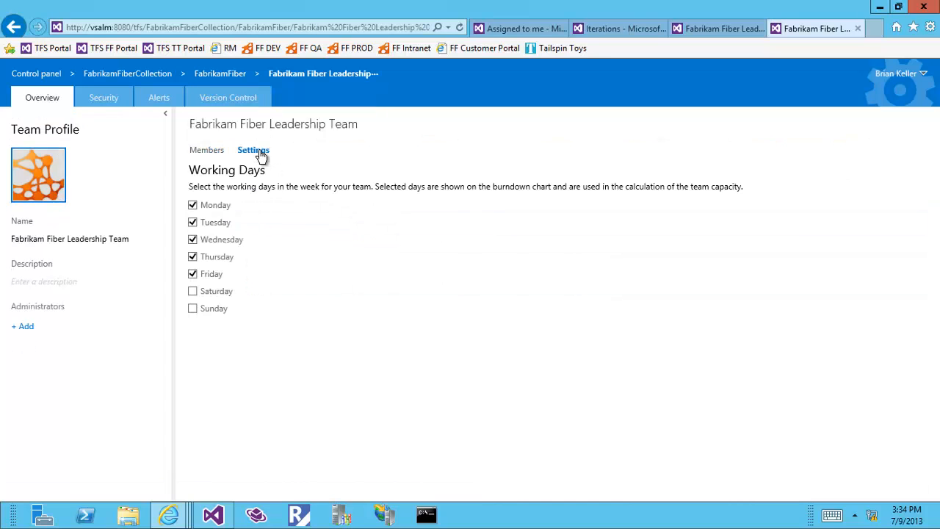
{"action": "left_click", "coordinate": [208, 152]}
{"action": "left_click", "coordinate": [108, 97]}
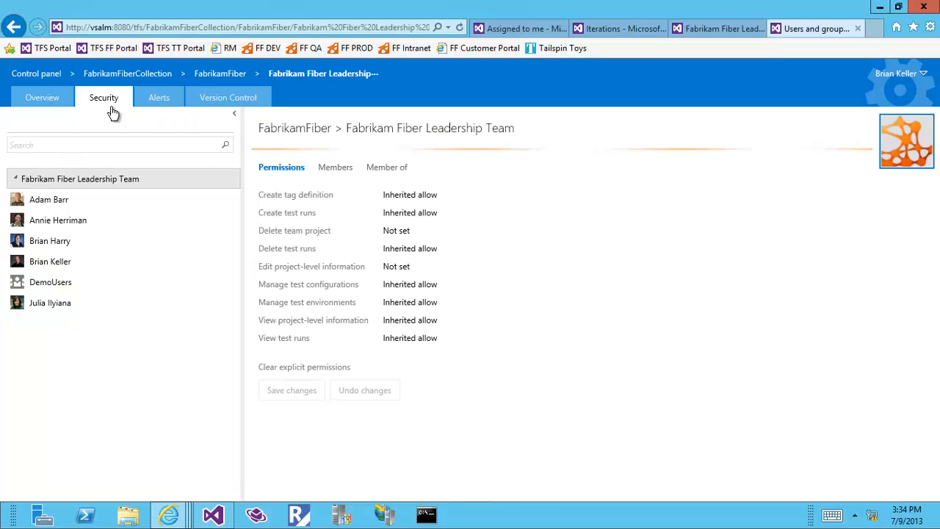
{"action": "left_click_drag", "start_coordinate": [261, 194], "coordinate": [443, 212]}
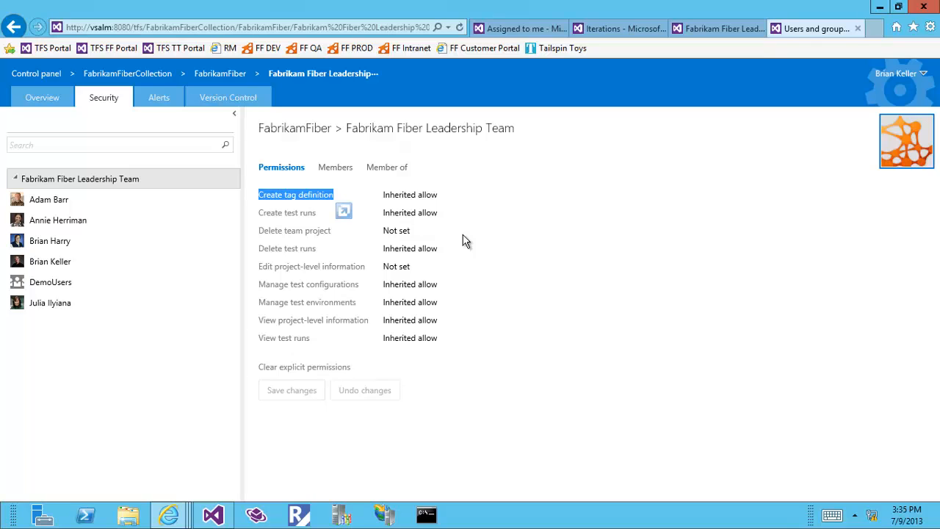
{"action": "left_click", "coordinate": [518, 31]}
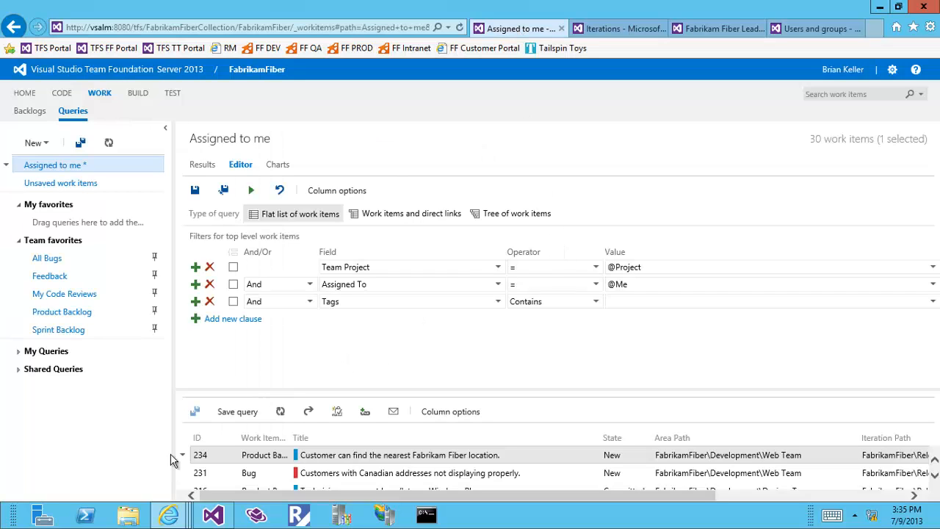
Step: In Visual Studio's Team Explorer, create a new Task tagged iPhone and Test
{"action": "left_click", "coordinate": [220, 514]}
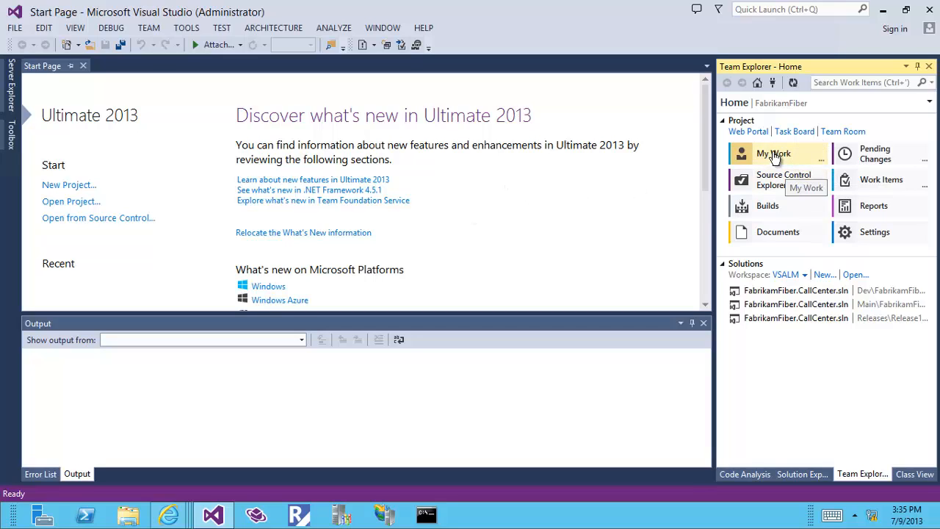
{"action": "left_click", "coordinate": [879, 183]}
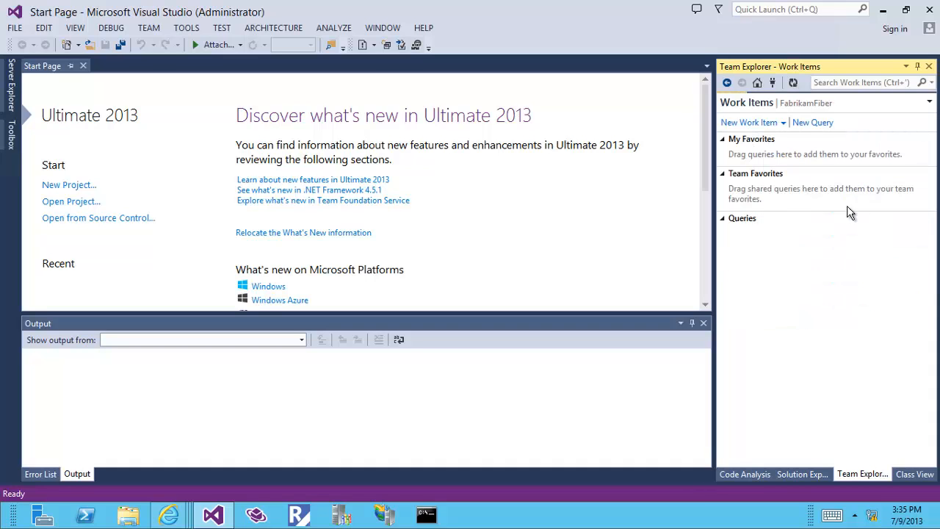
{"action": "left_click", "coordinate": [770, 123]}
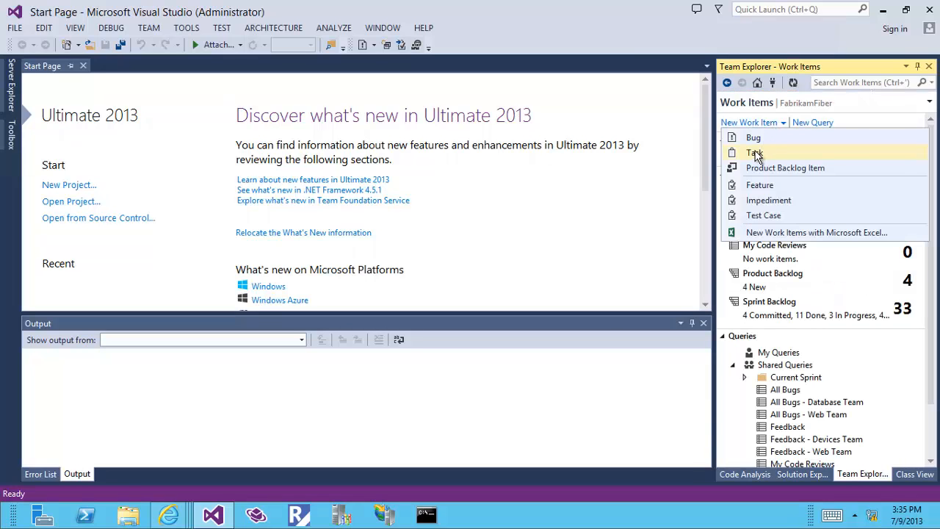
{"action": "left_click", "coordinate": [763, 155]}
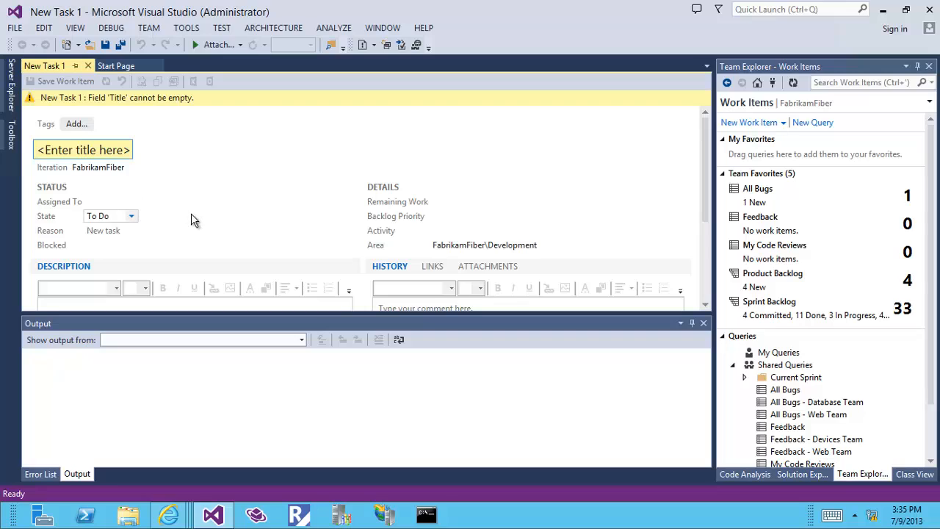
{"action": "left_click", "coordinate": [77, 123]}
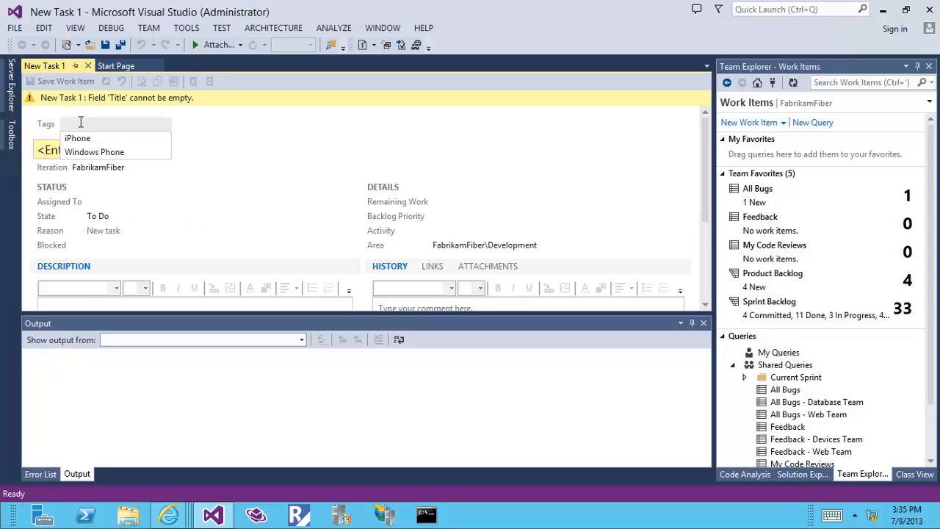
{"action": "left_click", "coordinate": [79, 138]}
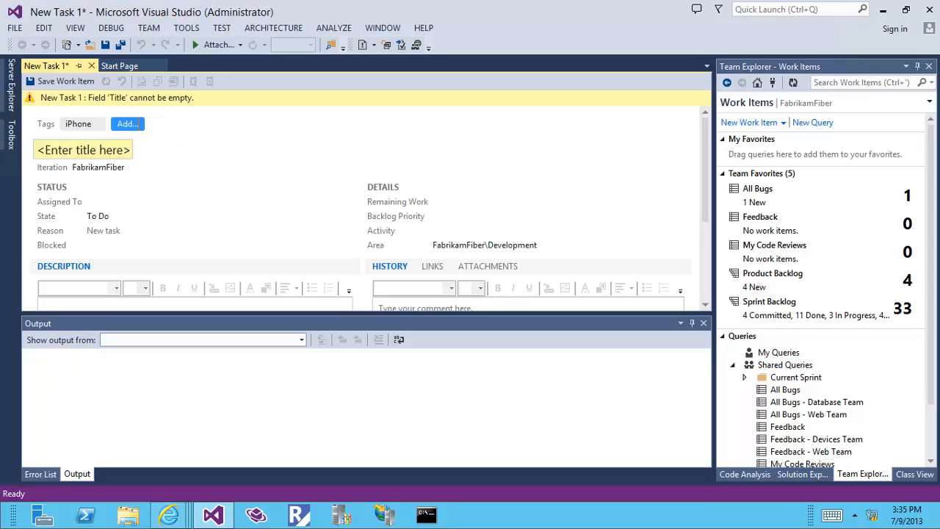
{"action": "left_click", "coordinate": [131, 125]}
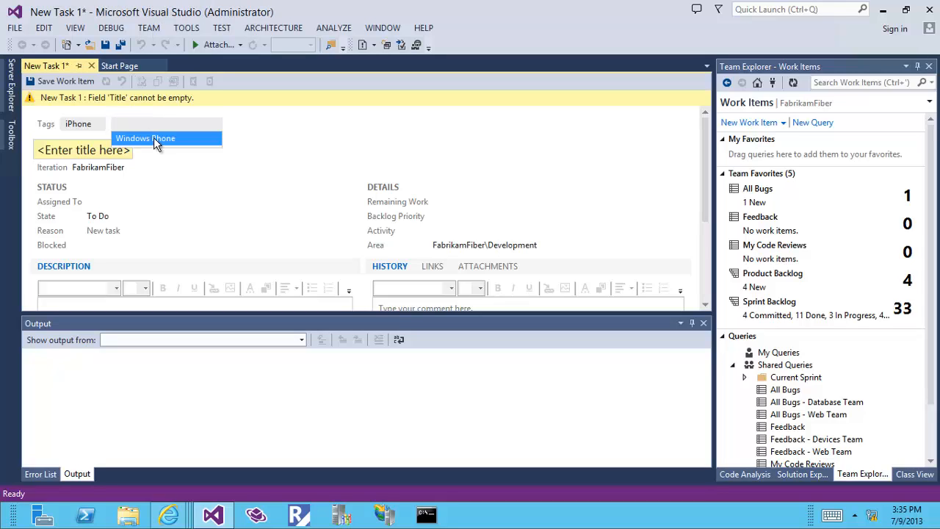
{"action": "type", "text": "Te"}
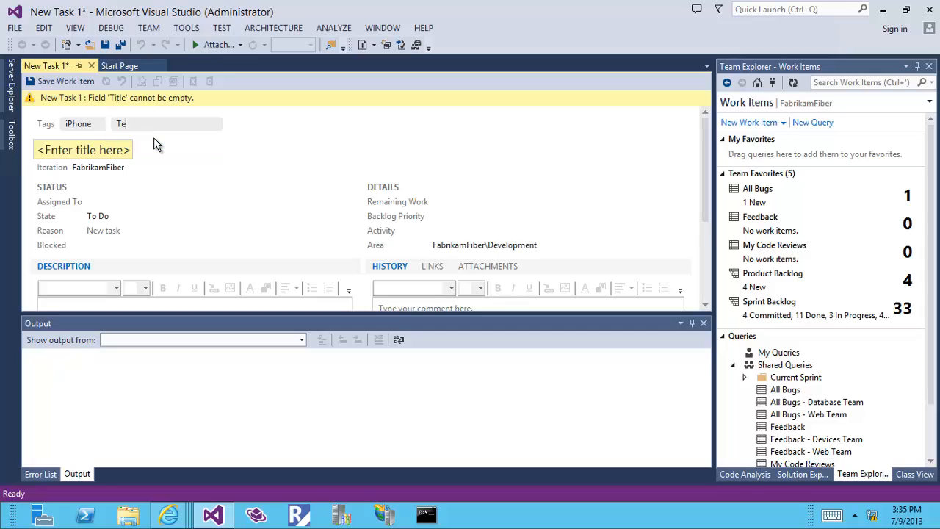
{"action": "type", "text": "st"}
{"action": "key", "text": "Return"}
Step: Title the task 'Task 1', save it as work item 245, and open the All Bugs query
{"action": "left_click", "coordinate": [69, 151]}
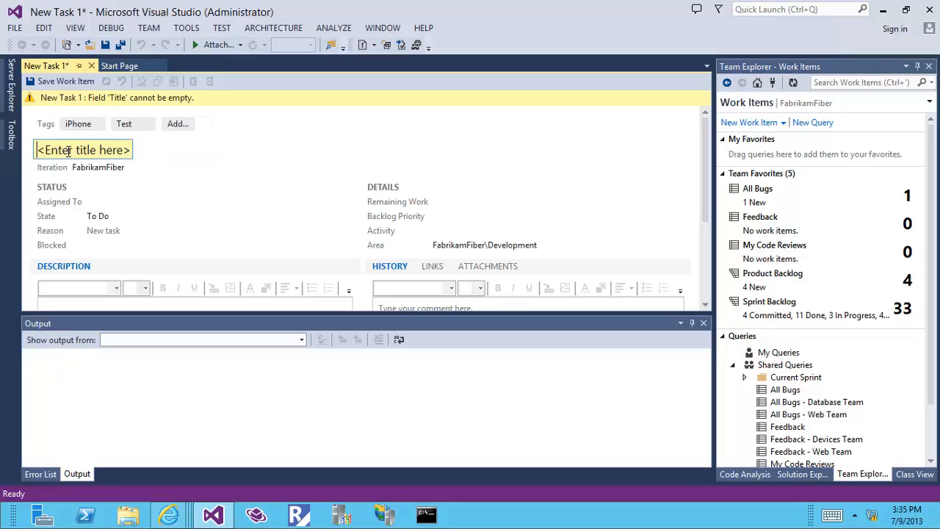
{"action": "type", "text": "Task"}
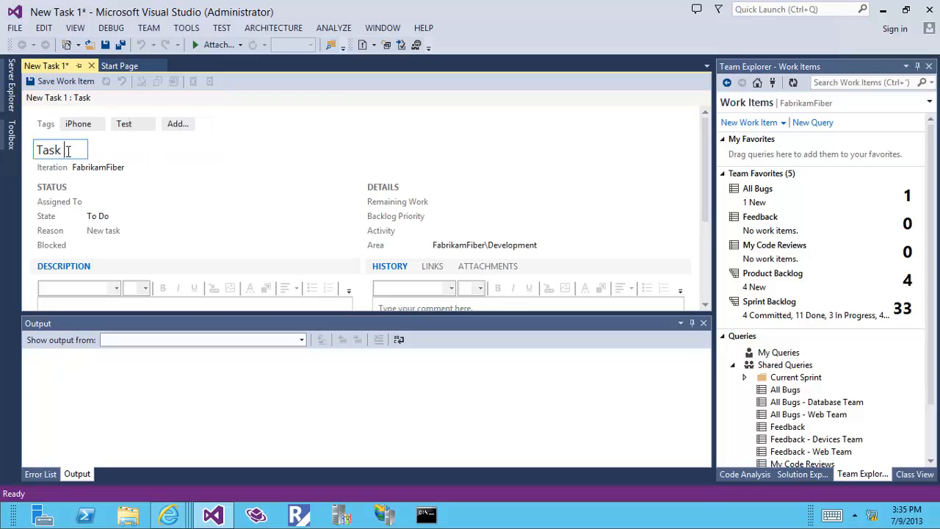
{"action": "type", "text": " 1"}
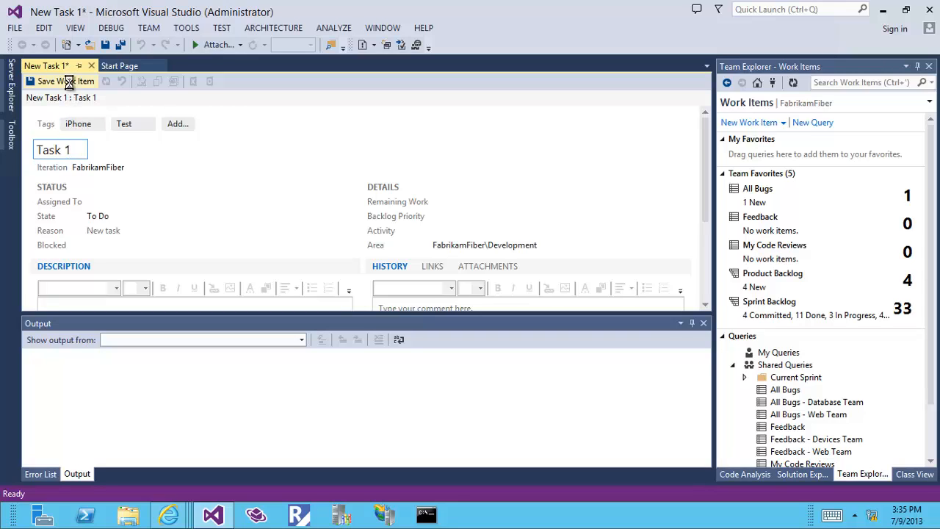
{"action": "left_click", "coordinate": [63, 80]}
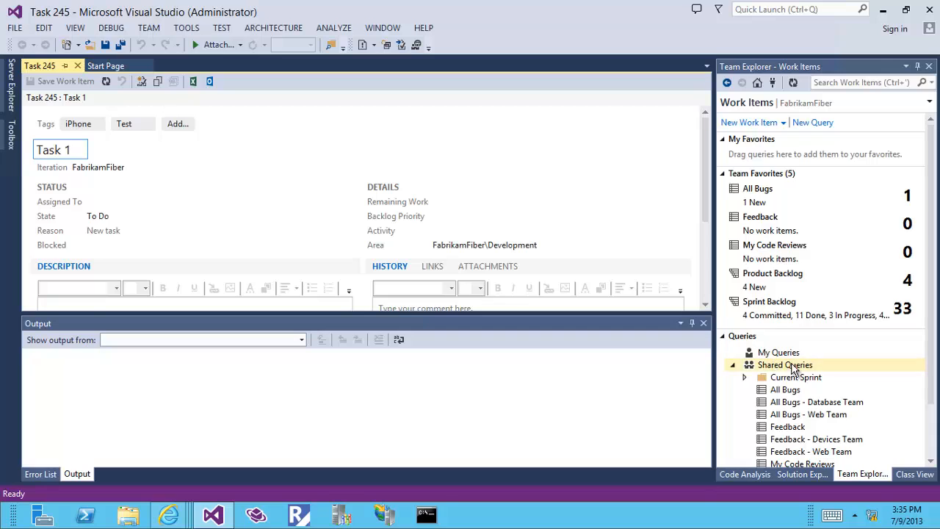
{"action": "left_click_drag", "start_coordinate": [929, 285], "coordinate": [930, 384]}
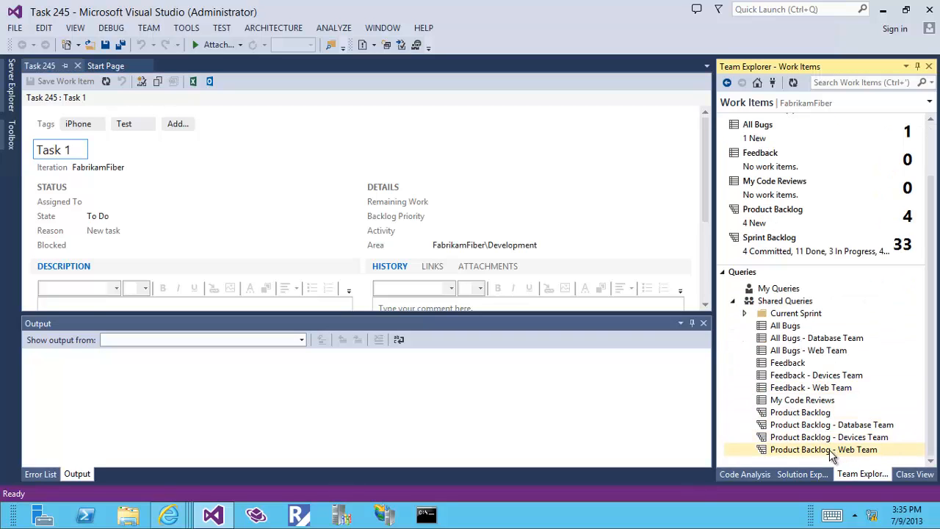
{"action": "double_click", "coordinate": [792, 332]}
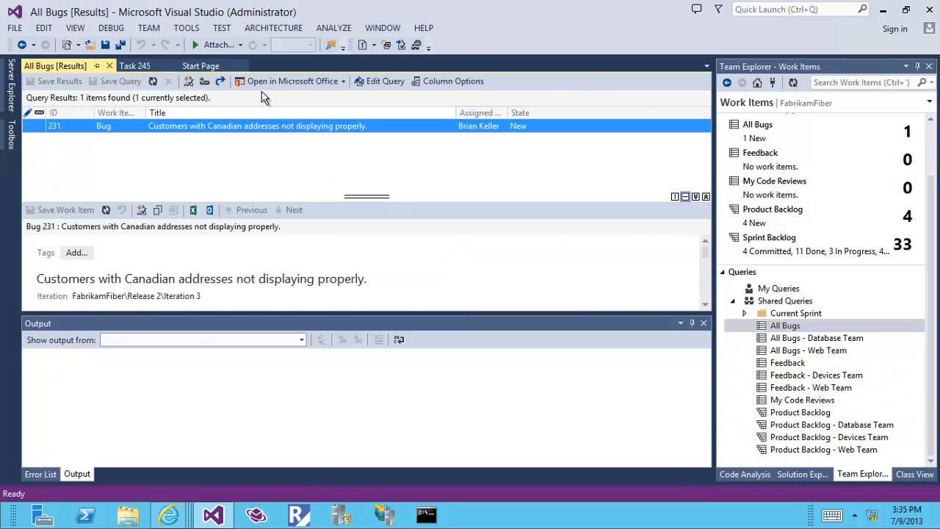
Step: Open the All Bugs results in Excel and add the Tags column to the list
{"action": "left_click", "coordinate": [322, 82]}
{"action": "left_click", "coordinate": [319, 93]}
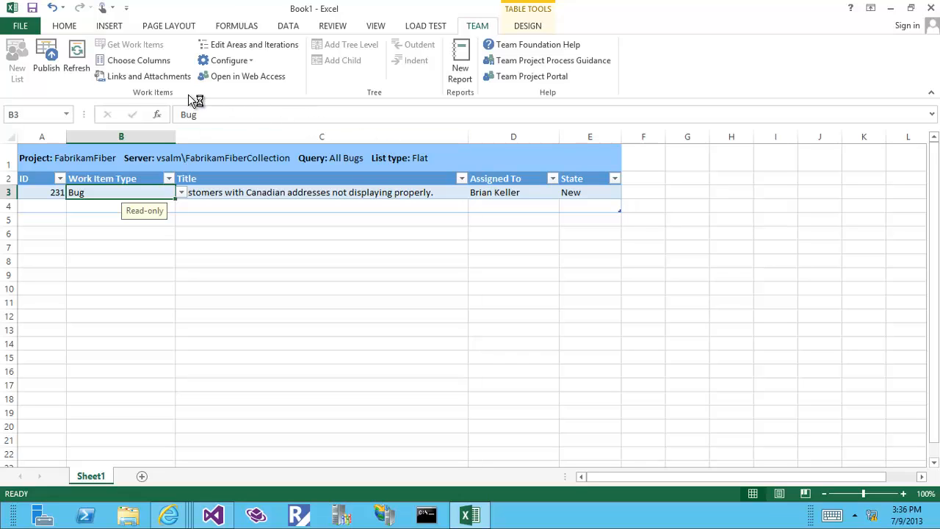
{"action": "left_click", "coordinate": [150, 62]}
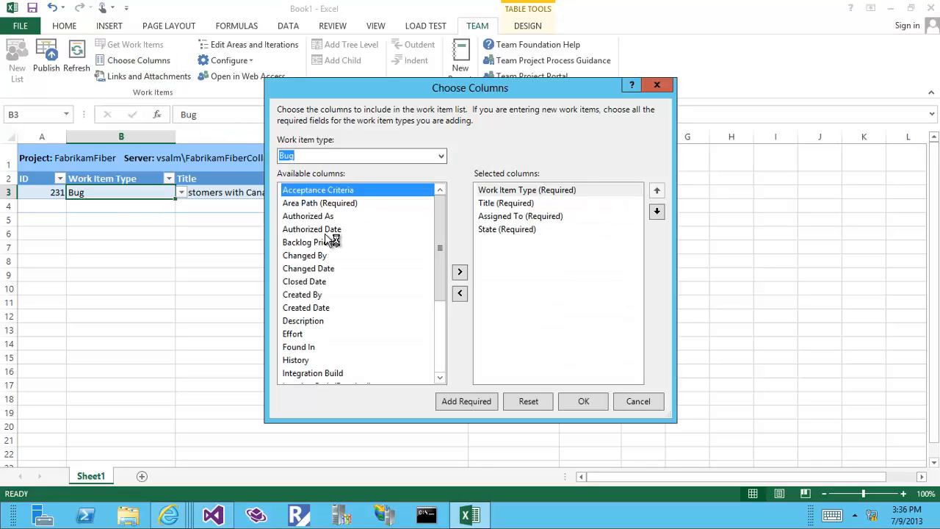
{"action": "key", "text": "t"}
{"action": "left_click", "coordinate": [460, 273]}
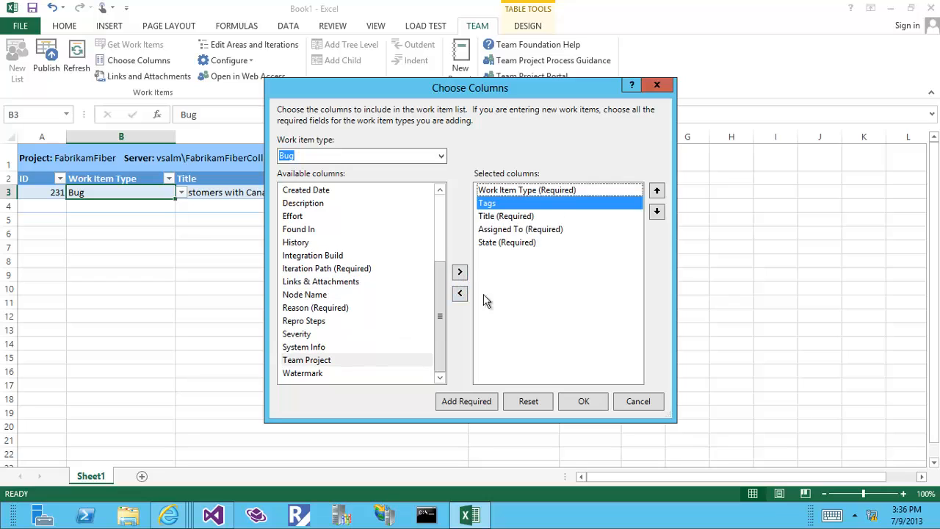
{"action": "left_click", "coordinate": [580, 402]}
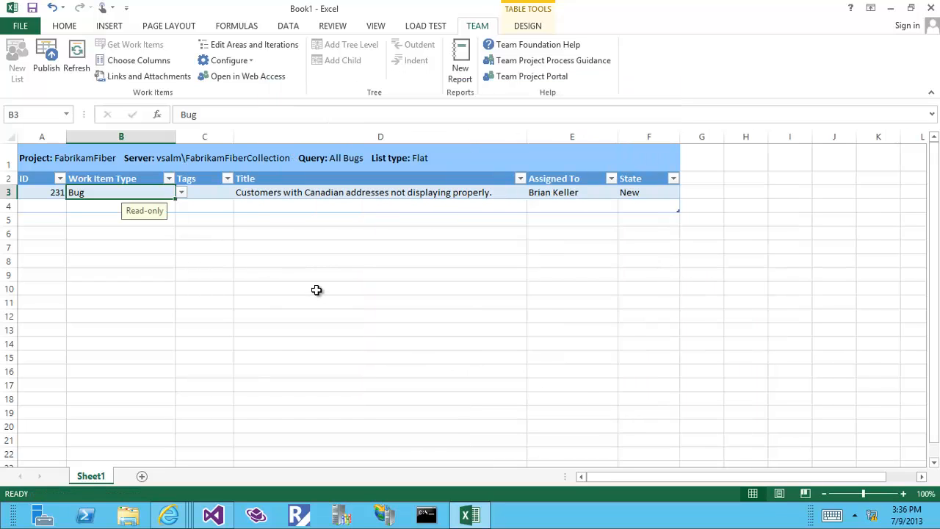
Step: Tag bug 231 with VI and publish the change to the server
{"action": "left_click", "coordinate": [210, 196]}
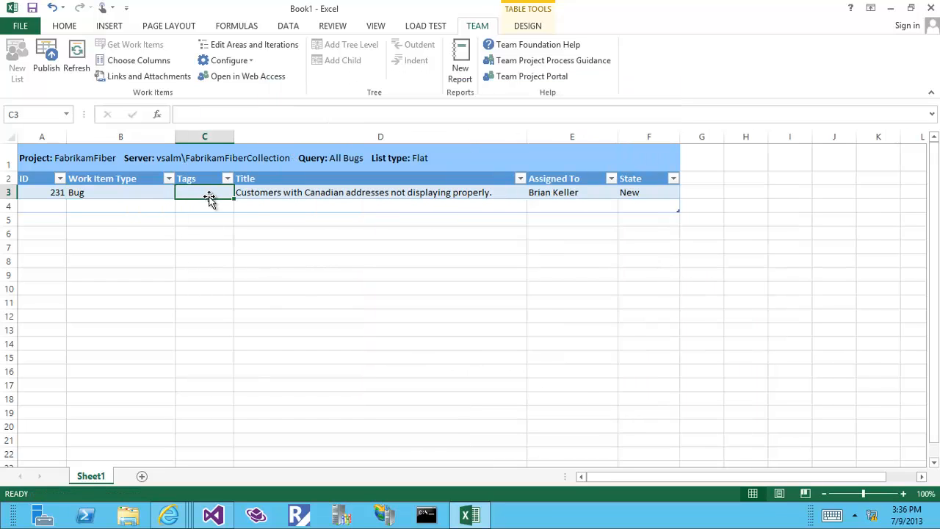
{"action": "double_click", "coordinate": [211, 193]}
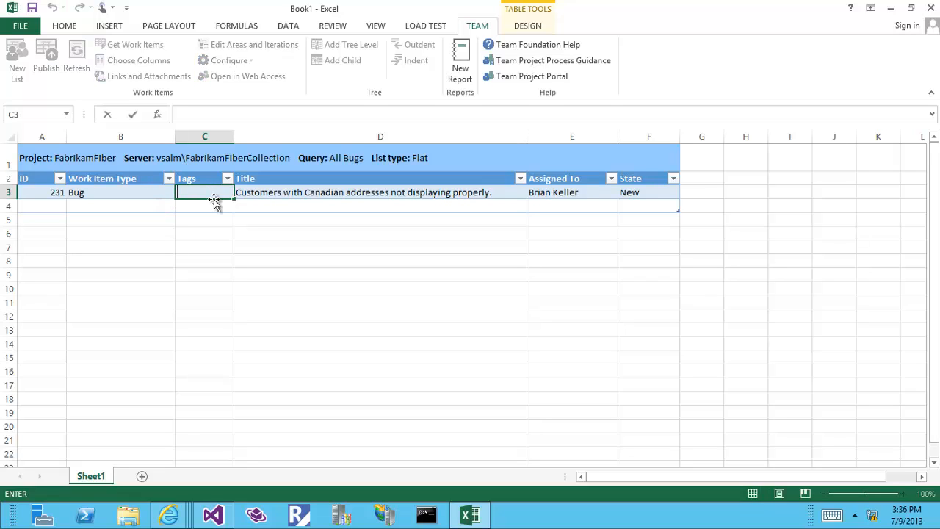
{"action": "type", "text": "VI"}
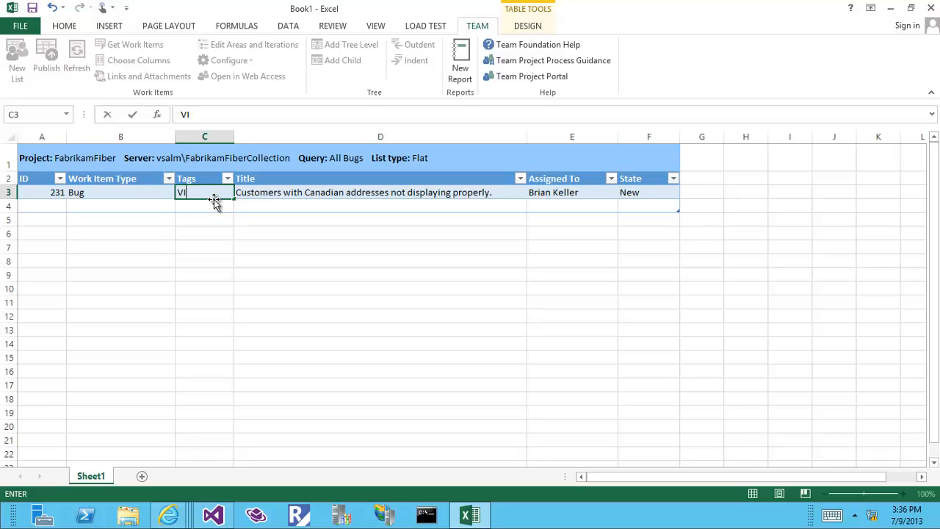
{"action": "key", "text": "Escape"}
{"action": "left_click", "coordinate": [124, 194]}
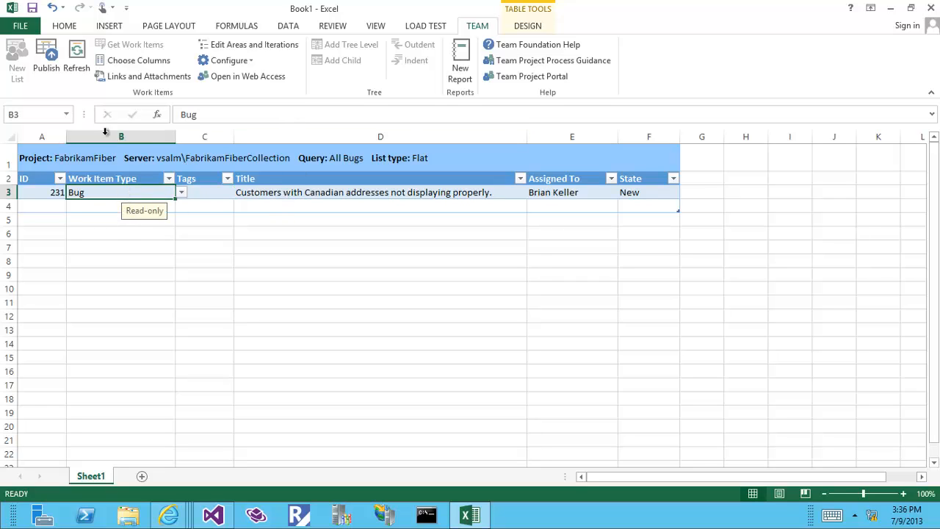
{"action": "left_click", "coordinate": [46, 58]}
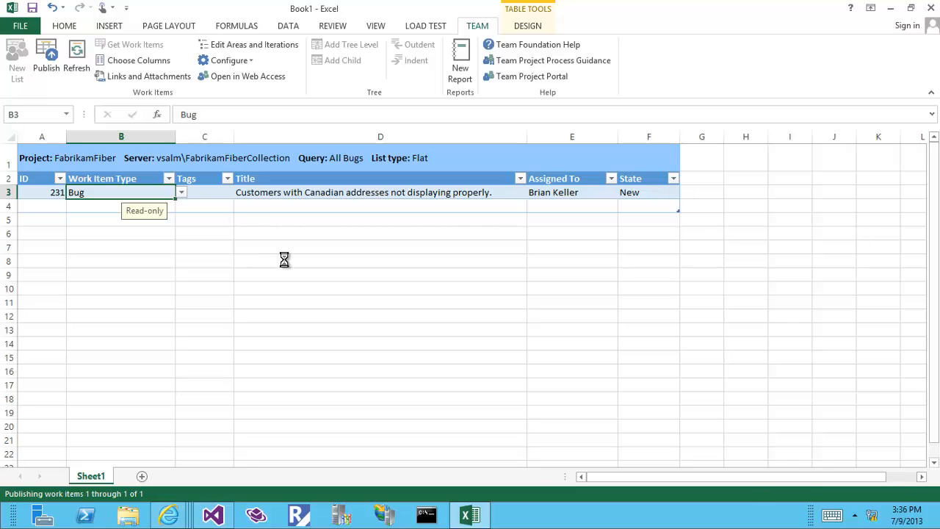
Step: Open bug 231 from the All Bugs results and refresh it to show the VI tag
{"action": "left_click", "coordinate": [219, 516]}
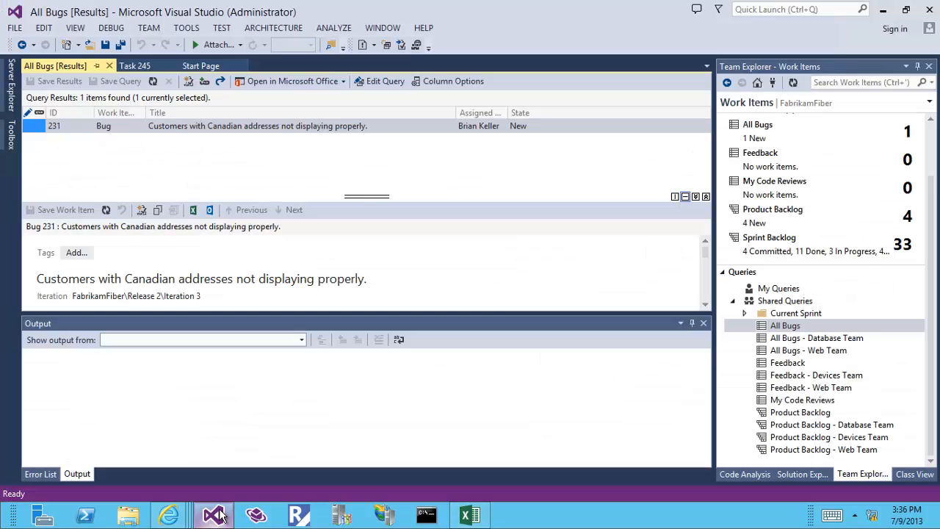
{"action": "double_click", "coordinate": [240, 126]}
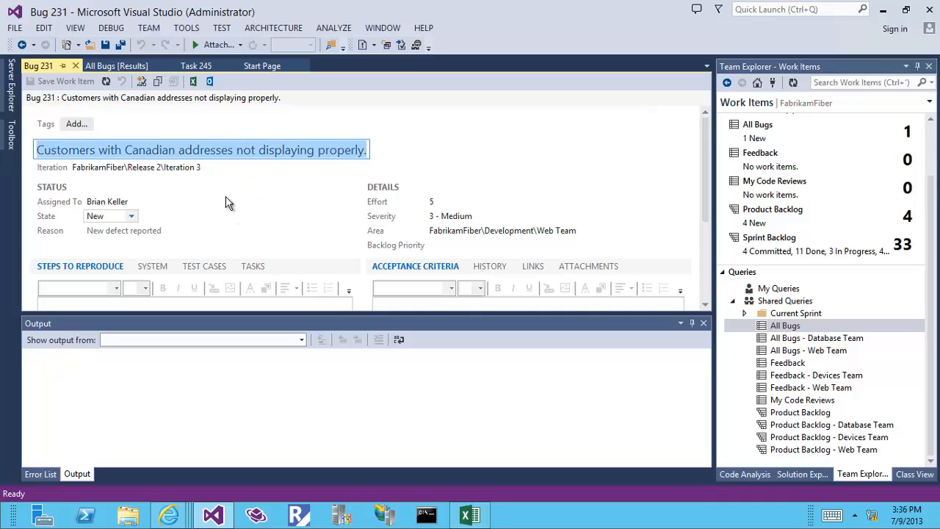
{"action": "left_click", "coordinate": [107, 82]}
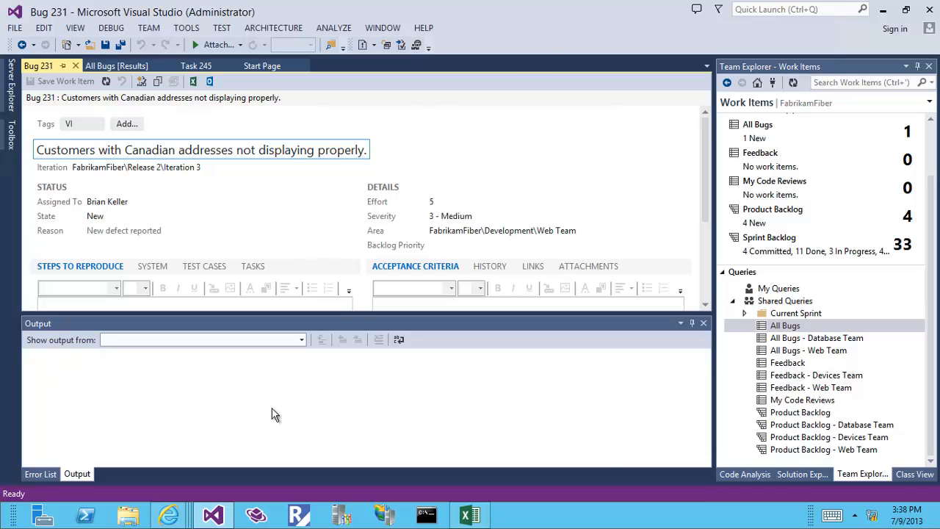
Step: In Web Access, open the Product Backlog query under Shared Queries
{"action": "mouse_move", "coordinate": [167, 513]}
{"action": "left_click", "coordinate": [136, 459]}
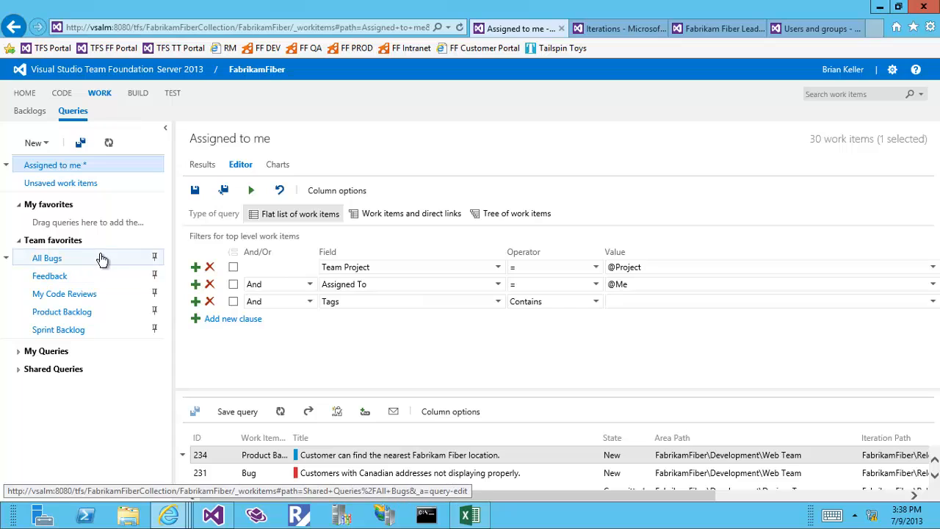
{"action": "left_click", "coordinate": [277, 164]}
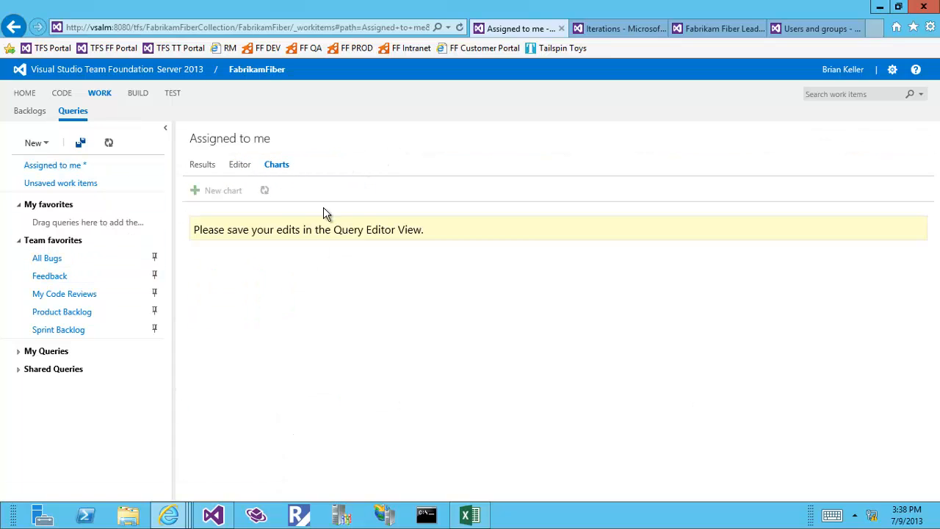
{"action": "left_click", "coordinate": [18, 371]}
{"action": "scroll", "coordinate": [126, 400], "scroll_direction": "down", "scroll_amount": 3}
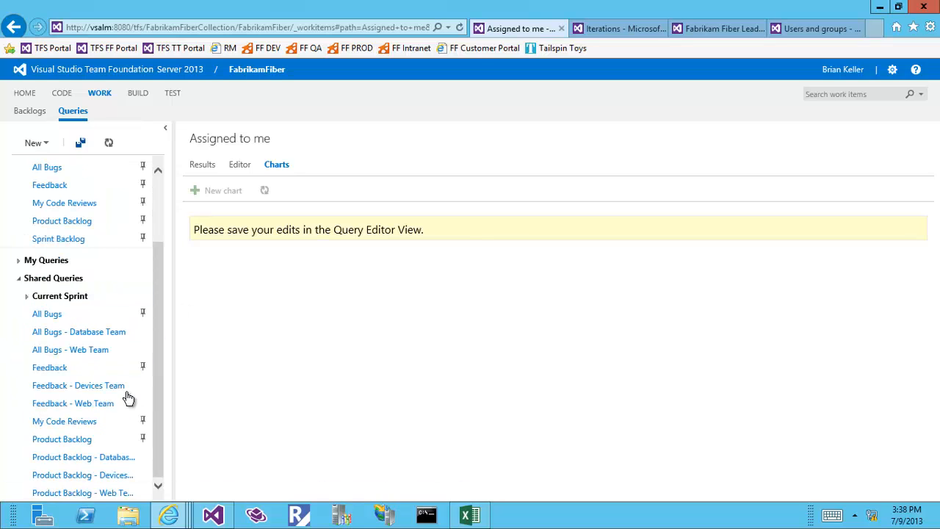
{"action": "left_click", "coordinate": [78, 441]}
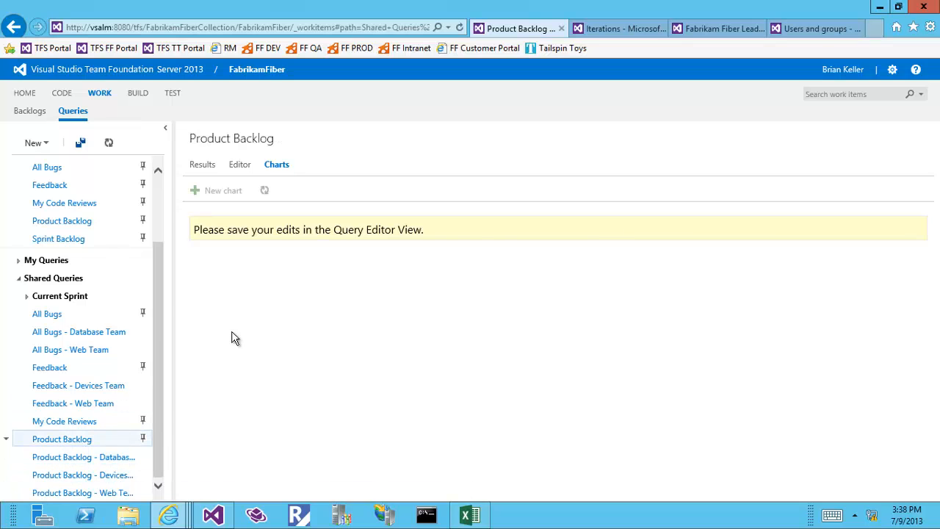
Step: Save it as 'Product Backlog-Flat', a flat list of work items, and view its charts
{"action": "left_click", "coordinate": [241, 165]}
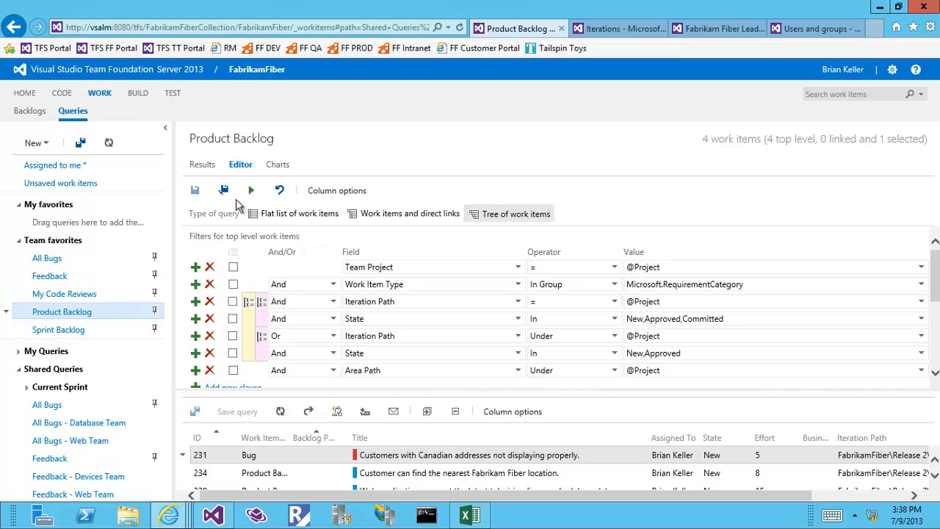
{"action": "left_click", "coordinate": [223, 189]}
{"action": "left_click", "coordinate": [387, 266]}
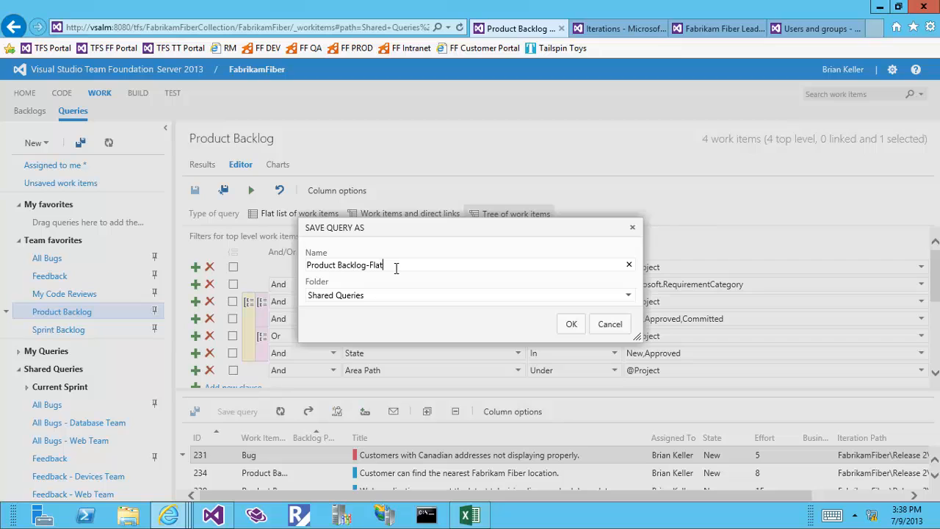
{"action": "left_click", "coordinate": [570, 326]}
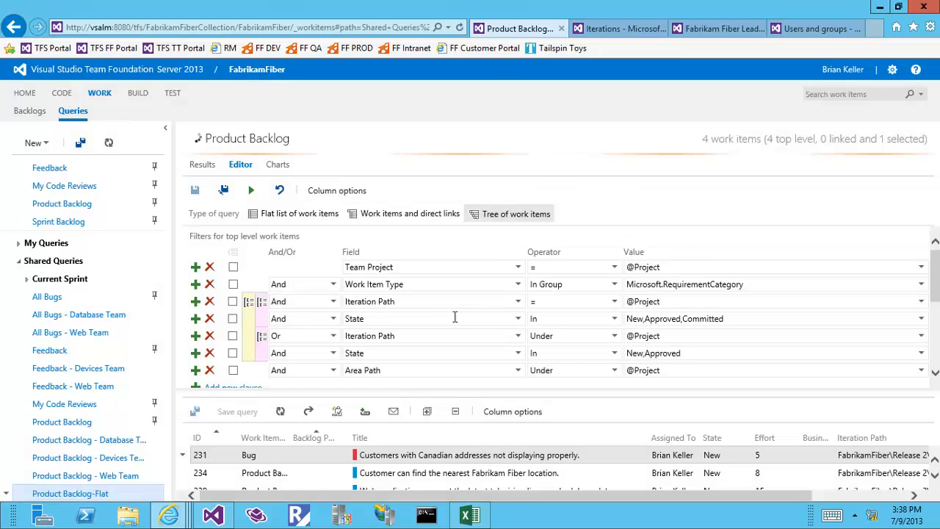
{"action": "left_click", "coordinate": [290, 214]}
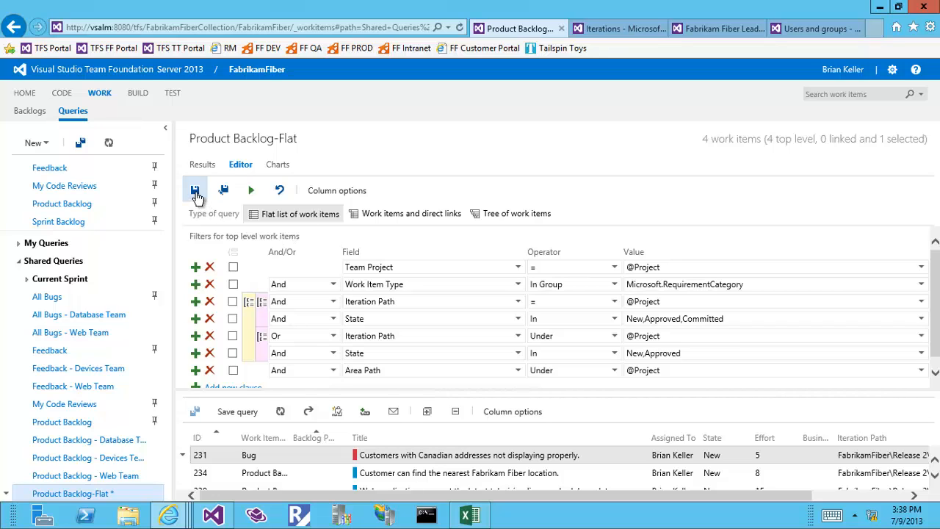
{"action": "left_click", "coordinate": [283, 166]}
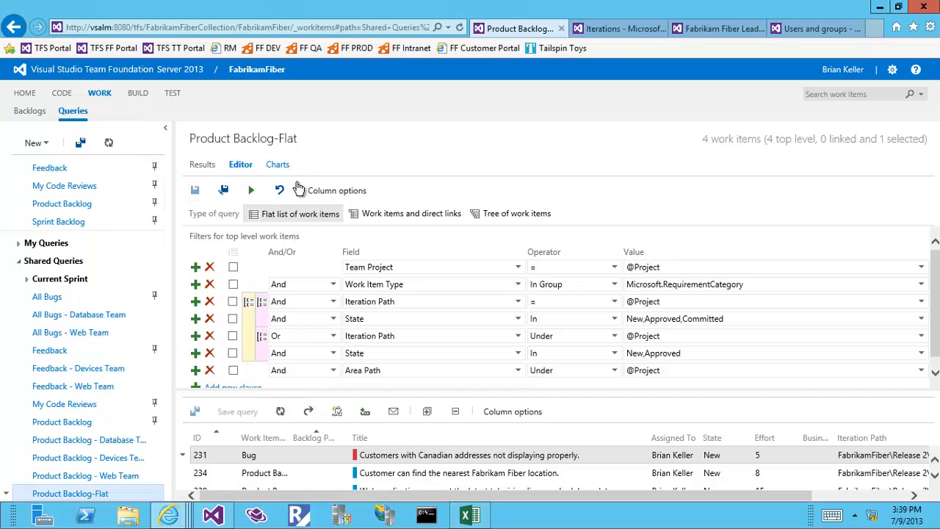
Step: Start a new pie chart grouped by Work Item Type
{"action": "left_click", "coordinate": [225, 191]}
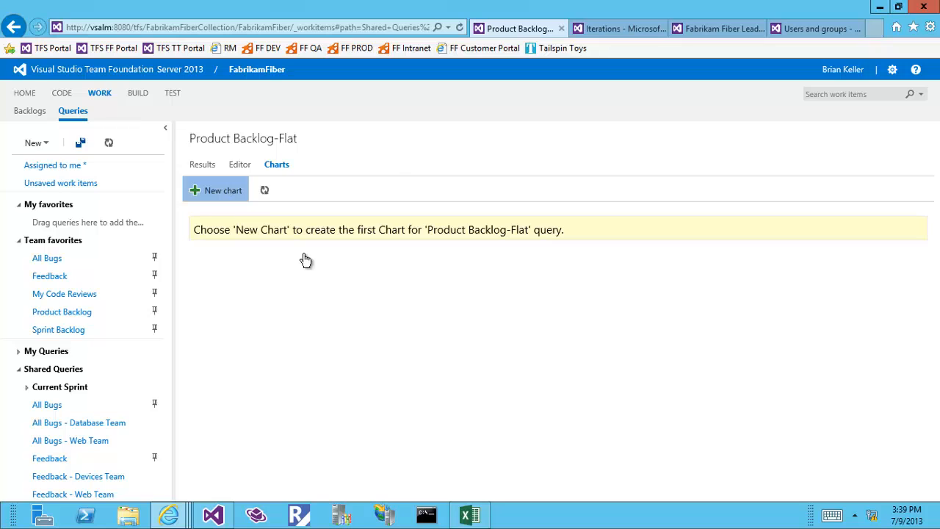
{"action": "left_click", "coordinate": [458, 205]}
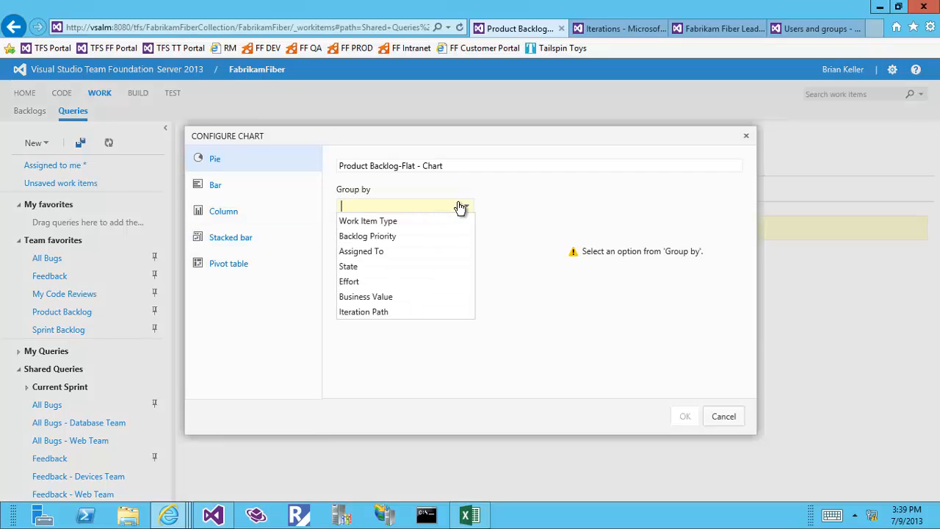
{"action": "left_click", "coordinate": [395, 224]}
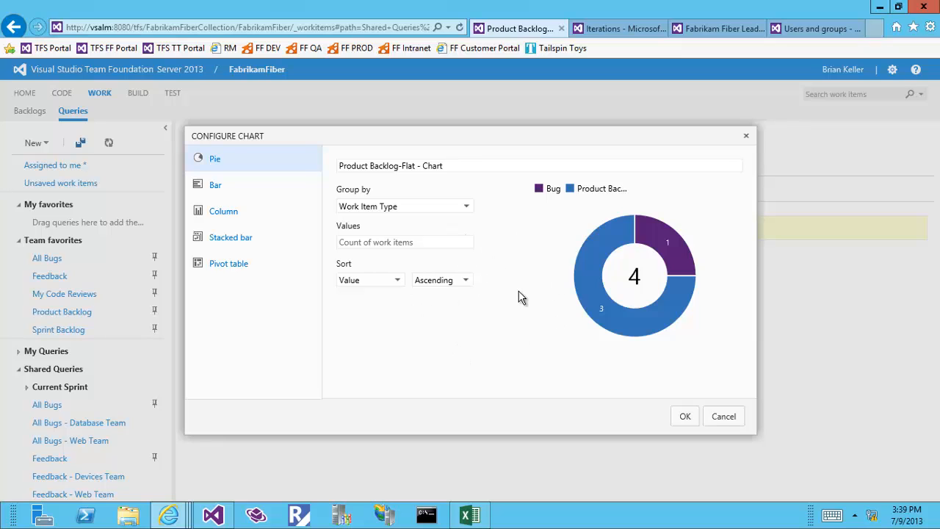
Step: Colour the Product Backlog slice red and the Bug slice teal, save, and pin it to the homepage
{"action": "left_click", "coordinate": [596, 273]}
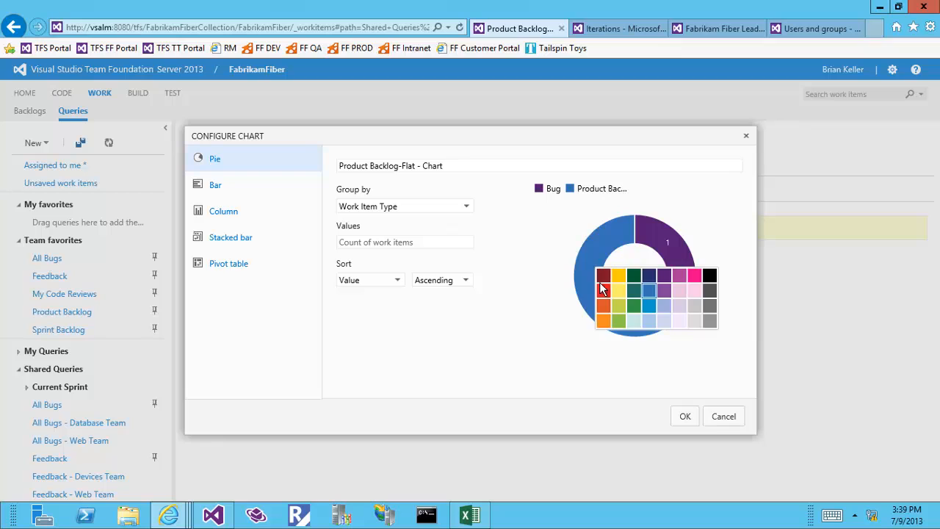
{"action": "left_click", "coordinate": [605, 295]}
{"action": "left_click", "coordinate": [661, 250]}
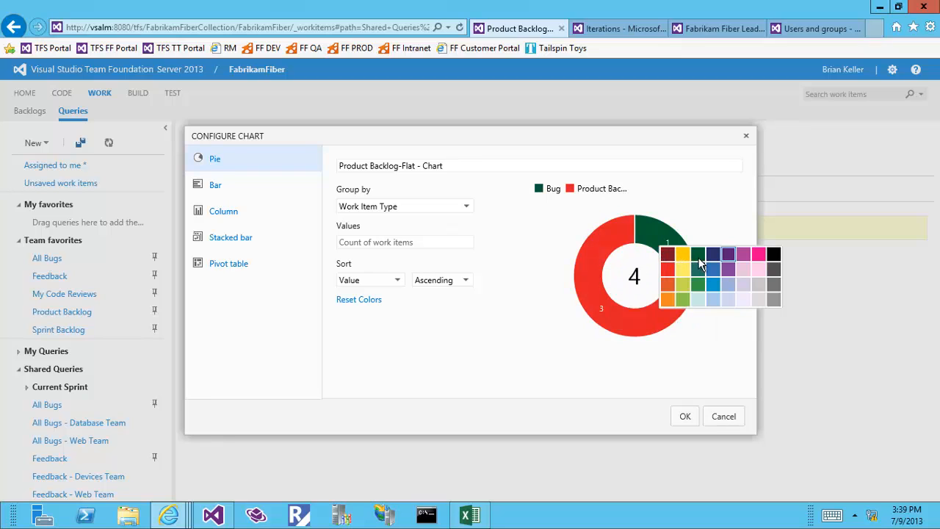
{"action": "left_click", "coordinate": [759, 254]}
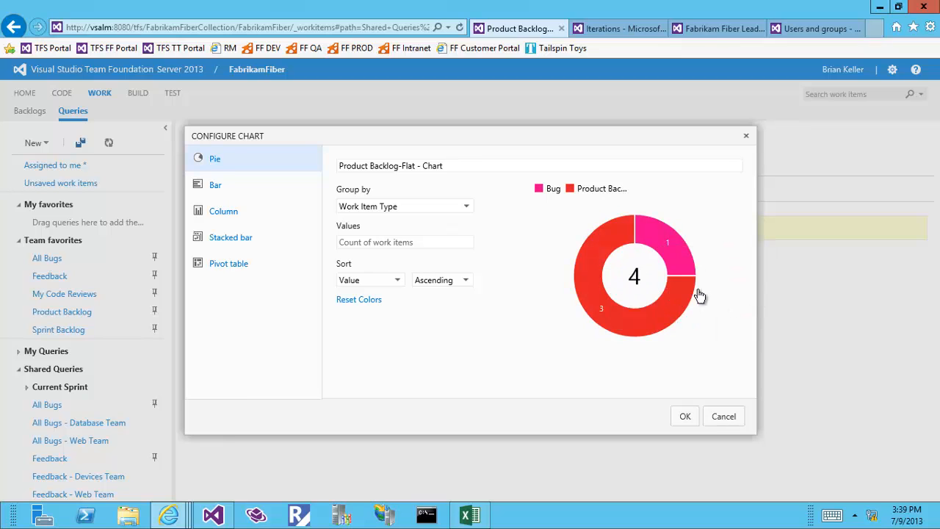
{"action": "left_click", "coordinate": [670, 253]}
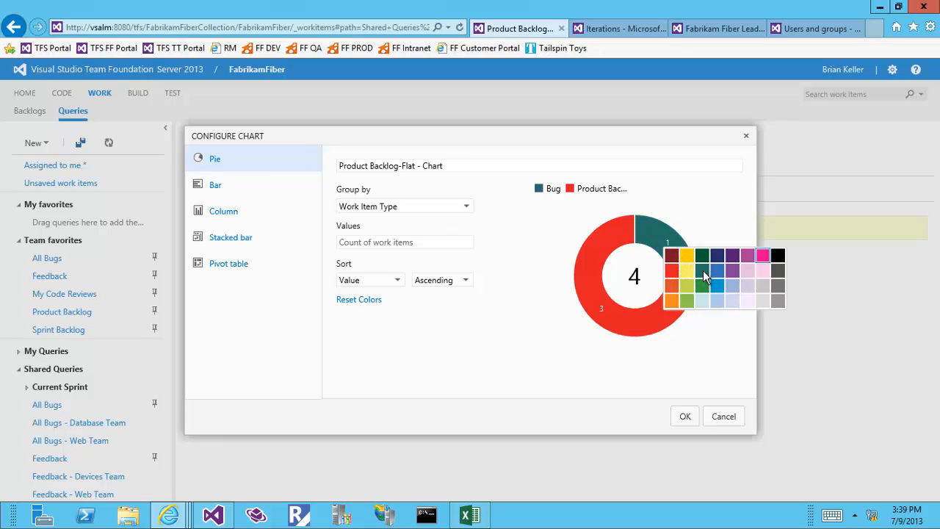
{"action": "left_click", "coordinate": [707, 278]}
{"action": "left_click", "coordinate": [684, 422]}
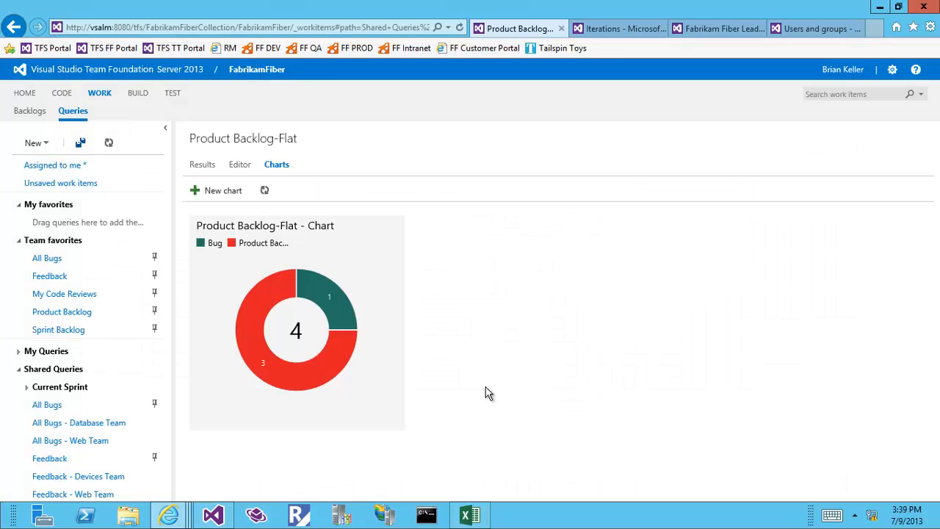
{"action": "left_click", "coordinate": [388, 229]}
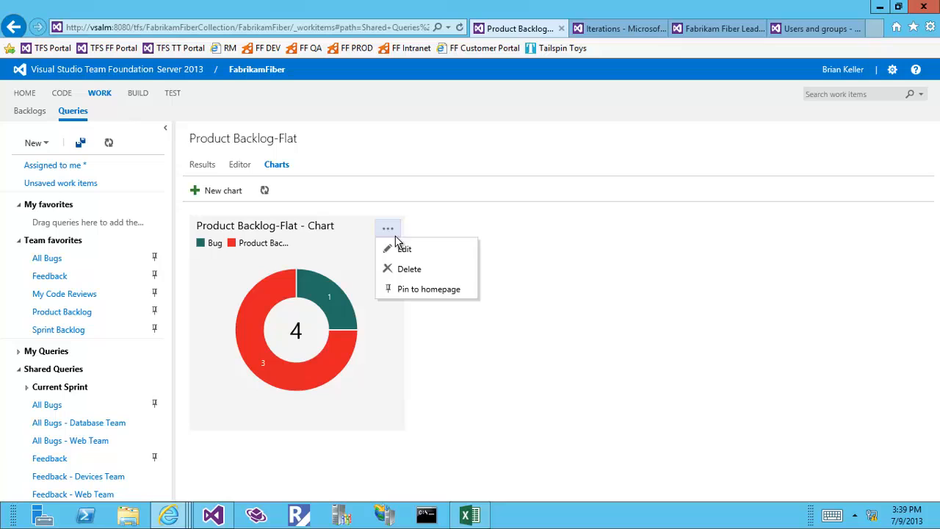
{"action": "left_click", "coordinate": [425, 291]}
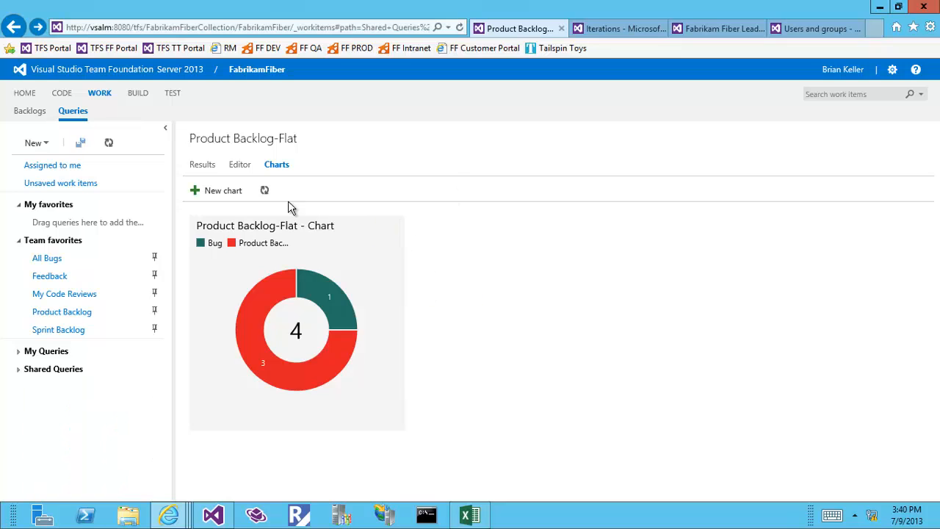
Step: On the project home page, rearrange the Product Backlog, Sprint Backlog and Dev tiles
{"action": "left_click", "coordinate": [24, 93]}
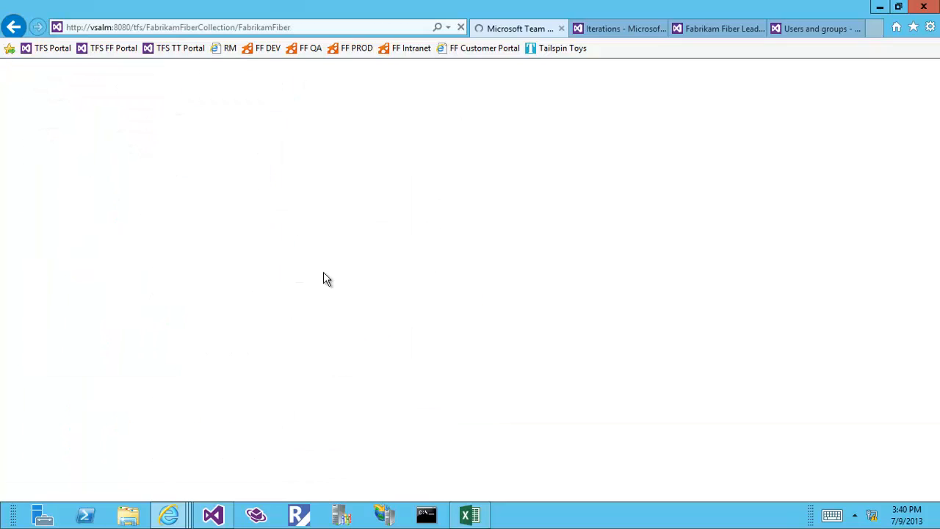
{"action": "scroll", "coordinate": [351, 290], "scroll_direction": "down", "scroll_amount": 5}
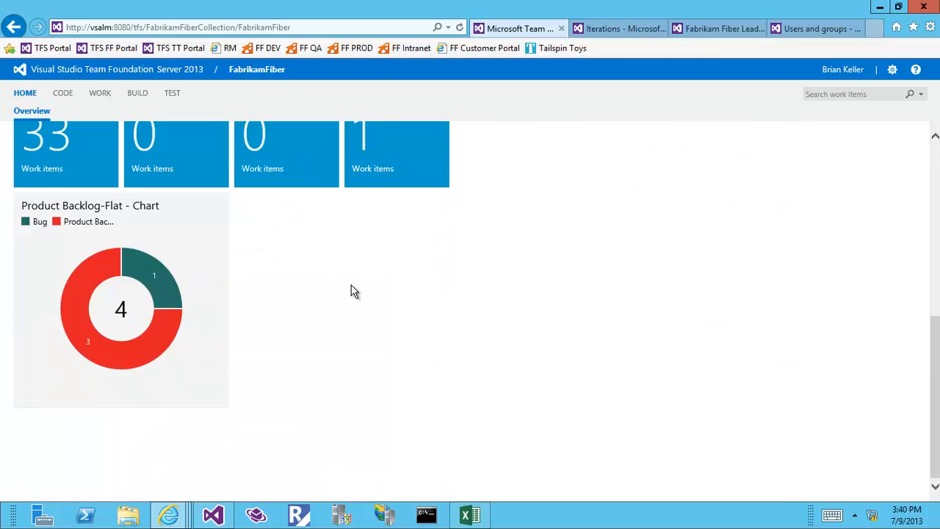
{"action": "scroll", "coordinate": [326, 329], "scroll_direction": "up", "scroll_amount": 1}
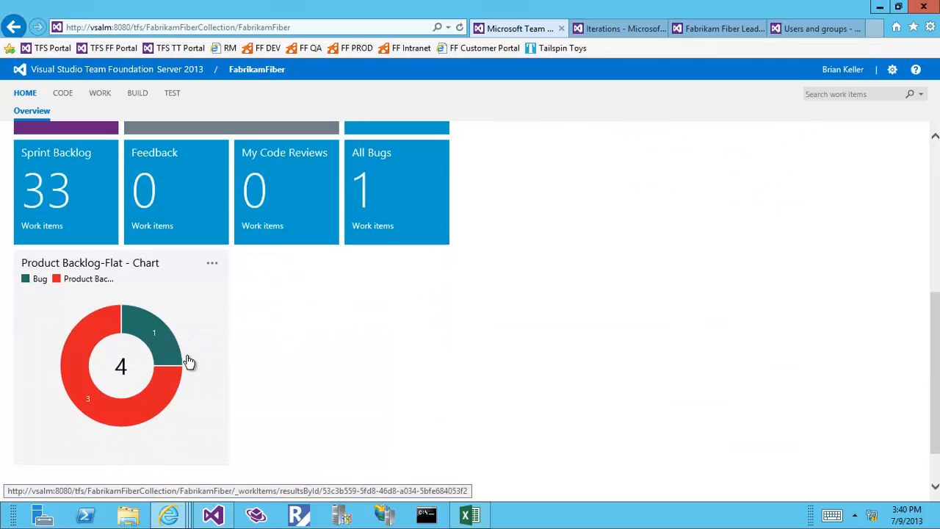
{"action": "scroll", "coordinate": [189, 365], "scroll_direction": "up", "scroll_amount": 1}
{"action": "left_click_drag", "start_coordinate": [164, 378], "coordinate": [213, 206]}
{"action": "scroll", "coordinate": [232, 354], "scroll_direction": "up", "scroll_amount": 1}
{"action": "left_click_drag", "start_coordinate": [286, 403], "coordinate": [63, 296]}
{"action": "left_click_drag", "start_coordinate": [250, 388], "coordinate": [143, 358]}
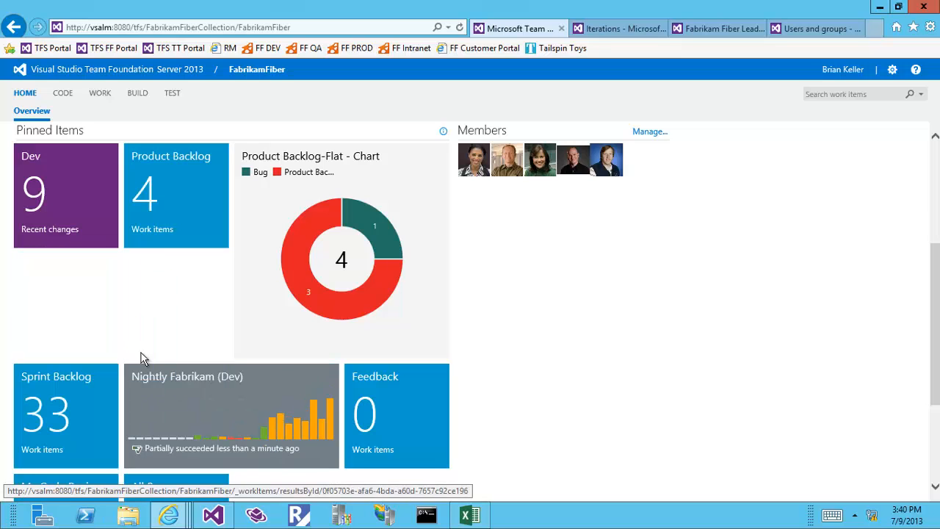
{"action": "left_click_drag", "start_coordinate": [185, 237], "coordinate": [370, 298]}
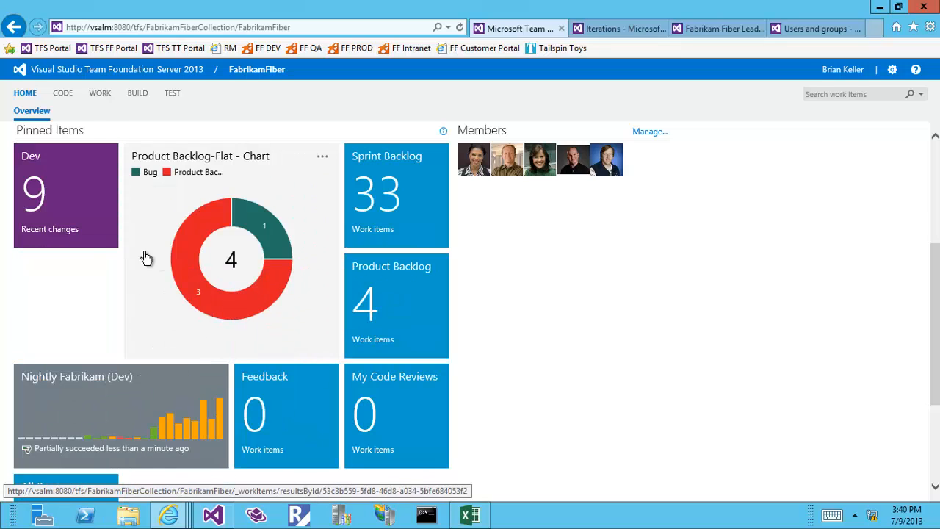
{"action": "left_click_drag", "start_coordinate": [110, 235], "coordinate": [210, 286]}
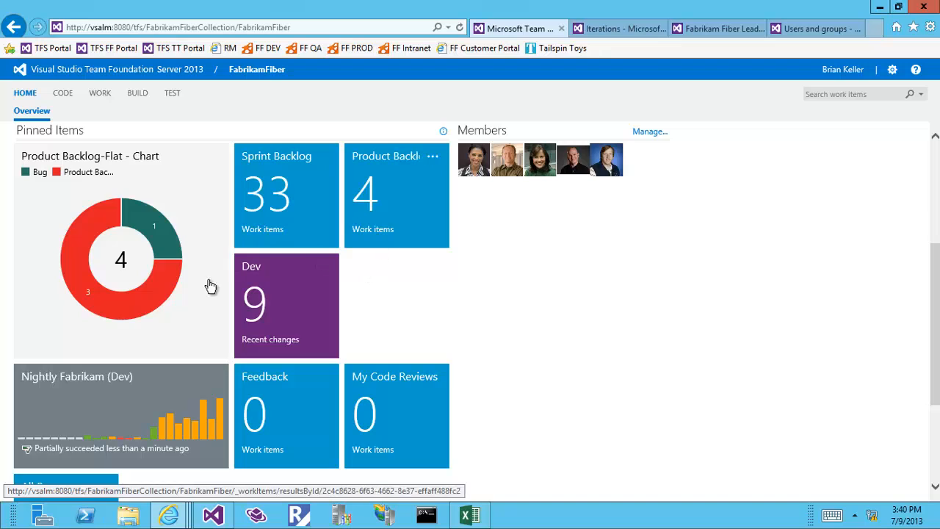
{"action": "scroll", "coordinate": [179, 300], "scroll_direction": "up", "scroll_amount": 2}
{"action": "scroll", "coordinate": [179, 299], "scroll_direction": "down", "scroll_amount": 2}
{"action": "left_click_drag", "start_coordinate": [367, 385], "coordinate": [326, 324]}
{"action": "scroll", "coordinate": [96, 292], "scroll_direction": "up", "scroll_amount": 2}
{"action": "scroll", "coordinate": [100, 293], "scroll_direction": "down", "scroll_amount": 5}
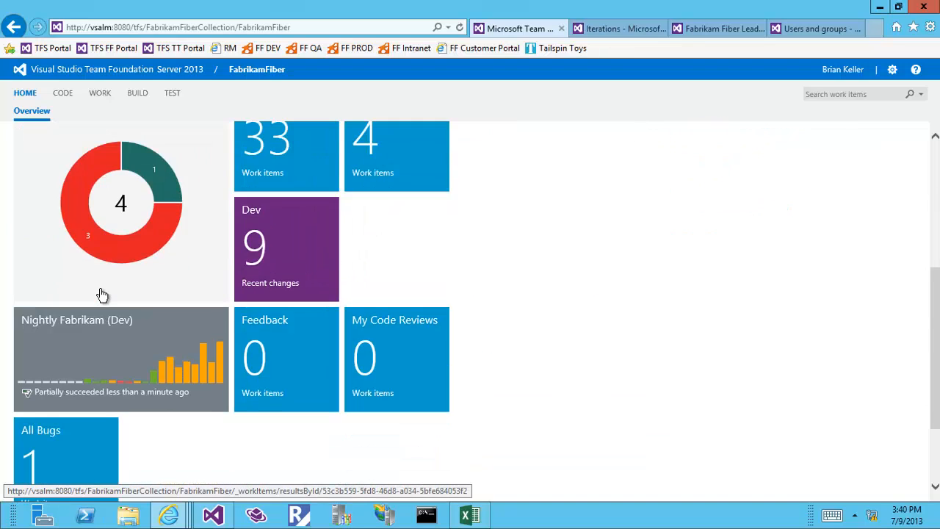
{"action": "scroll", "coordinate": [103, 292], "scroll_direction": "up", "scroll_amount": 4}
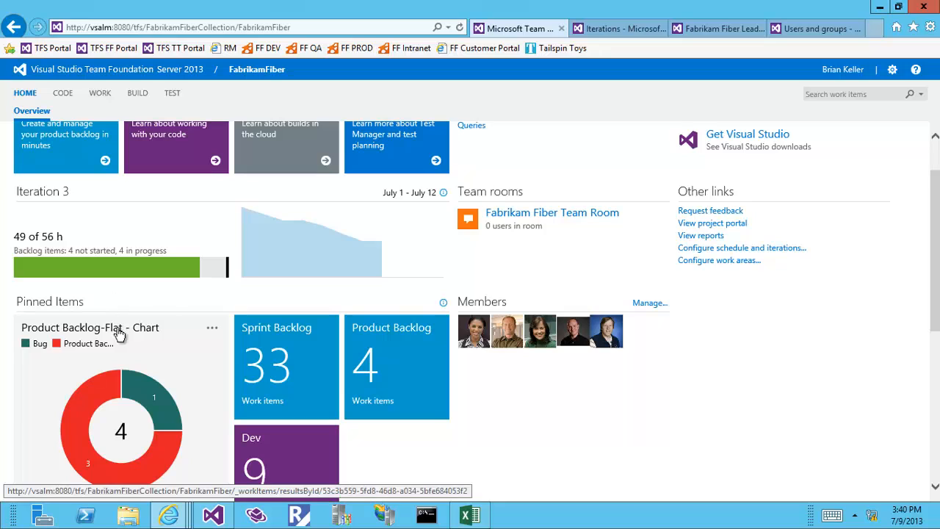
Step: Unpin the Product Backlog-Flat chart from the homepage
{"action": "left_click", "coordinate": [212, 328]}
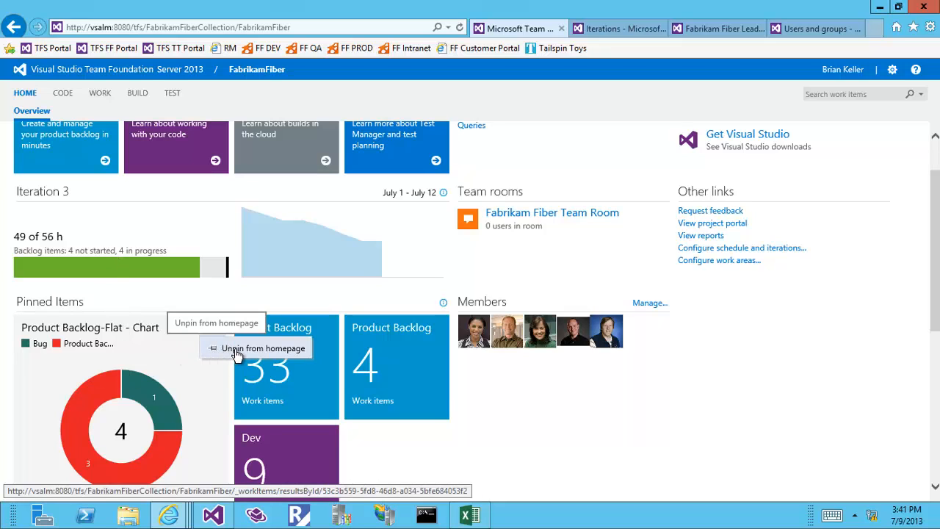
{"action": "left_click", "coordinate": [237, 350]}
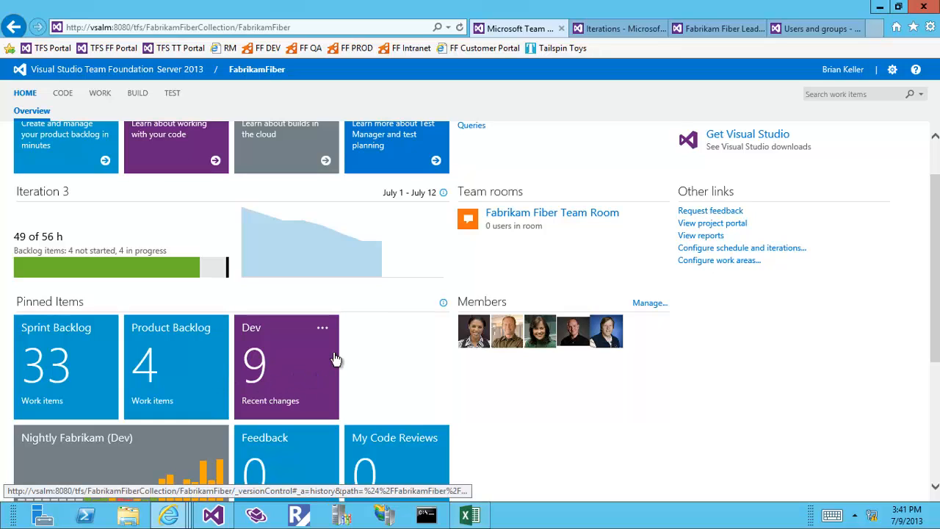
{"action": "scroll", "coordinate": [356, 373], "scroll_direction": "up", "scroll_amount": 2}
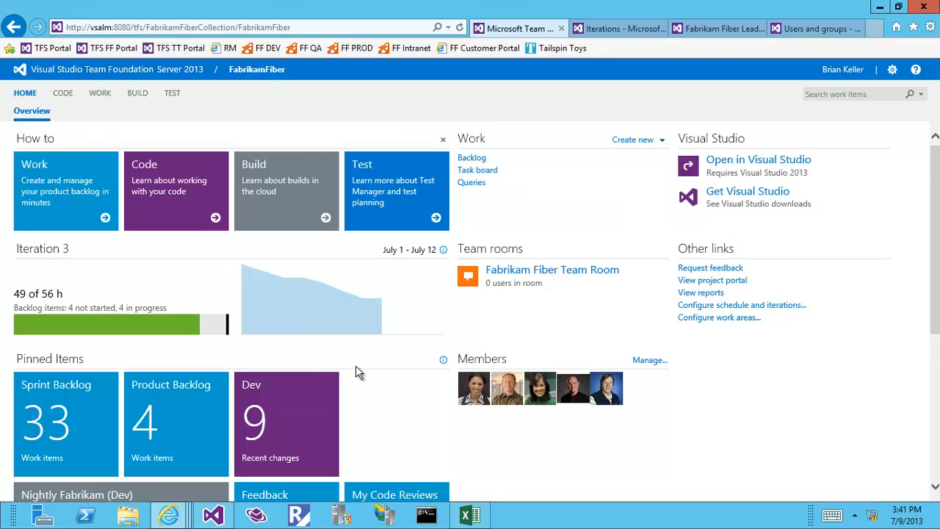
{"action": "scroll", "coordinate": [356, 373], "scroll_direction": "down", "scroll_amount": 3}
{"action": "scroll", "coordinate": [356, 373], "scroll_direction": "up", "scroll_amount": 1}
{"action": "scroll", "coordinate": [355, 373], "scroll_direction": "up", "scroll_amount": 2}
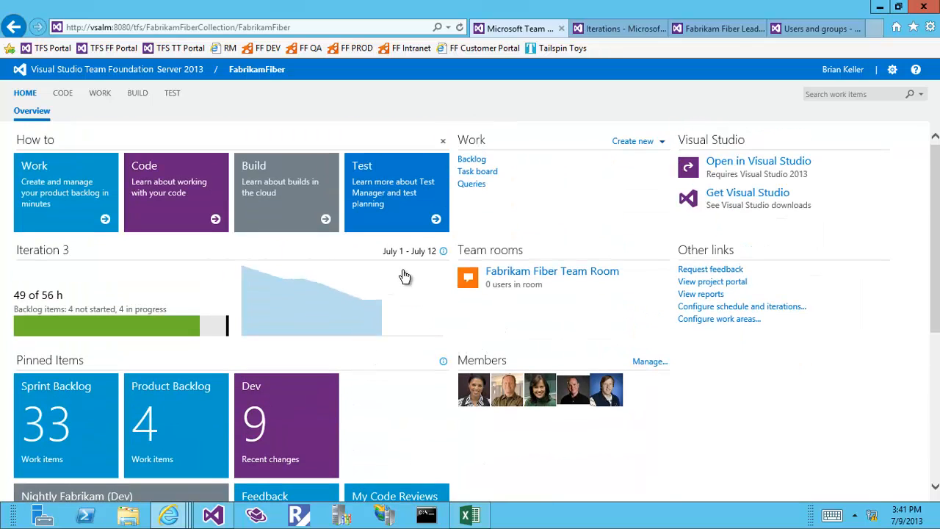
Step: Confirm FabrikamFiber's TEST hub shows no test plans available, then return to Visual Studio
{"action": "left_click", "coordinate": [99, 93]}
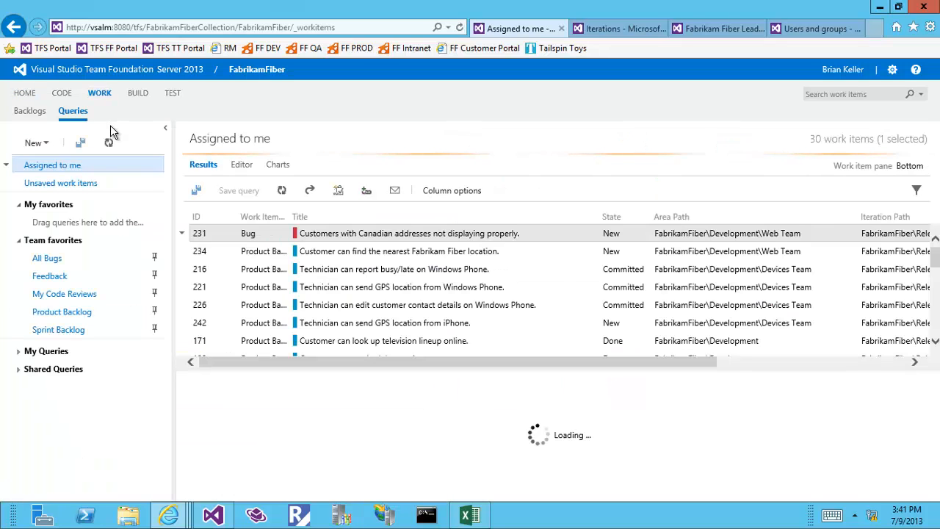
{"action": "left_click", "coordinate": [172, 93]}
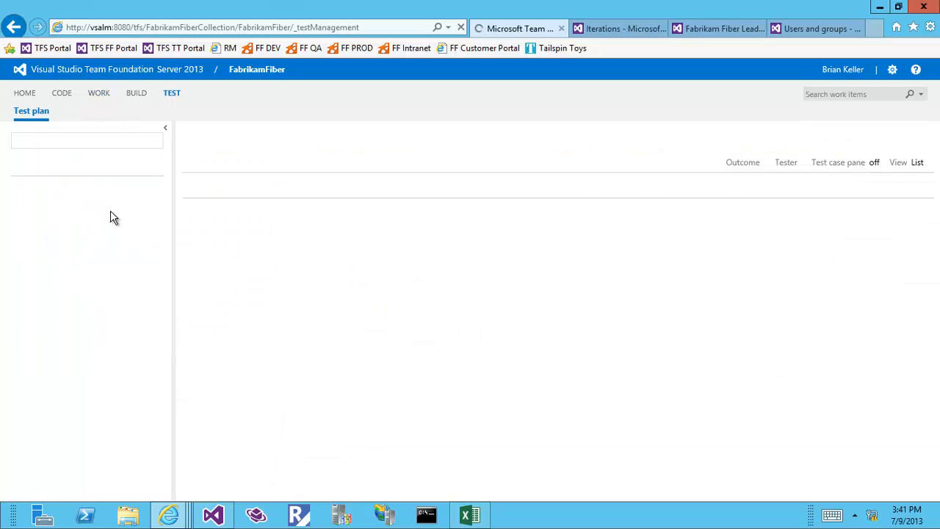
{"action": "left_click", "coordinate": [155, 140]}
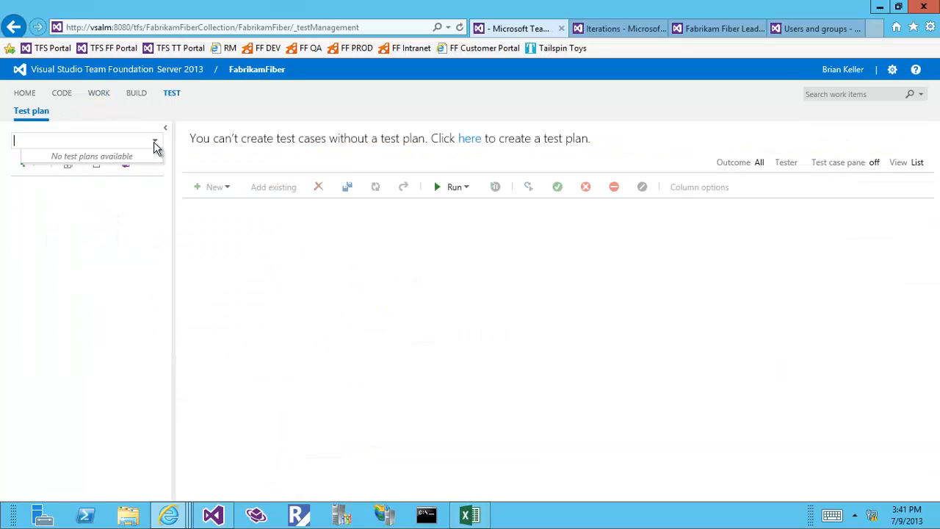
{"action": "left_click", "coordinate": [213, 515]}
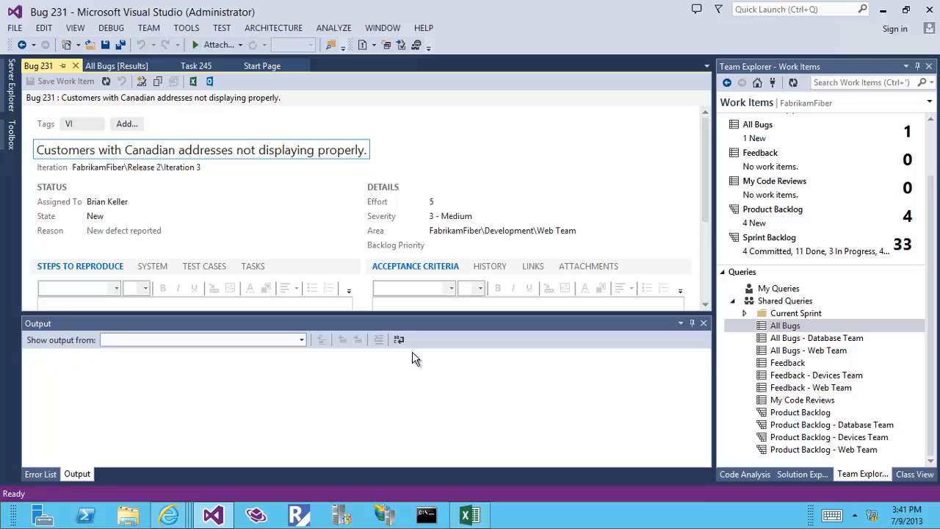
Step: Connect Team Explorer to the Tailspin Toys team project and open its web portal
{"action": "left_click", "coordinate": [757, 83]}
{"action": "left_click", "coordinate": [775, 102]}
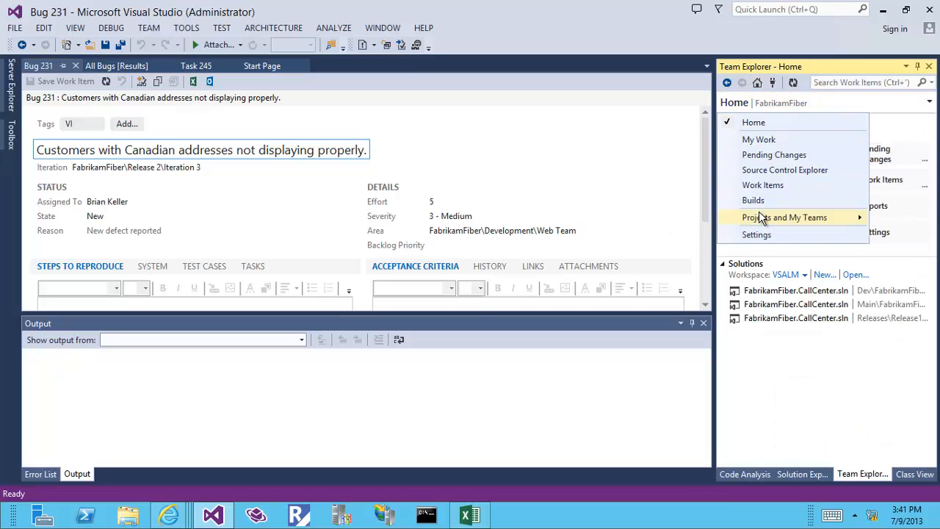
{"action": "mouse_move", "coordinate": [762, 218]}
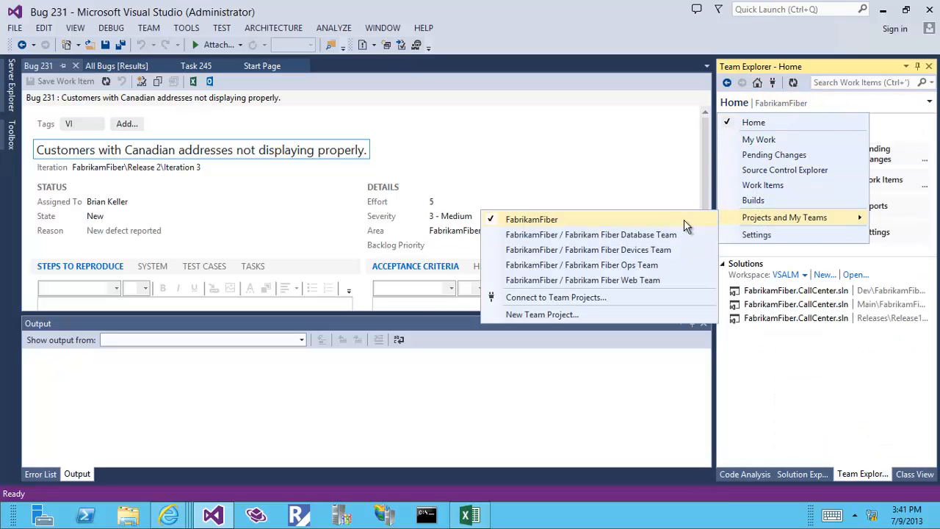
{"action": "left_click", "coordinate": [579, 298]}
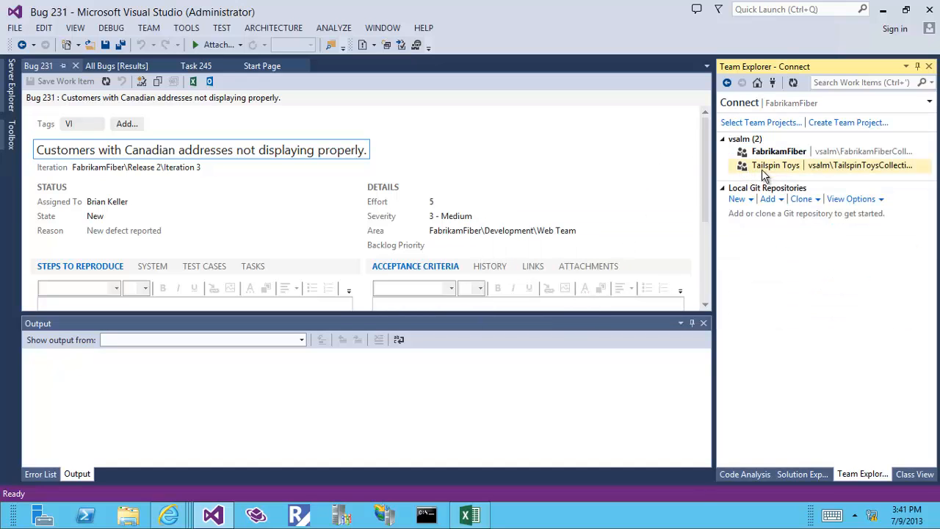
{"action": "left_click", "coordinate": [765, 166]}
{"action": "double_click", "coordinate": [768, 175]}
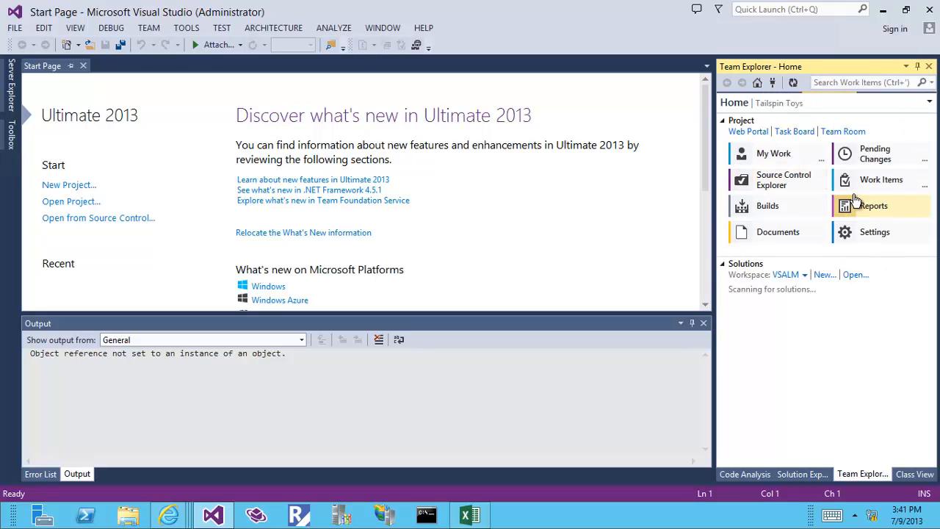
{"action": "left_click", "coordinate": [767, 133]}
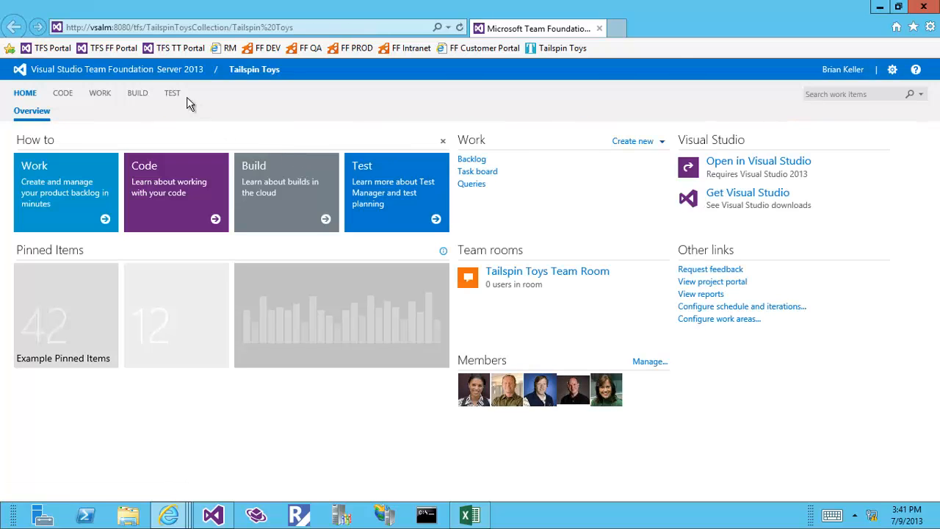
Step: In the Tailspin Toys TEST hub, choose Export for the Iteration 2 test plan
{"action": "left_click", "coordinate": [175, 96]}
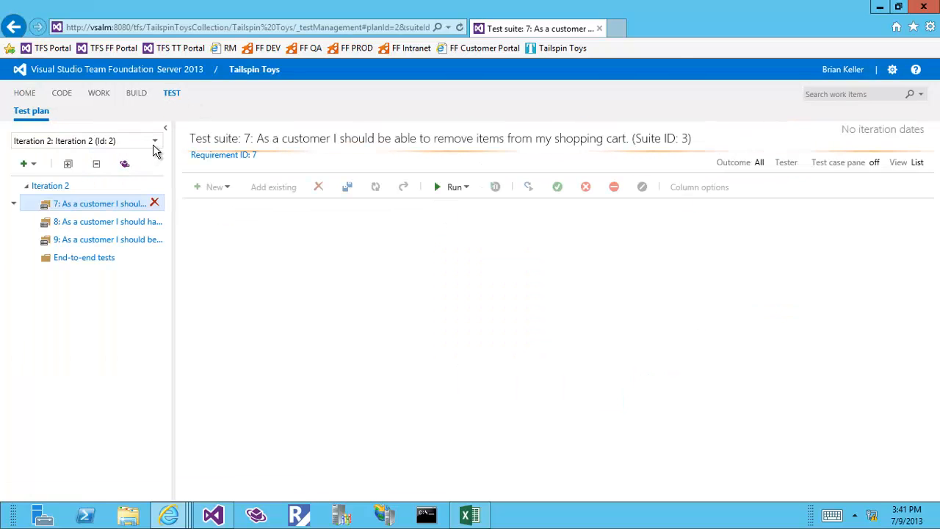
{"action": "left_click", "coordinate": [13, 189]}
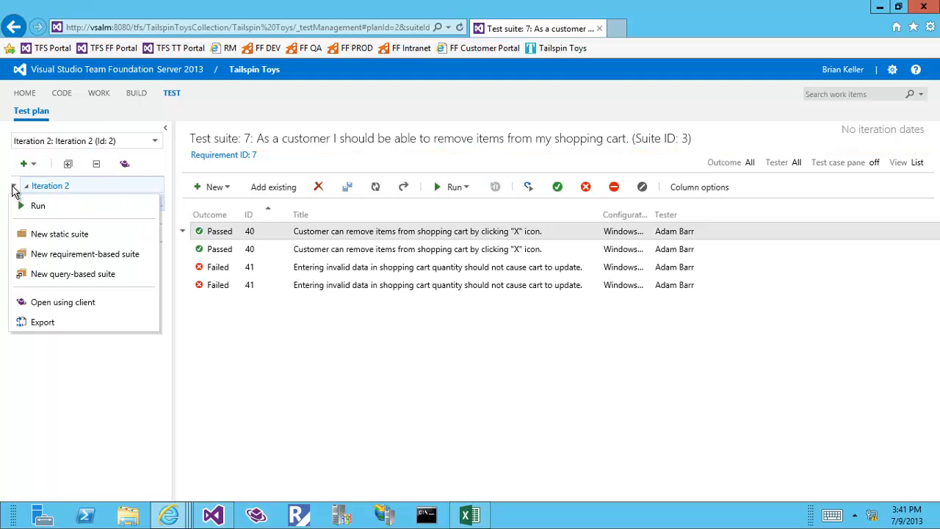
{"action": "left_click", "coordinate": [39, 322]}
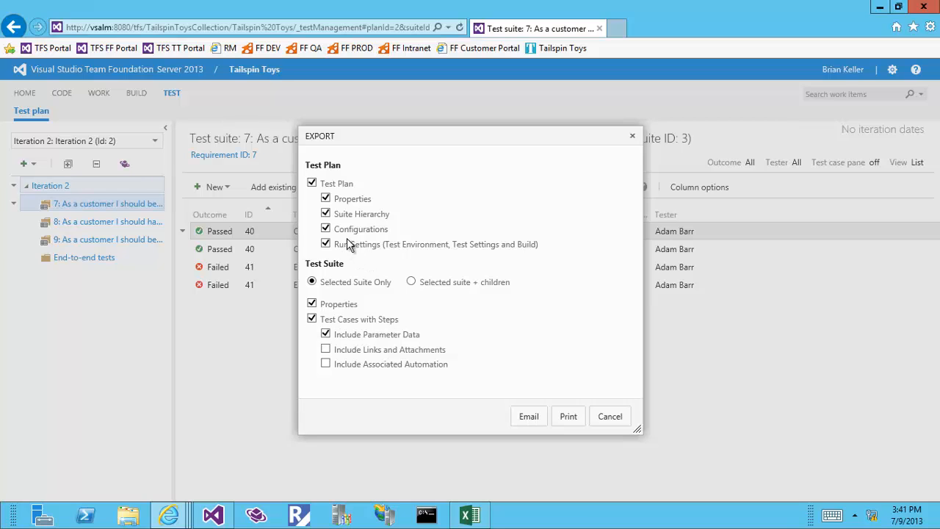
Step: Generate the printable Test Plan 2: Iteration 2 report, cancelling the Windows print dialog
{"action": "left_click", "coordinate": [568, 417]}
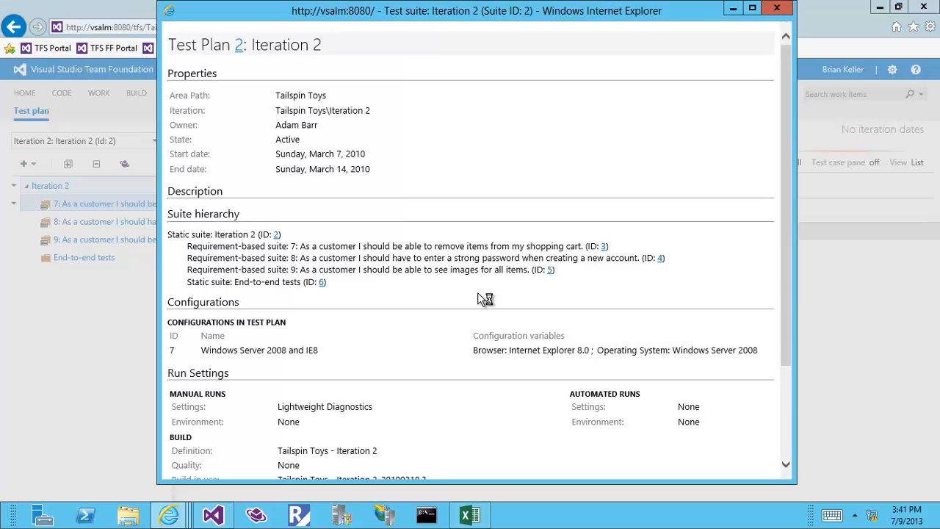
{"action": "scroll", "coordinate": [626, 239], "scroll_direction": "down", "scroll_amount": 2}
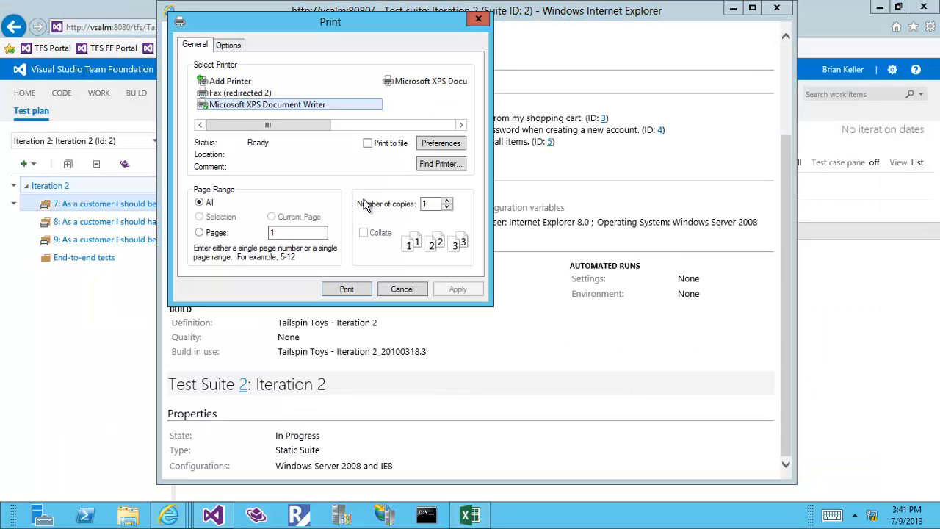
{"action": "left_click", "coordinate": [402, 289]}
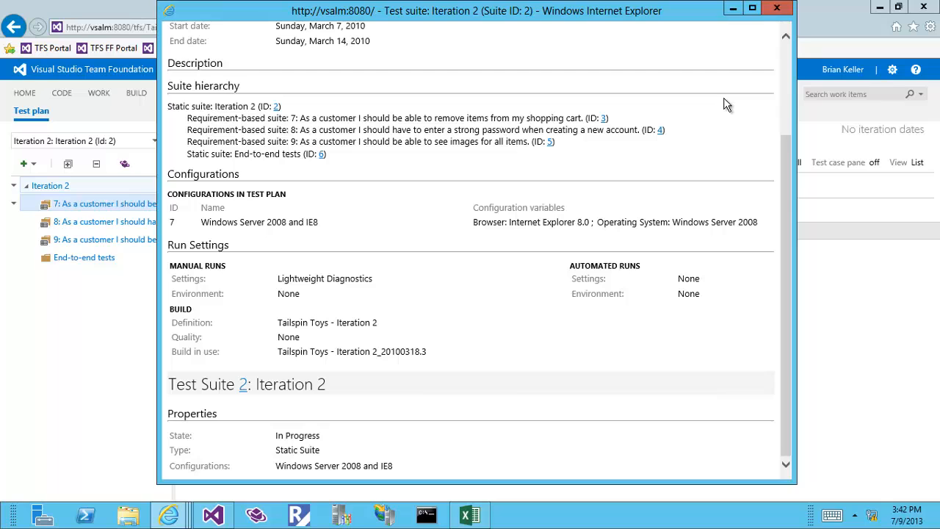
{"action": "scroll", "coordinate": [677, 205], "scroll_direction": "up", "scroll_amount": 3}
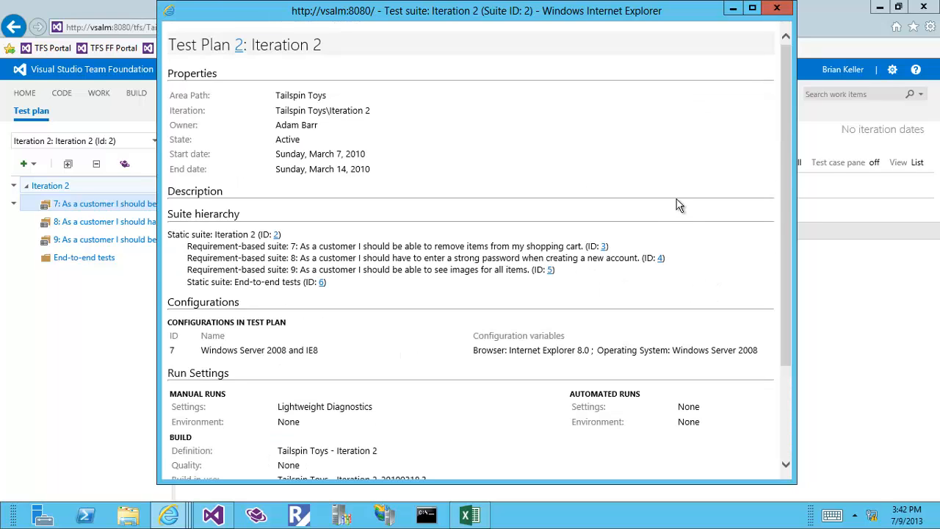